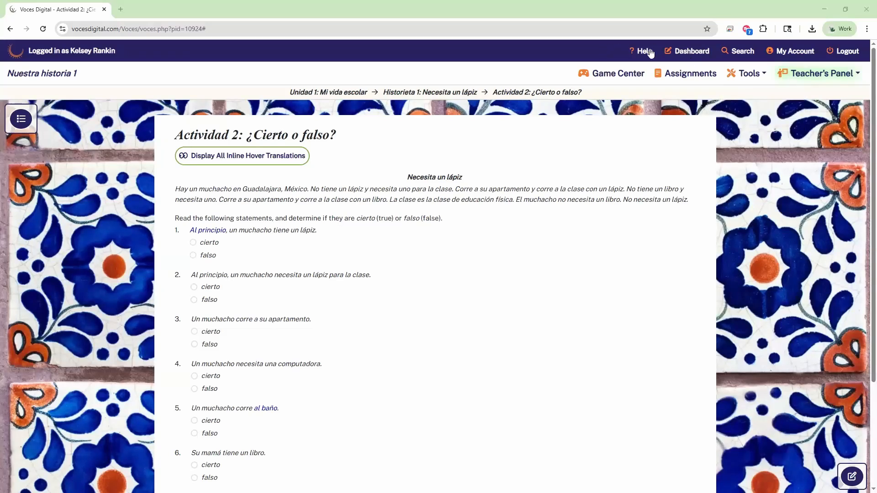
Step: Open the Nuestra historia 1 book from the dashboard and go to Actividad 4: Cuéntame la historia in Historieta 1
{"action": "left_click", "coordinate": [679, 74]}
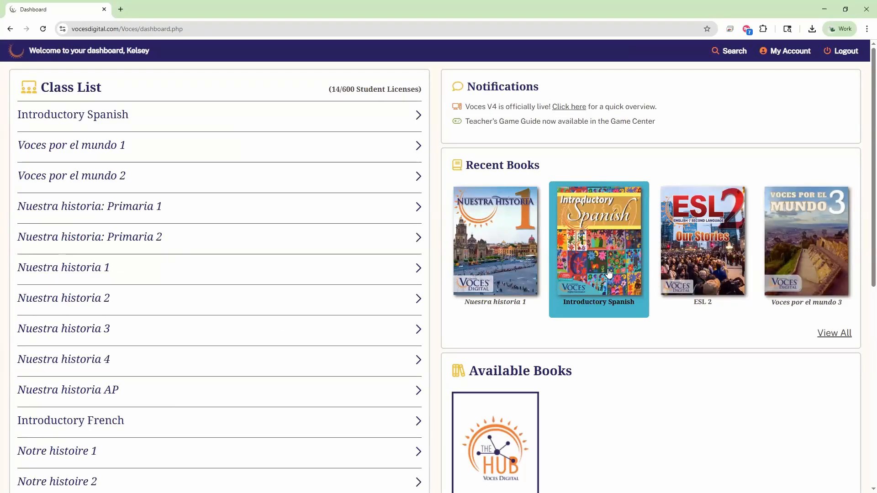
{"action": "left_click", "coordinate": [494, 233]}
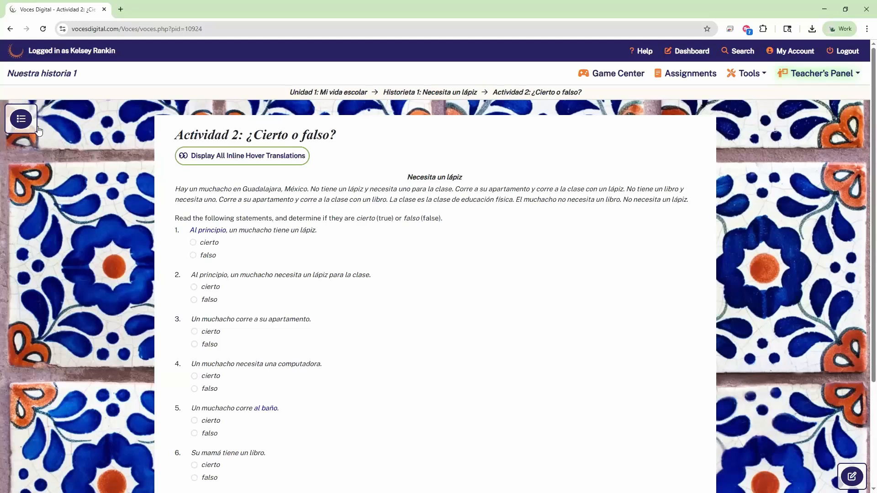
{"action": "left_click", "coordinate": [21, 120]}
{"action": "left_click", "coordinate": [23, 121]}
{"action": "scroll", "coordinate": [101, 151], "scroll_direction": "down", "scroll_amount": 1}
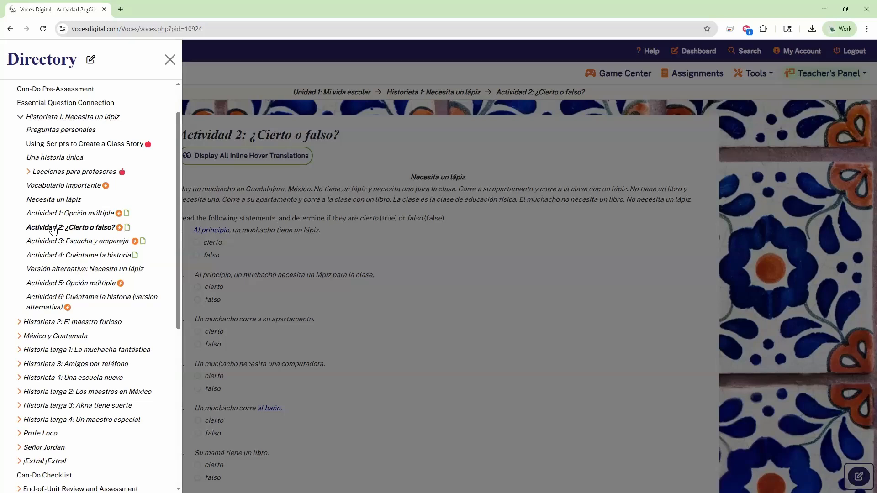
{"action": "left_click", "coordinate": [109, 193]}
{"action": "left_click", "coordinate": [71, 261]}
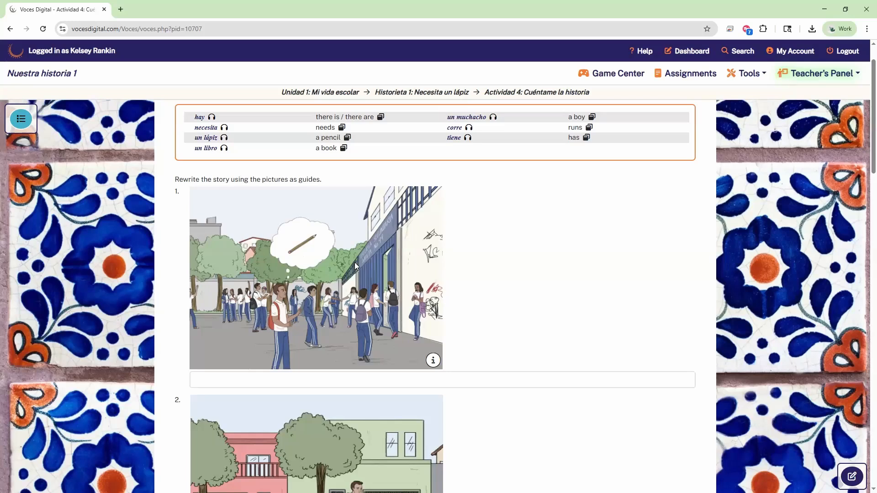
Step: Expand the Integrated Performance Assessment section of Unidad 1 in the book's directory and open its Interpretive Reading page
{"action": "left_click", "coordinate": [21, 120]}
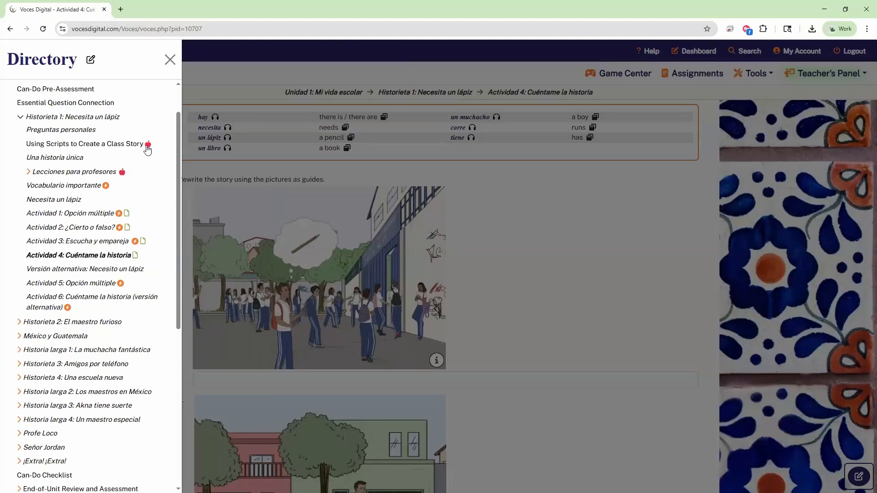
{"action": "scroll", "coordinate": [41, 283], "scroll_direction": "down", "scroll_amount": 1}
{"action": "scroll", "coordinate": [41, 283], "scroll_direction": "down", "scroll_amount": 2}
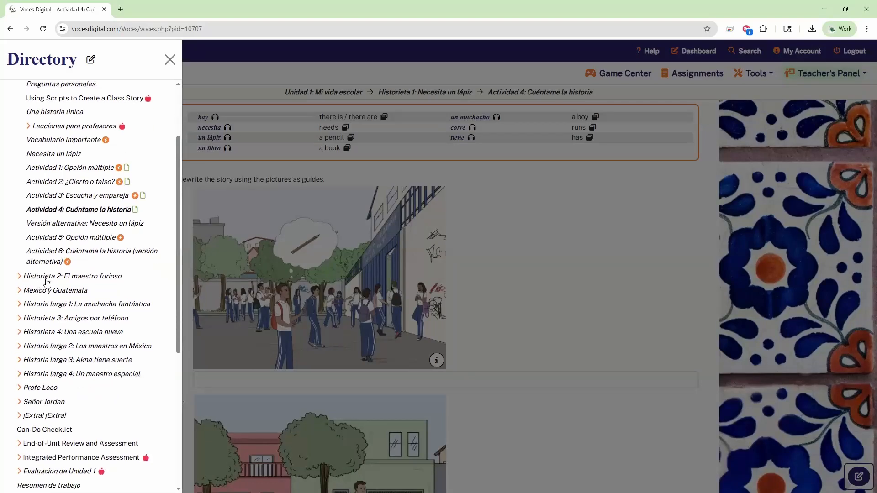
{"action": "scroll", "coordinate": [49, 372], "scroll_direction": "down", "scroll_amount": 1}
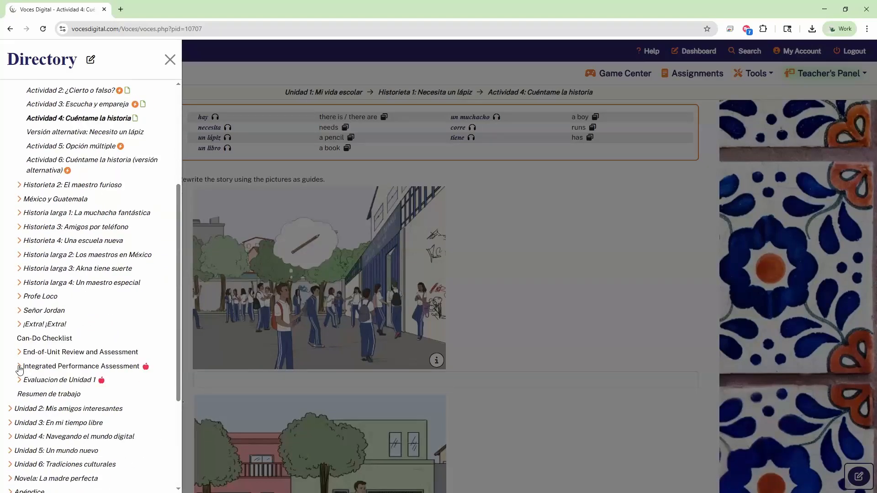
{"action": "left_click", "coordinate": [92, 367]}
{"action": "scroll", "coordinate": [105, 289], "scroll_direction": "down", "scroll_amount": 2}
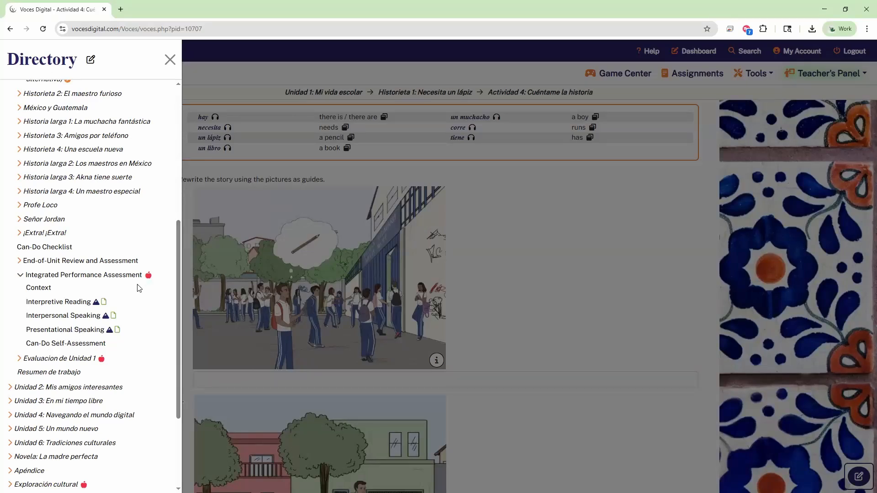
{"action": "scroll", "coordinate": [133, 279], "scroll_direction": "down", "scroll_amount": 1}
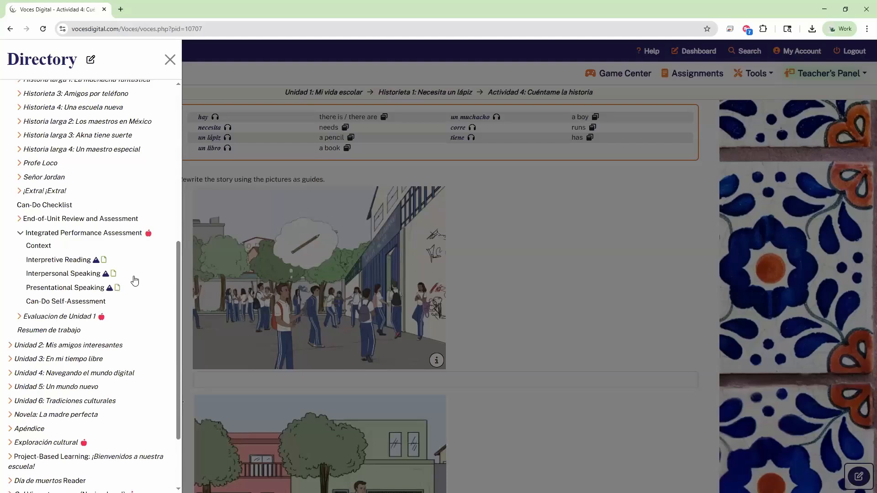
{"action": "left_click", "coordinate": [110, 289]}
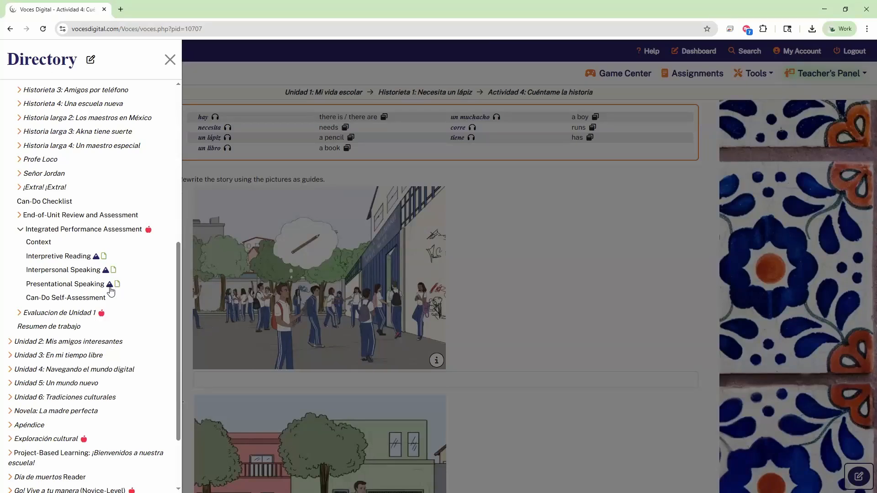
{"action": "left_click", "coordinate": [73, 256]}
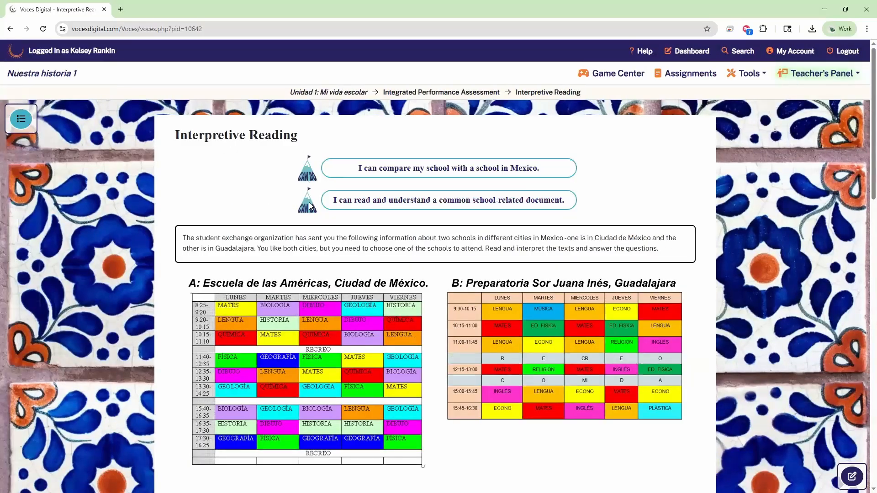
Step: Review the Unidad 1 activities in the book's directory, back up to Historieta 1, and close the directory
{"action": "left_click", "coordinate": [21, 119]}
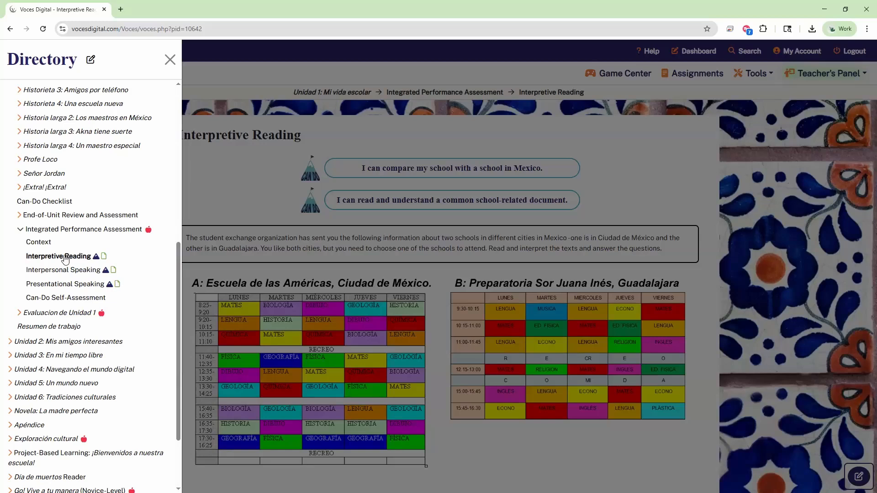
{"action": "scroll", "coordinate": [77, 259], "scroll_direction": "up", "scroll_amount": 2}
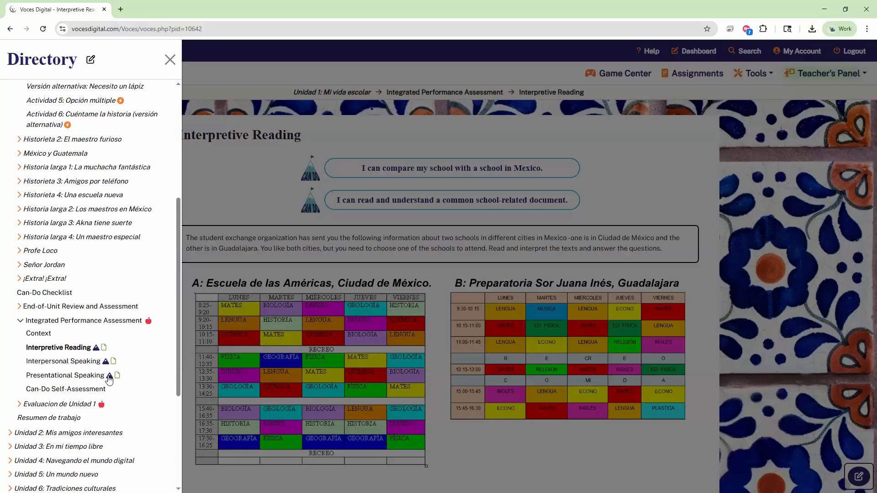
{"action": "scroll", "coordinate": [64, 230], "scroll_direction": "up", "scroll_amount": 5}
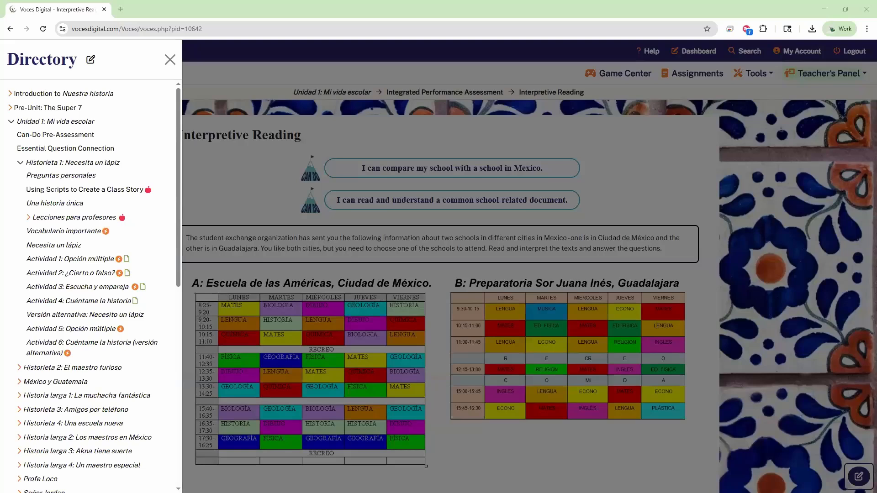
{"action": "left_click", "coordinate": [170, 60]}
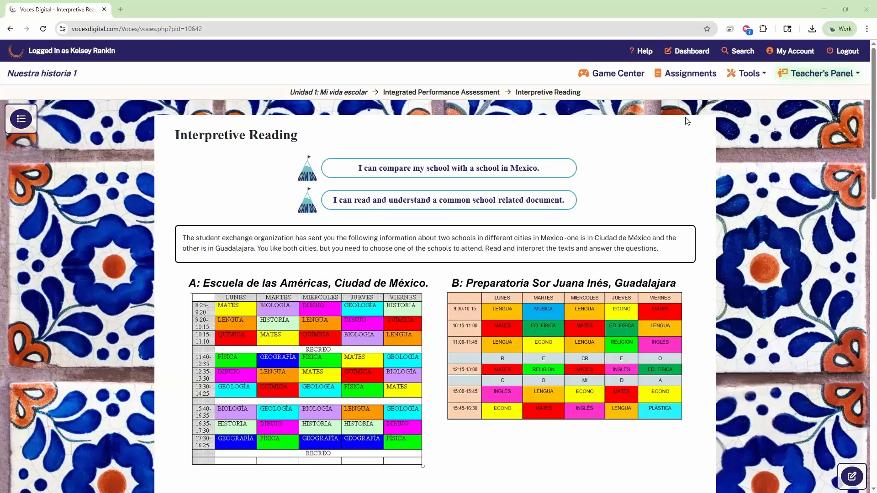
Step: Open the book's assignments, examine the July 2025 calendar of assignments, and hide the calendar view again
{"action": "left_click", "coordinate": [682, 78]}
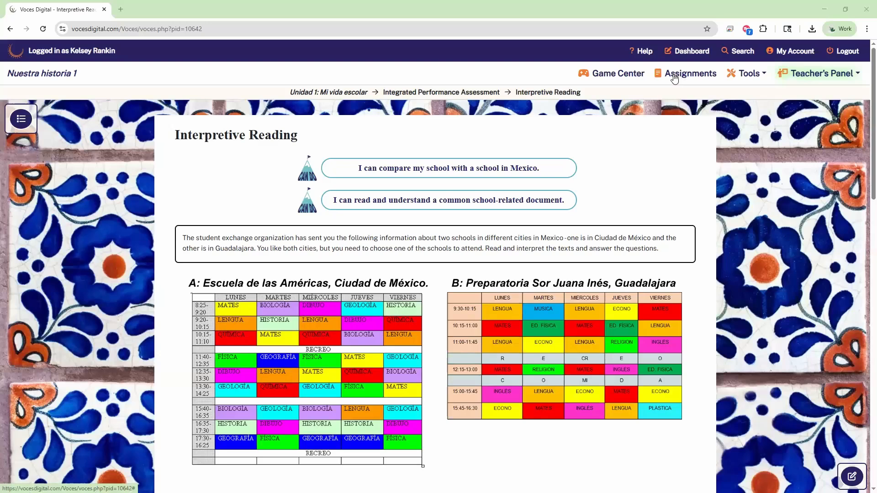
{"action": "left_click", "coordinate": [675, 76]}
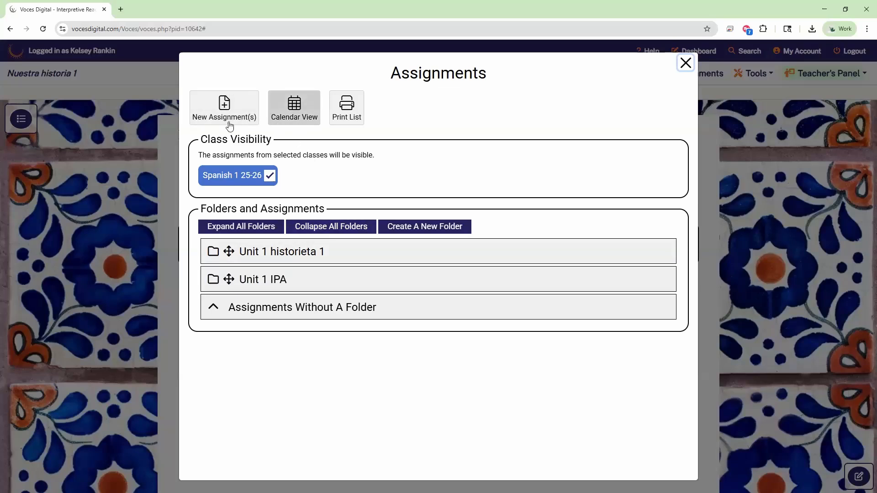
{"action": "left_click", "coordinate": [298, 120]}
{"action": "scroll", "coordinate": [411, 292], "scroll_direction": "down", "scroll_amount": 4}
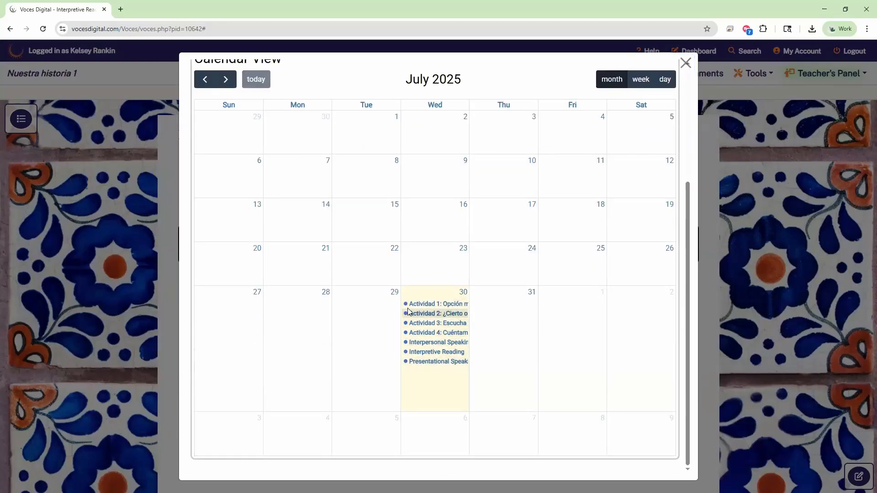
{"action": "scroll", "coordinate": [408, 312], "scroll_direction": "up", "scroll_amount": 5}
{"action": "left_click", "coordinate": [288, 120]}
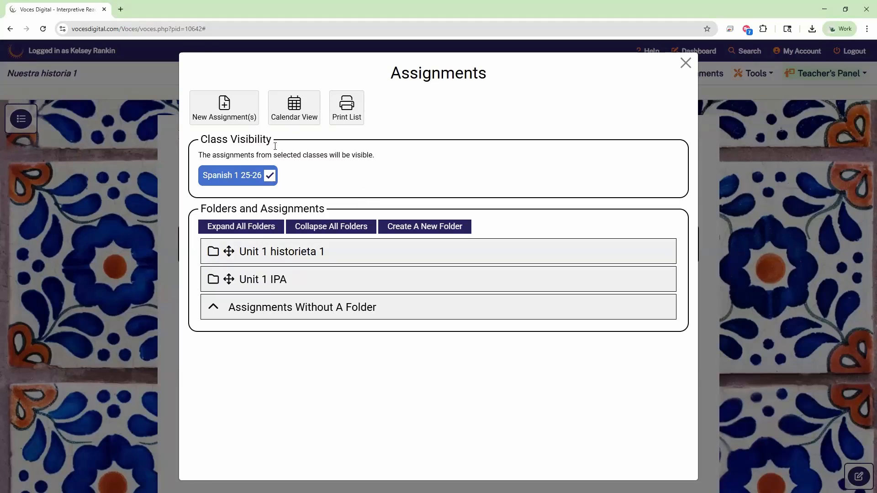
Step: Open the Unit 1 historieta 1 folder and hide the assignments of the Spanish 1 25-26 class
{"action": "left_click_drag", "start_coordinate": [202, 140], "coordinate": [297, 149]}
{"action": "left_click", "coordinate": [349, 198]}
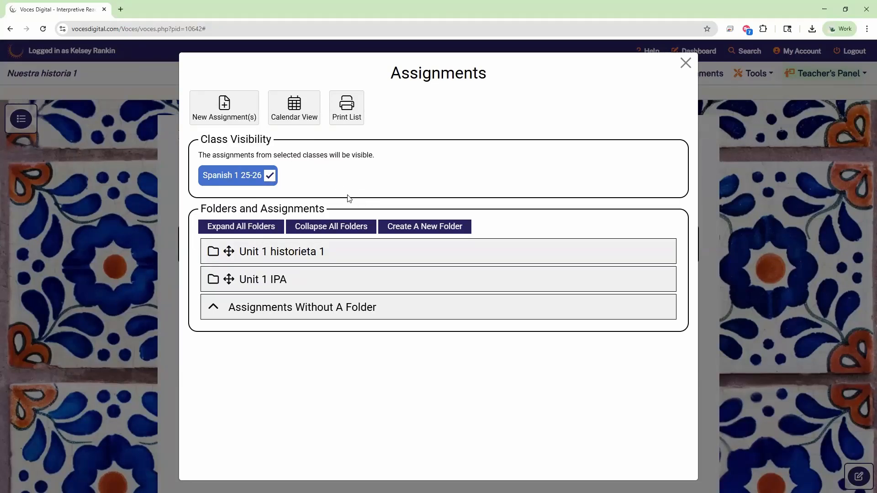
{"action": "left_click", "coordinate": [242, 254]}
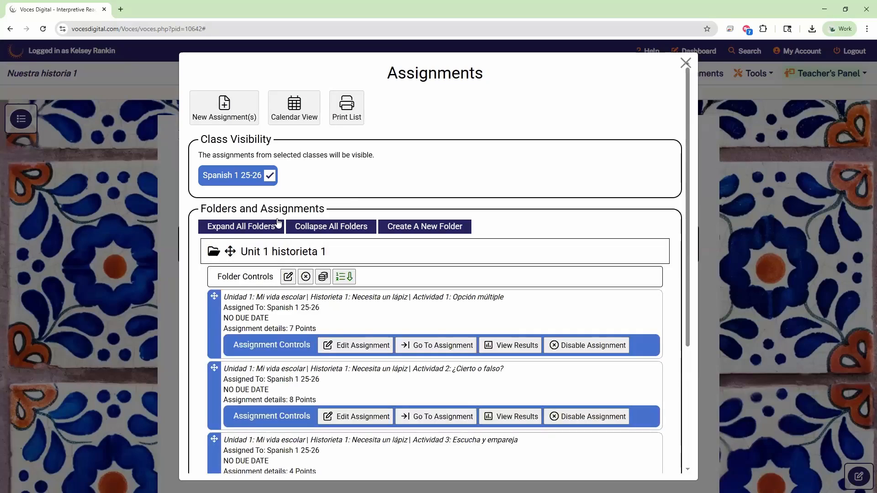
{"action": "left_click", "coordinate": [270, 176]}
{"action": "left_click", "coordinate": [270, 177]}
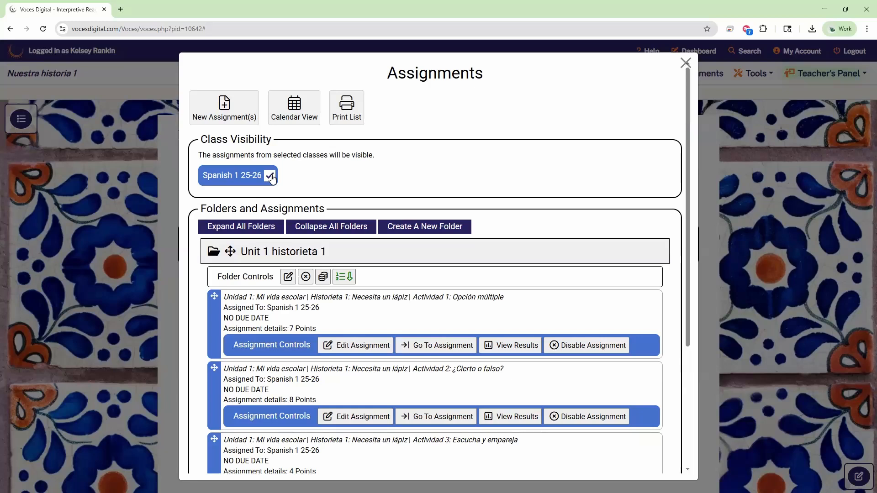
{"action": "left_click", "coordinate": [270, 177]}
{"action": "left_click", "coordinate": [270, 176]}
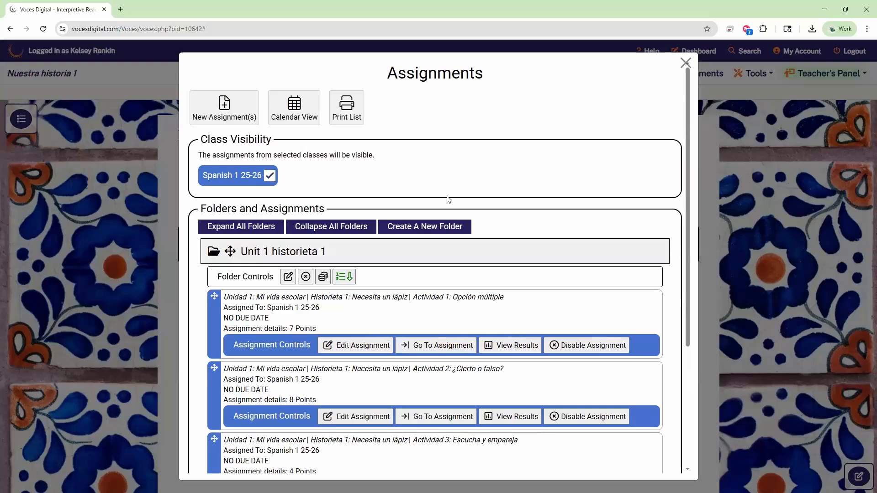
{"action": "left_click", "coordinate": [270, 177]}
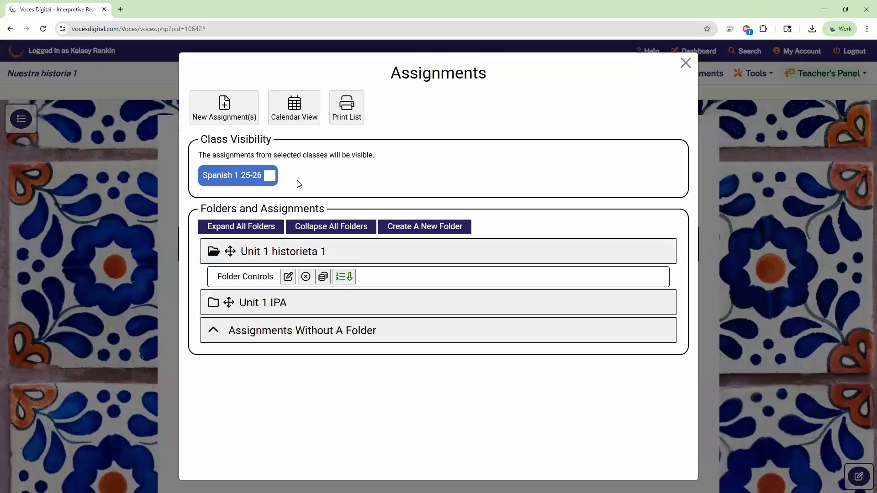
Step: Expand all assignment folders and make the Spanish 1 25-26 class's assignments visible again
{"action": "left_click_drag", "start_coordinate": [202, 209], "coordinate": [324, 208]}
{"action": "left_click", "coordinate": [348, 189]}
{"action": "left_click", "coordinate": [233, 229]}
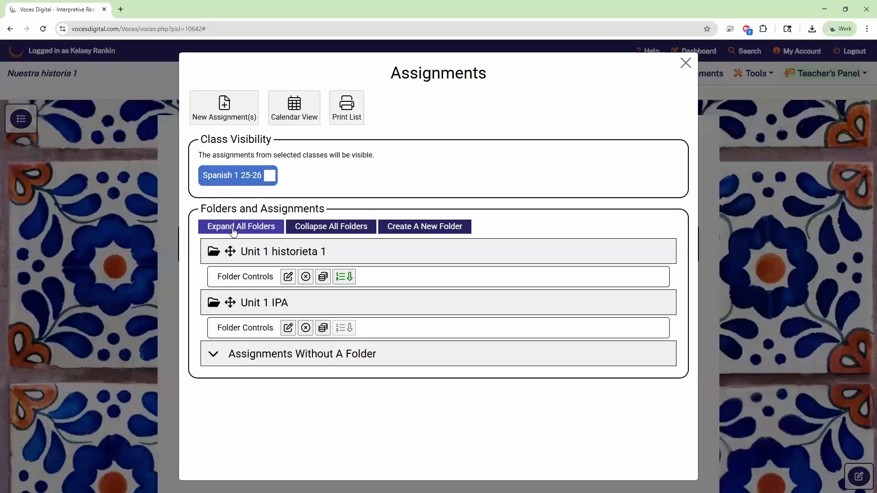
{"action": "left_click", "coordinate": [271, 177]}
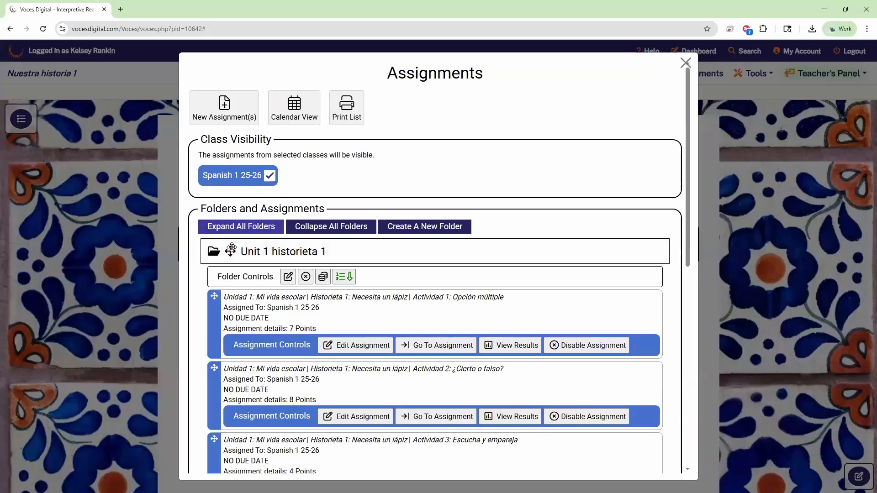
Step: Collapse all assignment folders and expand them again to view the assignments inside
{"action": "left_click", "coordinate": [231, 248]}
{"action": "left_click", "coordinate": [252, 231]}
{"action": "left_click", "coordinate": [314, 227]}
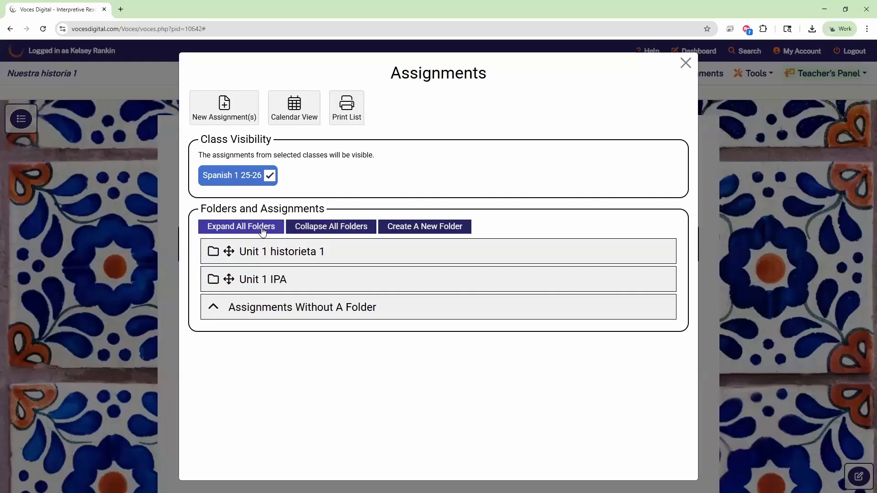
{"action": "left_click", "coordinate": [263, 231]}
{"action": "scroll", "coordinate": [362, 253], "scroll_direction": "down", "scroll_amount": 1}
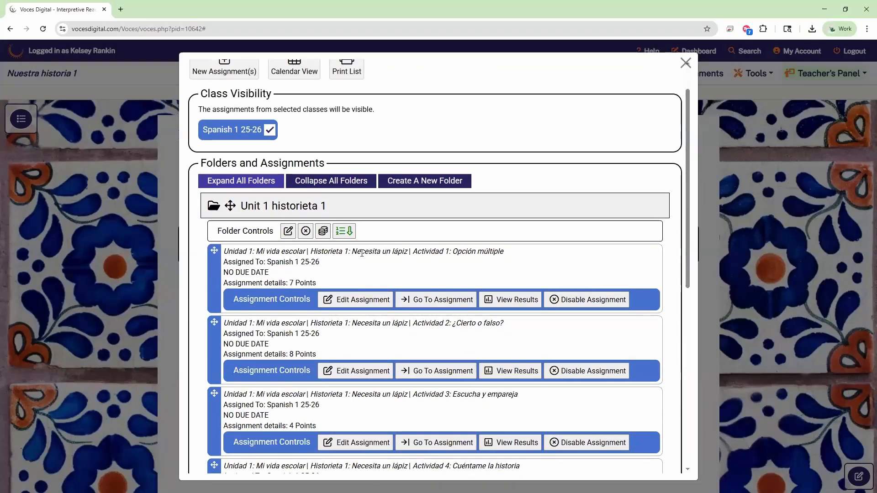
Step: Search the expanded assignment list for "actividad 1" with the browser's find function and close the search
{"action": "key", "text": "ctrl+f"}
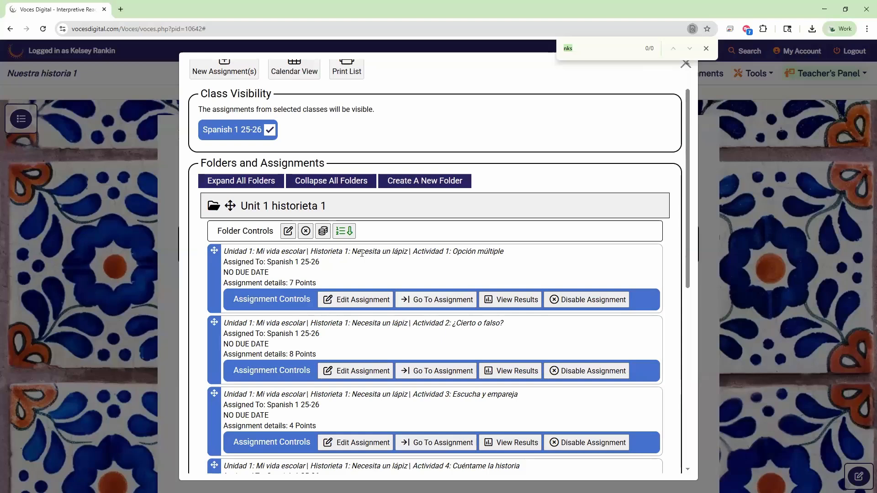
{"action": "type", "text": "actividad 1"}
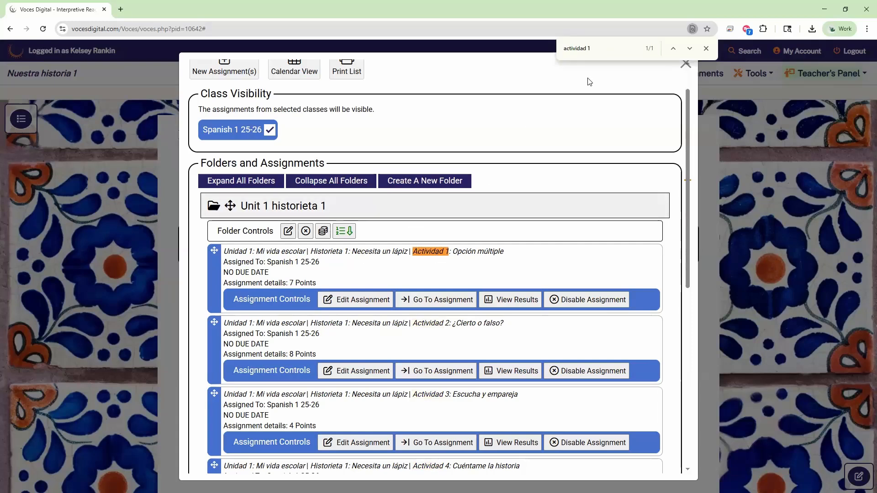
{"action": "left_click", "coordinate": [707, 48]}
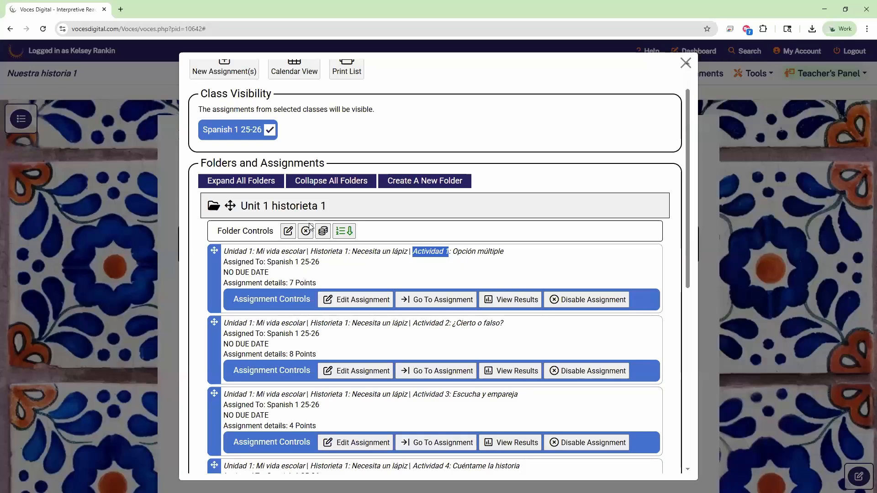
Step: Collapse the Unit 1 historieta 1 and Unit 1 IPA folders and reopen only Unit 1 historieta 1 to examine its folder controls
{"action": "left_click", "coordinate": [283, 206]}
{"action": "left_click", "coordinate": [282, 234]}
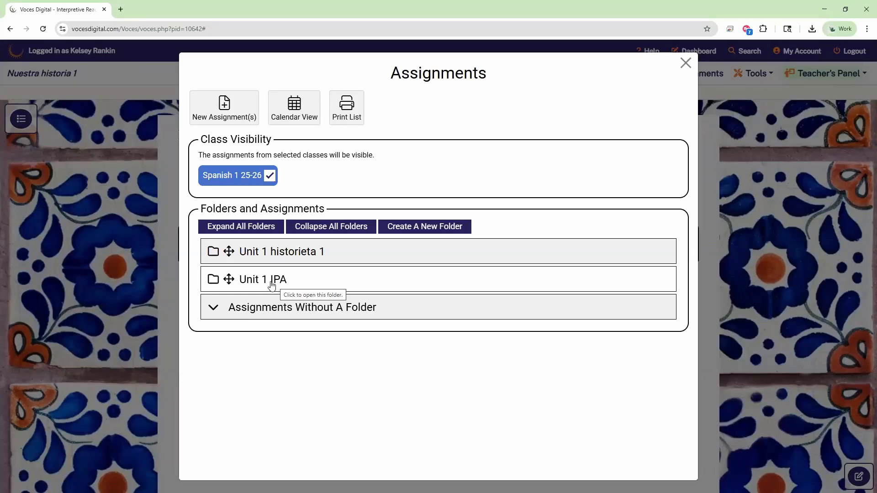
{"action": "left_click", "coordinate": [257, 254]}
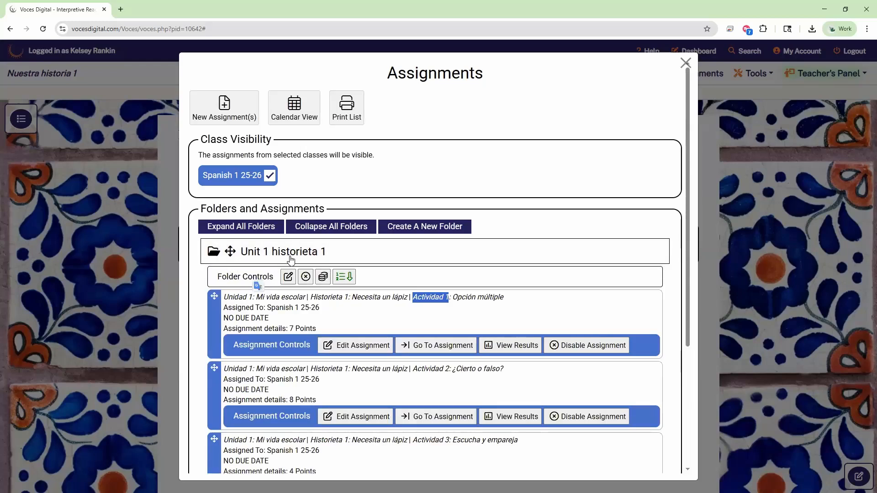
{"action": "left_click_drag", "start_coordinate": [213, 278], "coordinate": [276, 279]}
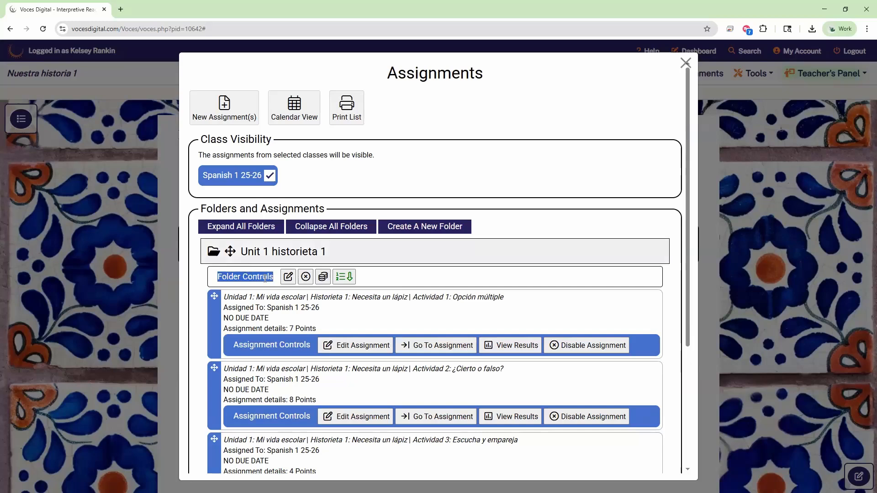
{"action": "left_click", "coordinate": [346, 280]}
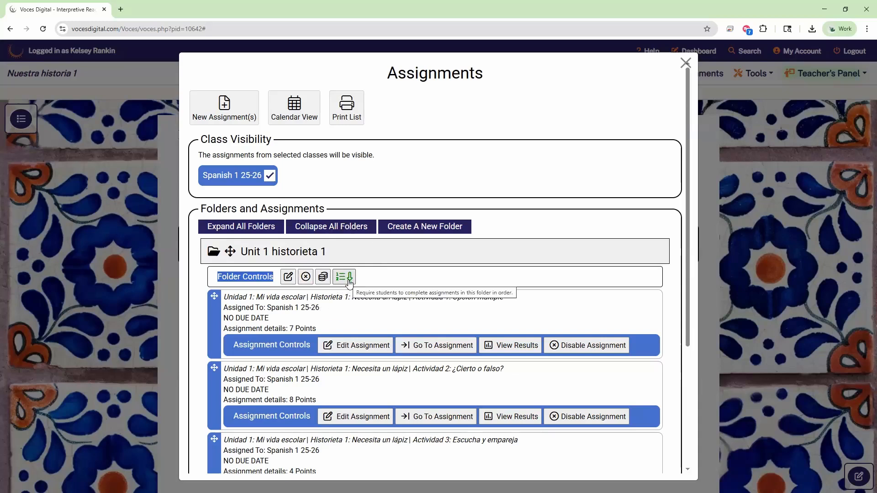
Step: Move Actividad 3: Escucha y empareja to be the first assignment in the Unit 1 historieta 1 folder
{"action": "left_click_drag", "start_coordinate": [286, 305], "coordinate": [242, 297]}
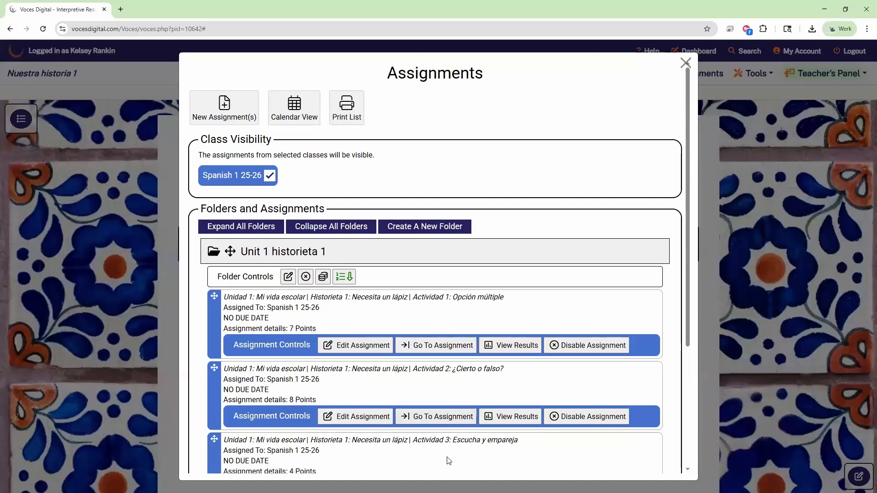
{"action": "scroll", "coordinate": [406, 305], "scroll_direction": "down", "scroll_amount": 1}
{"action": "scroll", "coordinate": [407, 304], "scroll_direction": "down", "scroll_amount": 3}
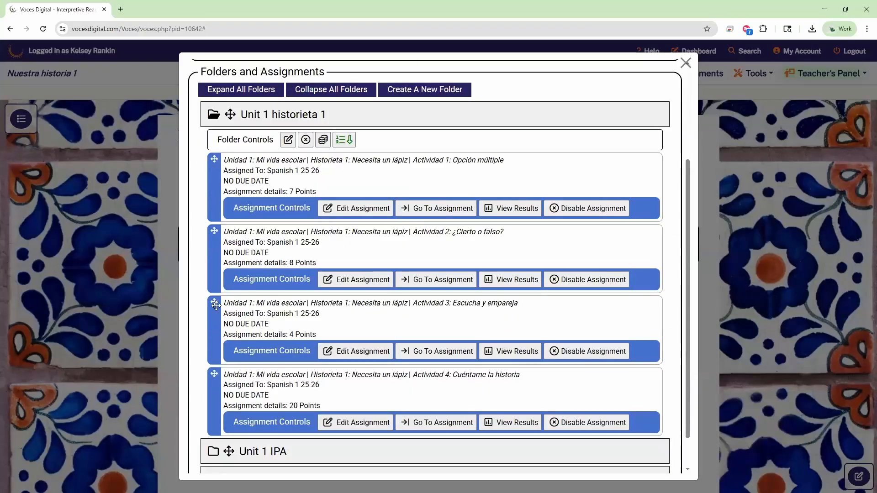
{"action": "left_click_drag", "start_coordinate": [216, 299], "coordinate": [216, 119]}
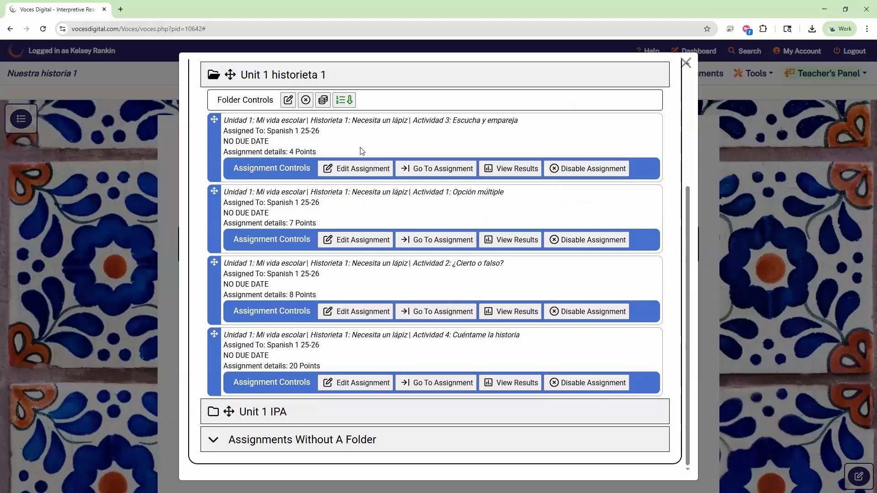
{"action": "mouse_move", "coordinate": [445, 129]}
{"action": "left_mouse_down"}
{"action": "mouse_move", "coordinate": [506, 132]}
{"action": "mouse_move", "coordinate": [449, 123]}
{"action": "left_mouse_up"}
{"action": "scroll", "coordinate": [311, 196], "scroll_direction": "up", "scroll_amount": 1}
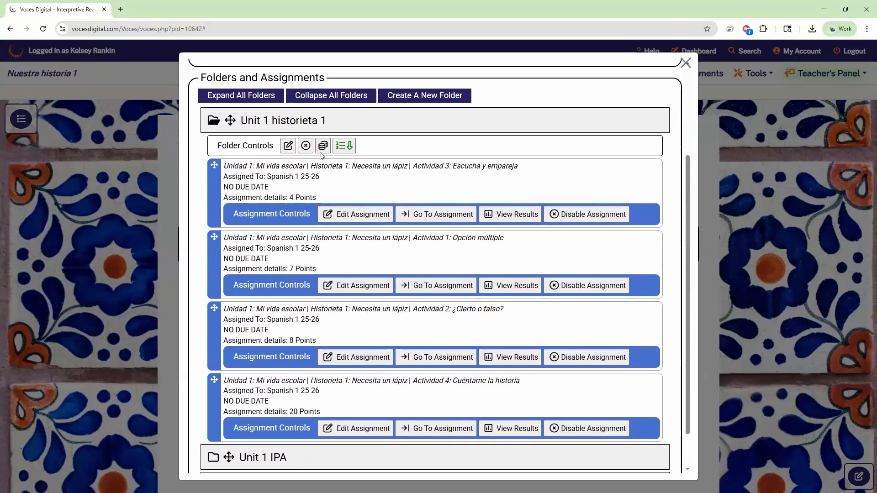
Step: Toggle the complete-in-order requirement of the Unit 1 historieta 1 folder, switch it back and collapse the folder
{"action": "left_click", "coordinate": [345, 147]}
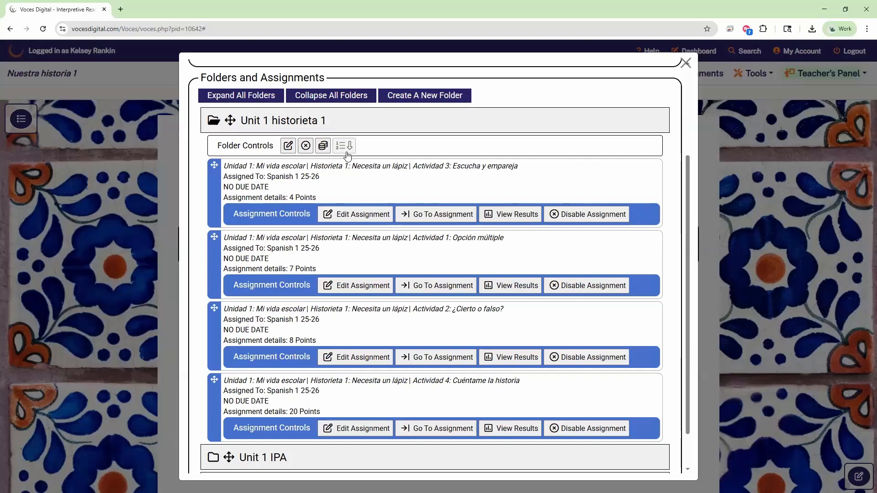
{"action": "left_click", "coordinate": [347, 155]}
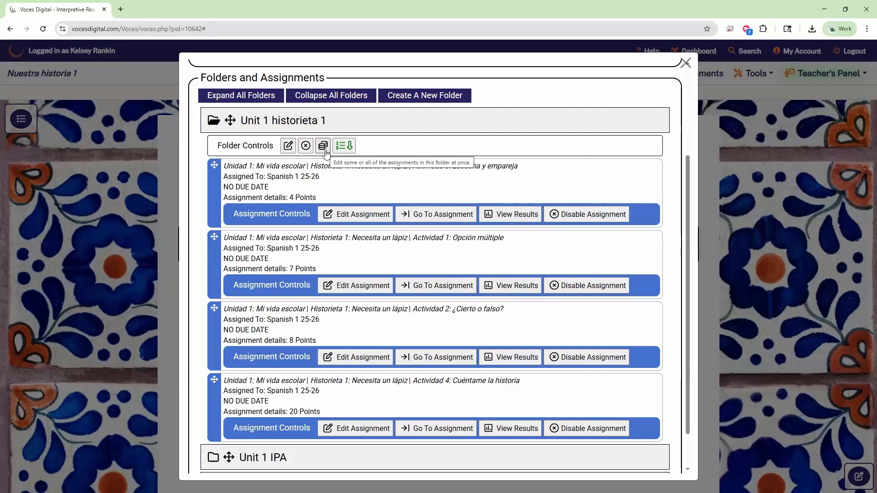
{"action": "left_click", "coordinate": [298, 124]}
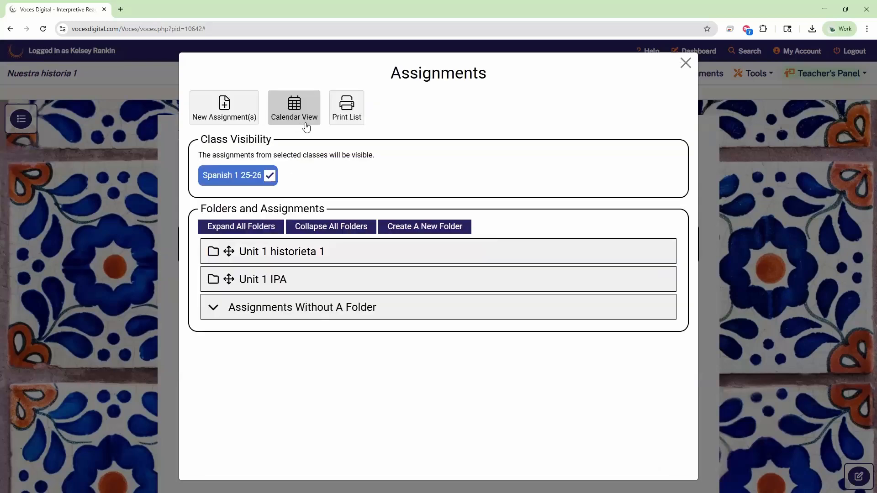
Step: Start a new assignment and choose to assign different pages instead of the current page
{"action": "left_click", "coordinate": [240, 104]}
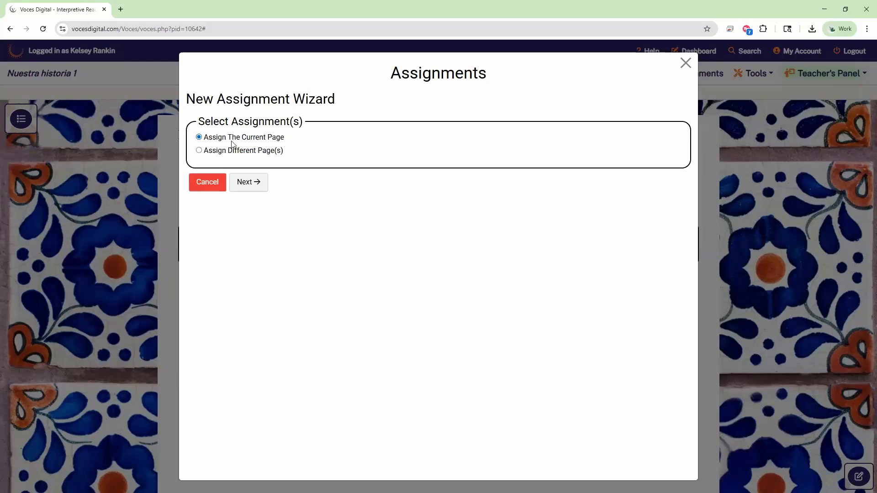
{"action": "left_click", "coordinate": [223, 152]}
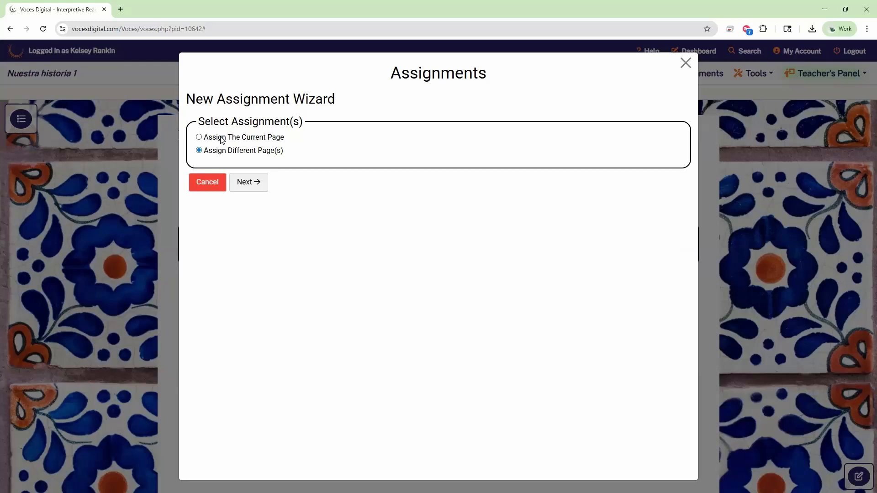
{"action": "left_click", "coordinate": [250, 183]}
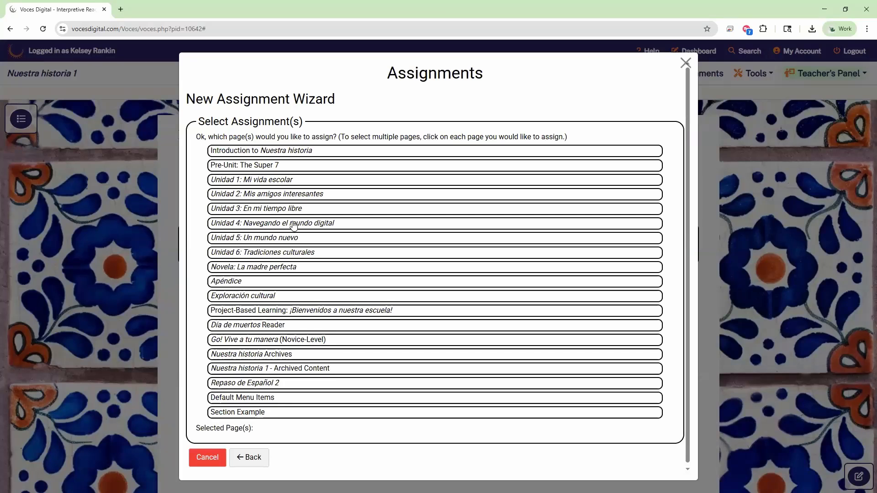
Step: Select Actividad 1, Actividad 2 and Actividad 3 from Unidad 3's Historieta 1: Aburrida en Minnesota as the pages to assign and continue
{"action": "left_click", "coordinate": [254, 209]}
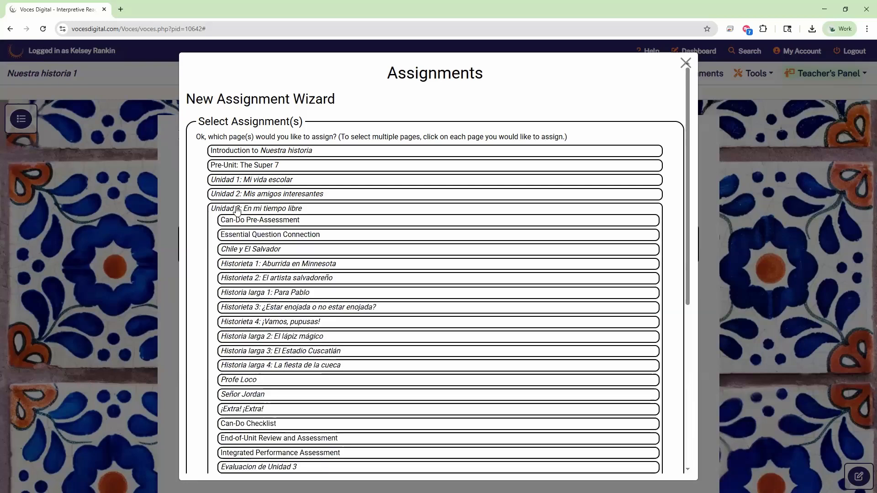
{"action": "left_click", "coordinate": [256, 264]}
{"action": "scroll", "coordinate": [287, 246], "scroll_direction": "down", "scroll_amount": 2}
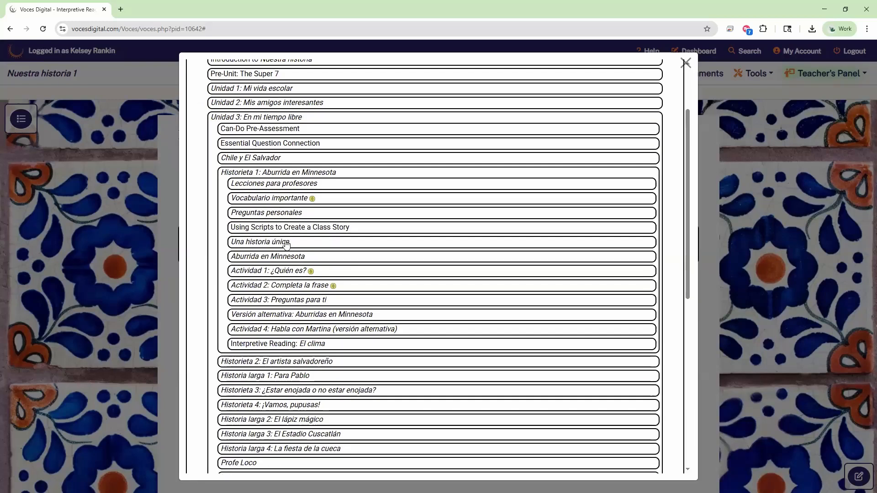
{"action": "left_click", "coordinate": [268, 274]}
{"action": "left_click", "coordinate": [265, 287]}
{"action": "left_click", "coordinate": [266, 302]}
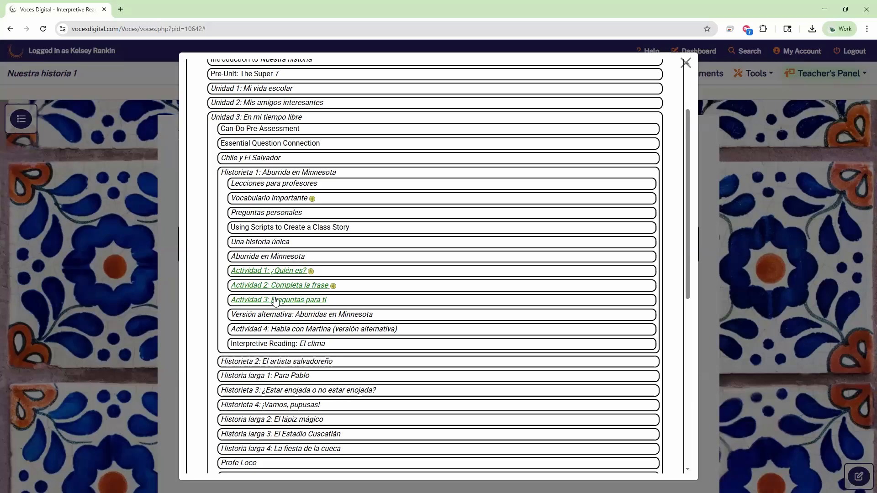
{"action": "scroll", "coordinate": [396, 251], "scroll_direction": "down", "scroll_amount": 3}
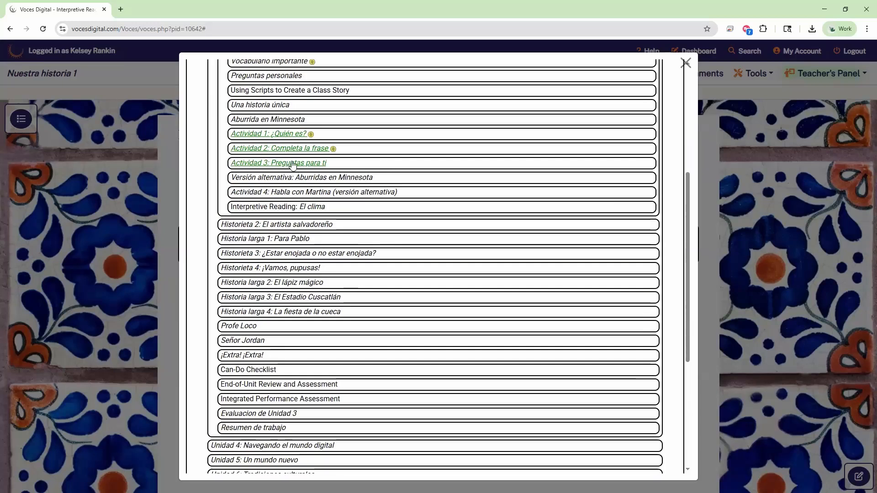
{"action": "scroll", "coordinate": [305, 146], "scroll_direction": "down", "scroll_amount": 5}
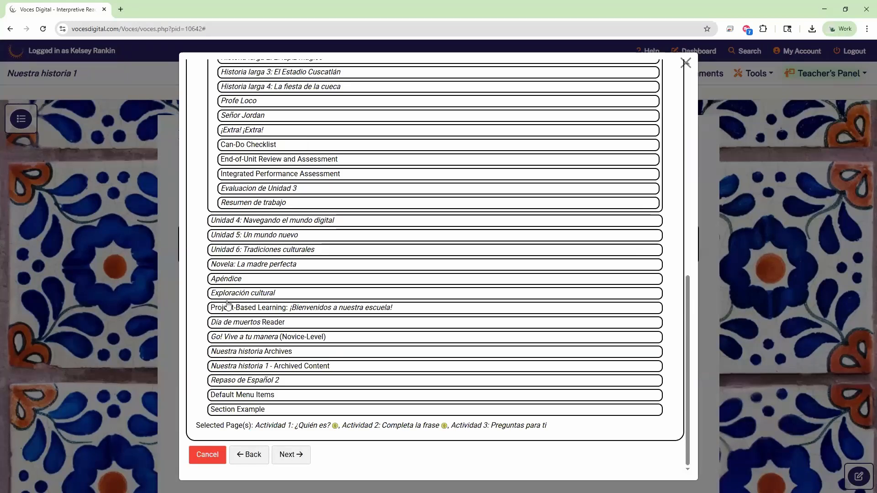
{"action": "left_click_drag", "start_coordinate": [524, 434], "coordinate": [576, 431]}
{"action": "left_click", "coordinate": [592, 429]}
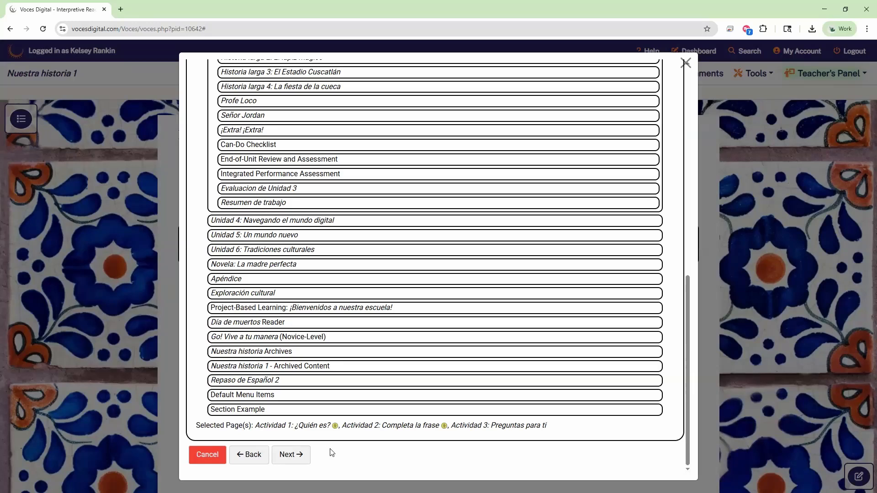
{"action": "left_click", "coordinate": [285, 459]}
Step: Try assigning the pages to specific students of Spanish 1 25-26 by picking two students
{"action": "left_click_drag", "start_coordinate": [197, 100], "coordinate": [359, 100]}
{"action": "left_click", "coordinate": [363, 101]}
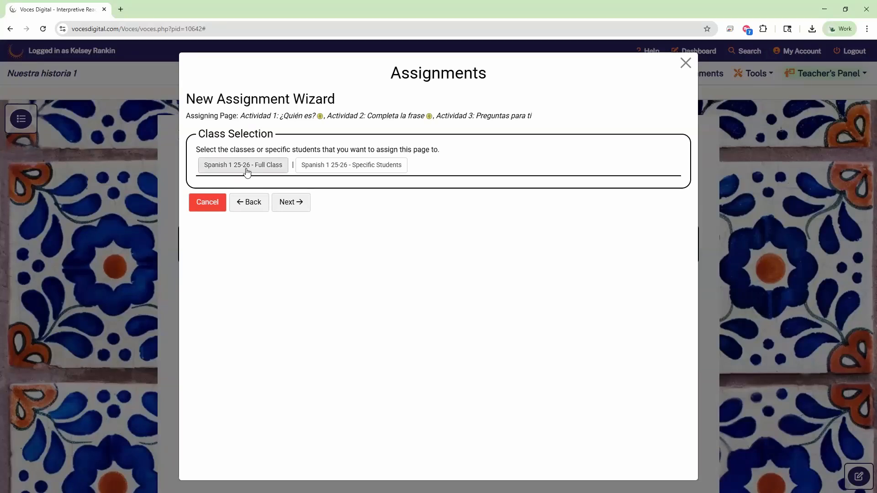
{"action": "left_click", "coordinate": [267, 168]}
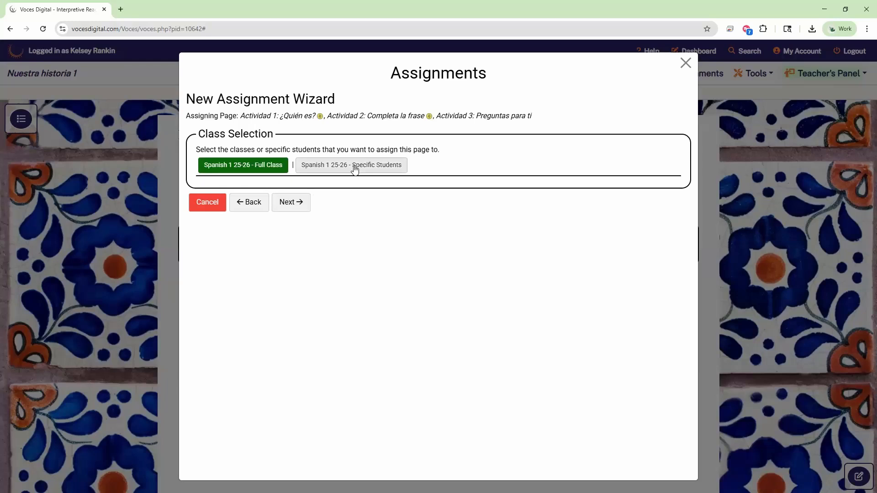
{"action": "left_click", "coordinate": [373, 168]}
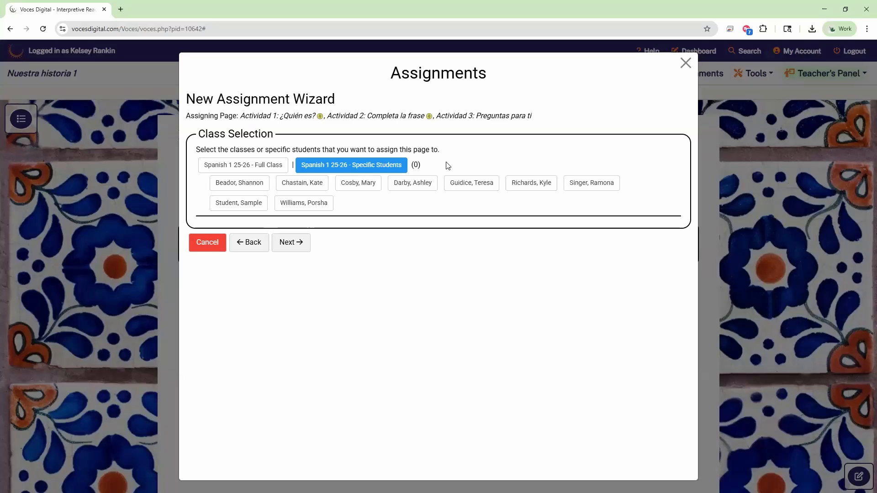
{"action": "left_click", "coordinate": [422, 187]}
{"action": "left_click", "coordinate": [249, 188]}
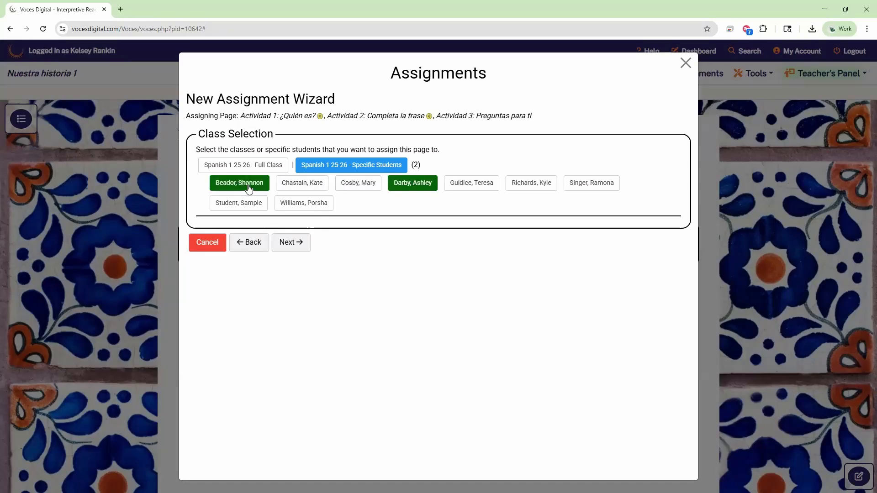
Step: Assign the pages to the full Spanish 1 25-26 class and continue to folder selection
{"action": "left_click", "coordinate": [250, 168]}
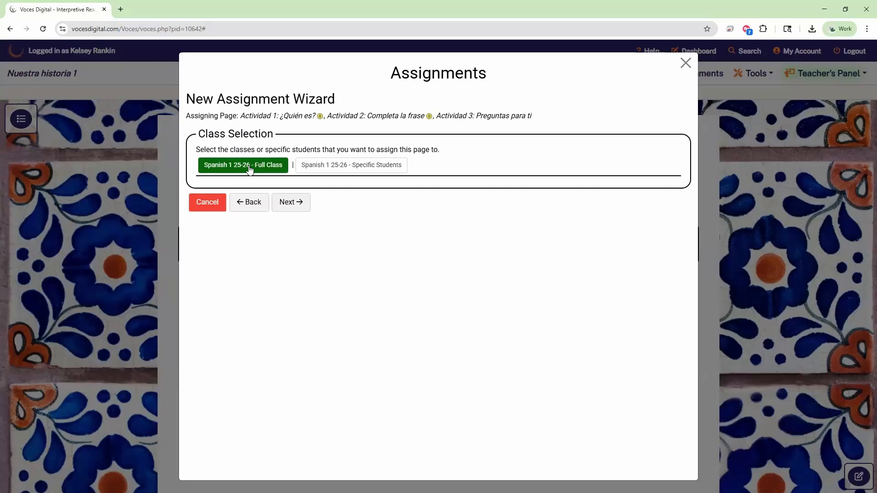
{"action": "left_click", "coordinate": [292, 203]}
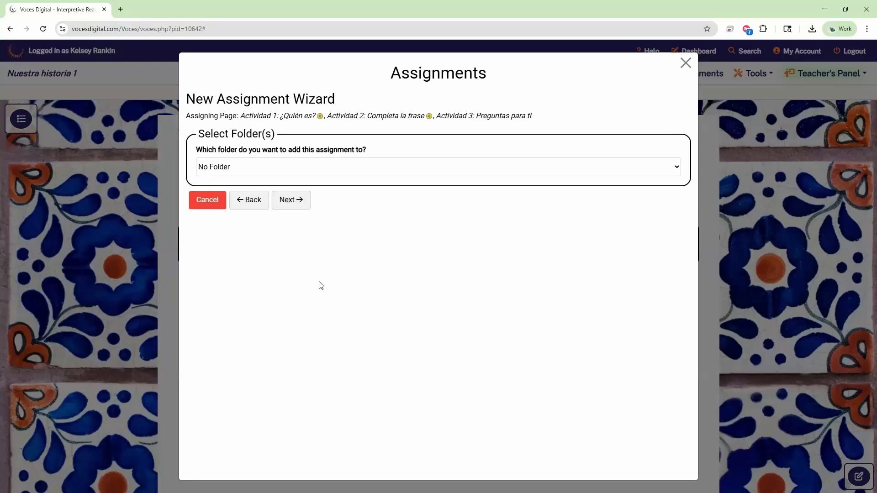
Step: Add the assignments to a new folder named "Unit 3 story 1" and continue to date selection
{"action": "left_click", "coordinate": [229, 167]}
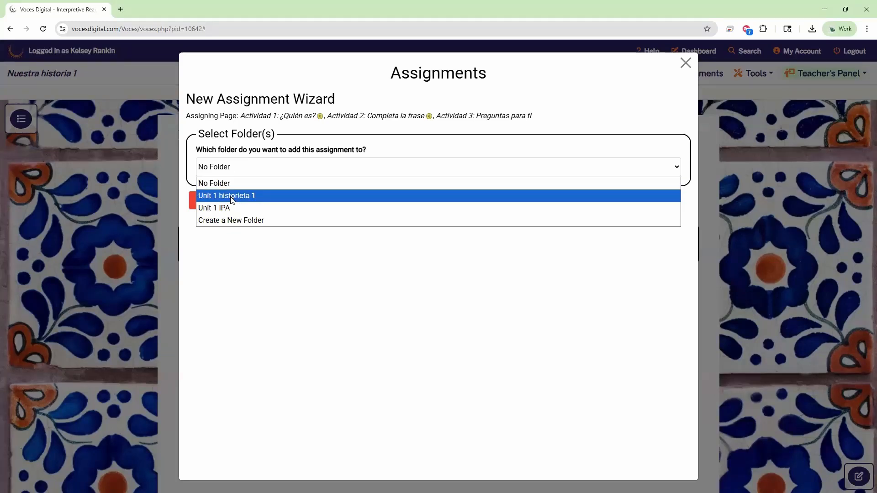
{"action": "left_click", "coordinate": [237, 222]}
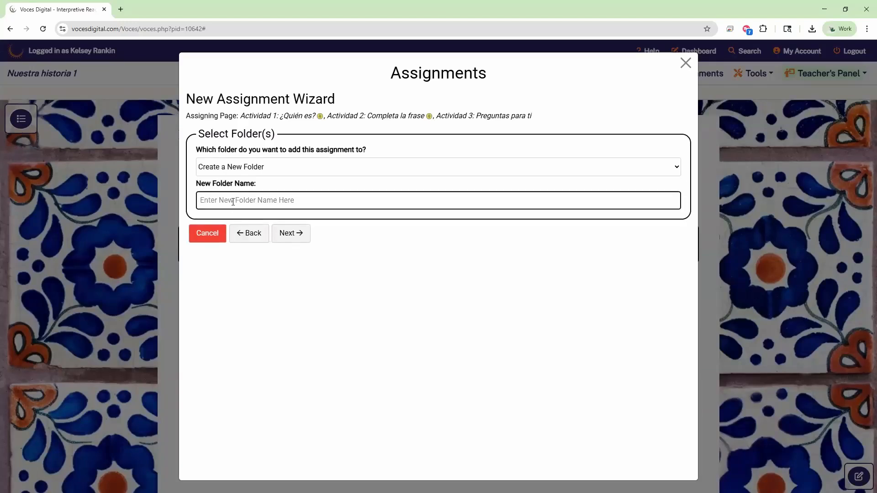
{"action": "left_click", "coordinate": [233, 202]}
{"action": "type", "text": "Uni"}
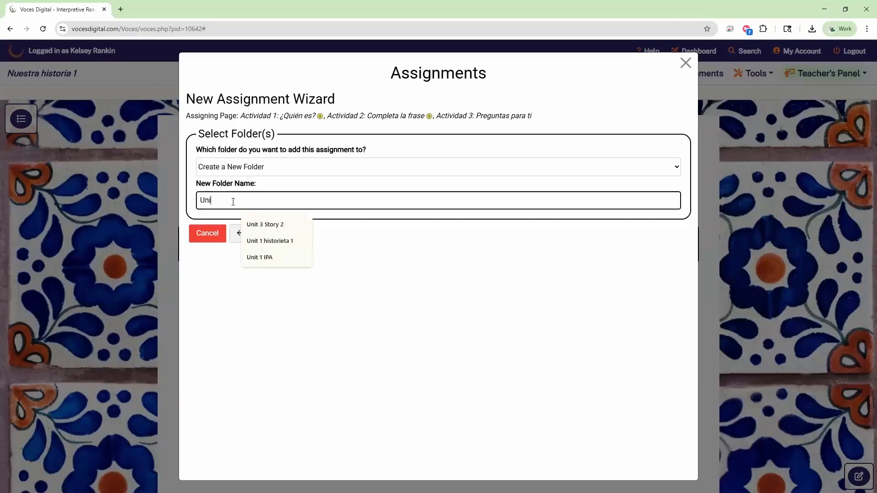
{"action": "type", "text": "t 3 story 1"}
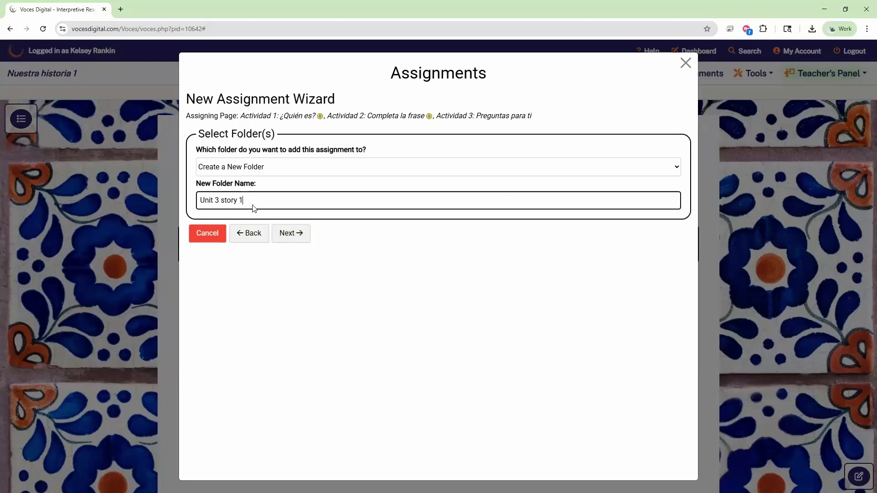
{"action": "left_click", "coordinate": [293, 235]}
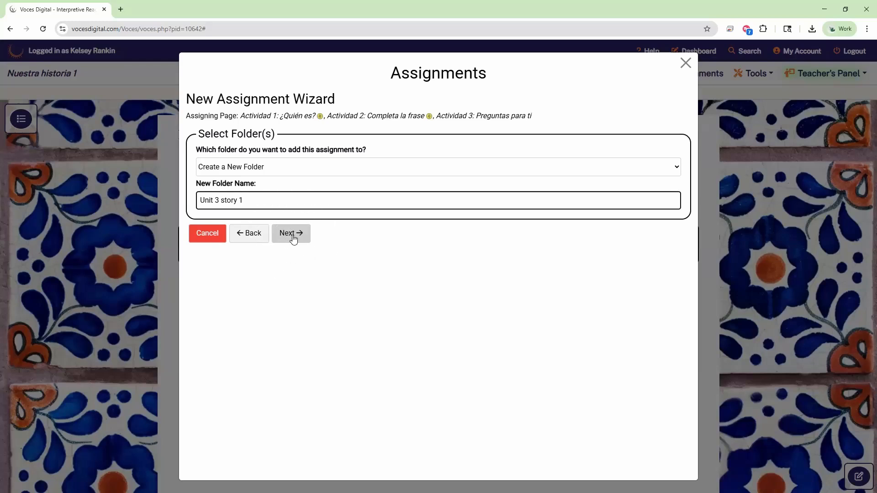
{"action": "left_click", "coordinate": [293, 236]}
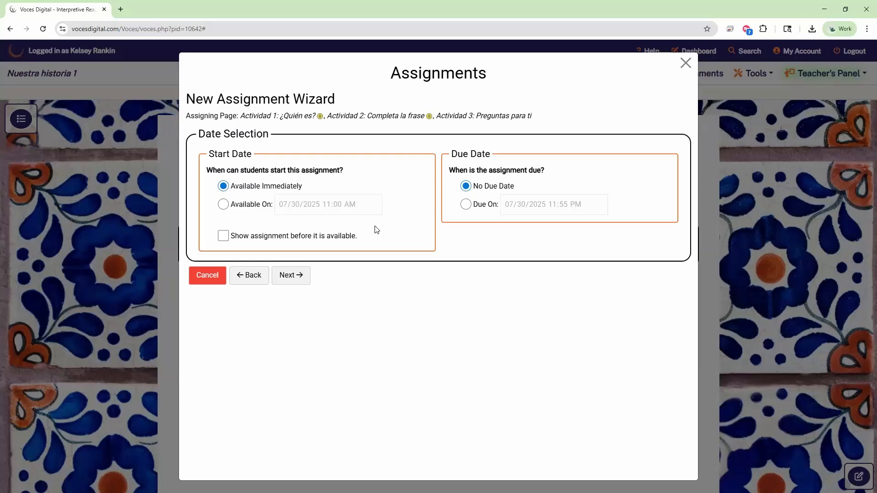
Step: Set the assignments' start date to become available on 08/04/2025 at 11:00 AM
{"action": "double_click", "coordinate": [273, 187]}
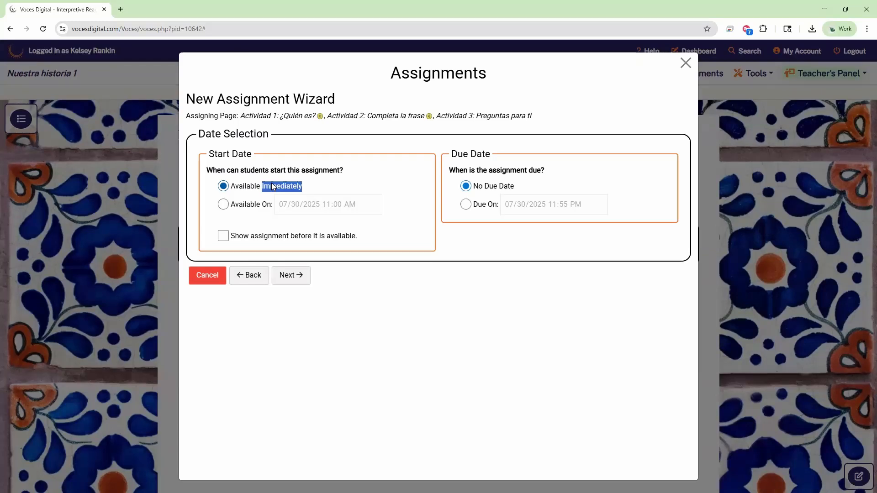
{"action": "left_click", "coordinate": [224, 204]}
{"action": "left_click", "coordinate": [366, 210]}
{"action": "key", "text": "Tab"}
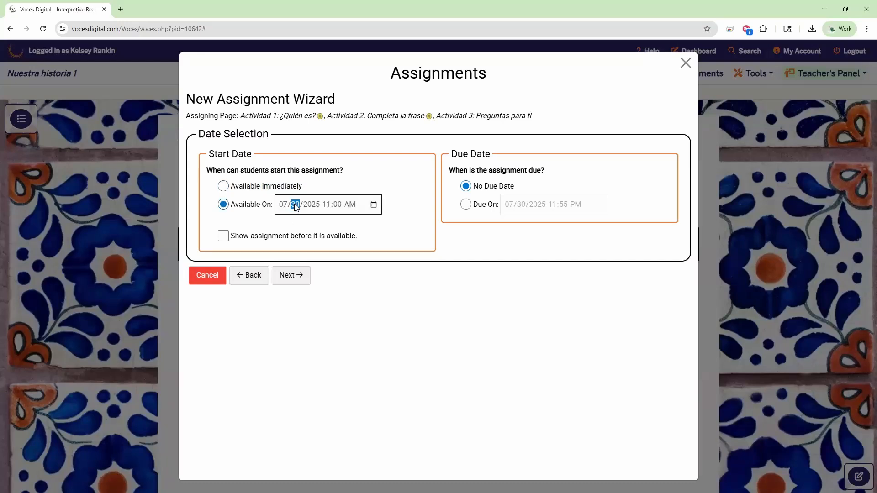
{"action": "left_click", "coordinate": [373, 205]}
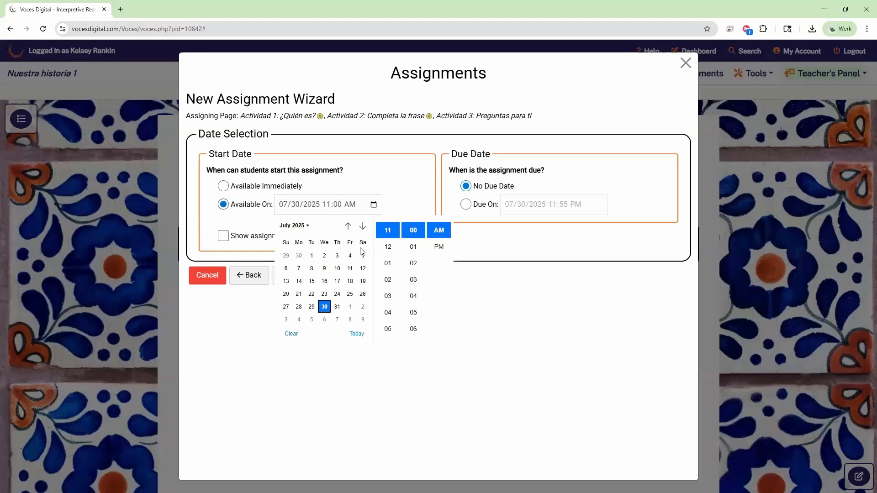
{"action": "left_click", "coordinate": [300, 320]}
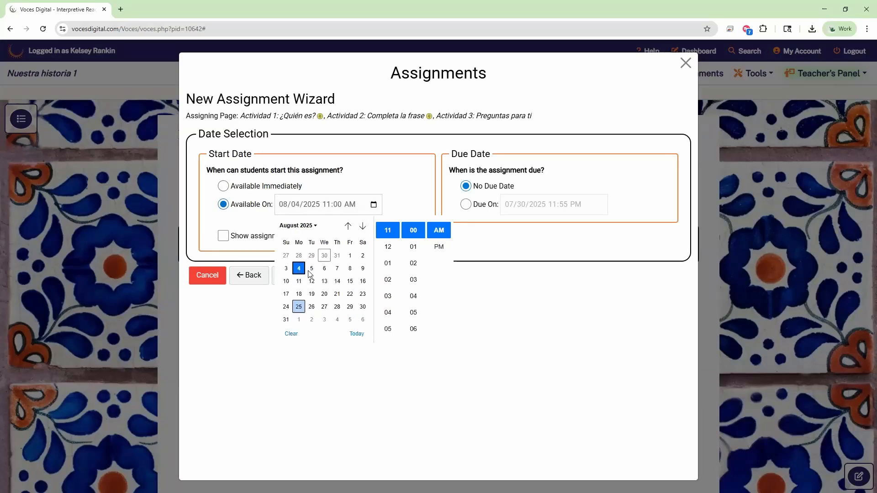
{"action": "left_click", "coordinate": [257, 352]}
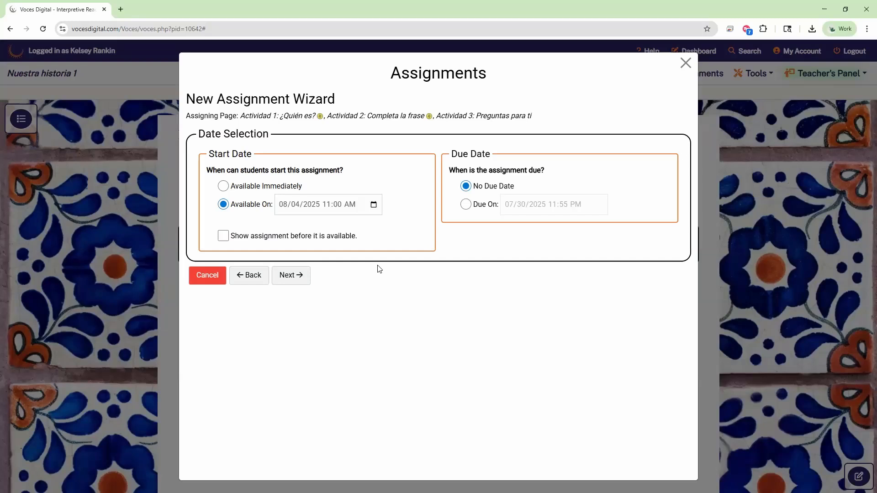
Step: Enable showing the assignment to students before it is available
{"action": "left_click", "coordinate": [224, 237]}
{"action": "left_click_drag", "start_coordinate": [365, 238], "coordinate": [233, 236]}
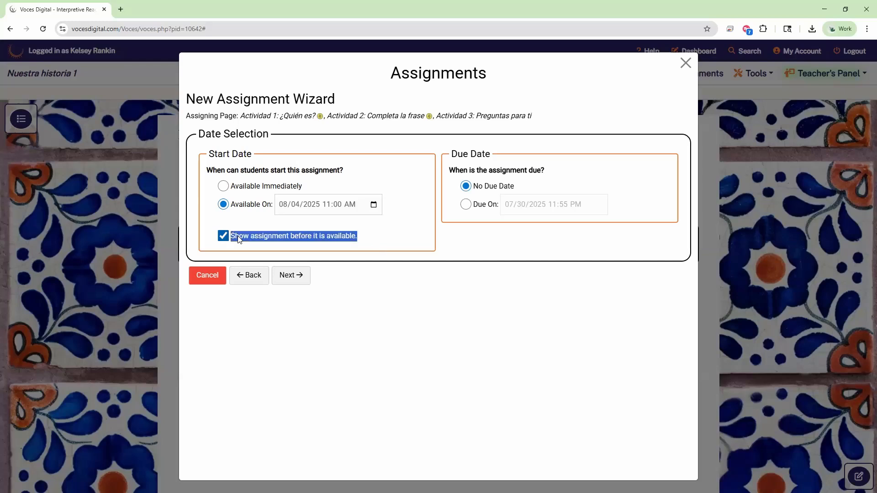
{"action": "left_click", "coordinate": [255, 238]}
{"action": "left_click", "coordinate": [226, 237]}
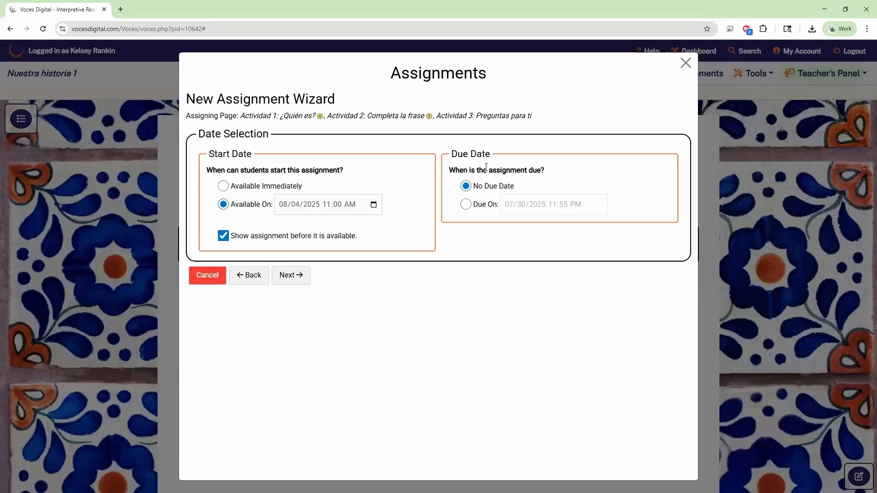
Step: Give the assignments a due date of 08/06/2025 at 11:55 PM
{"action": "left_click", "coordinate": [466, 205]}
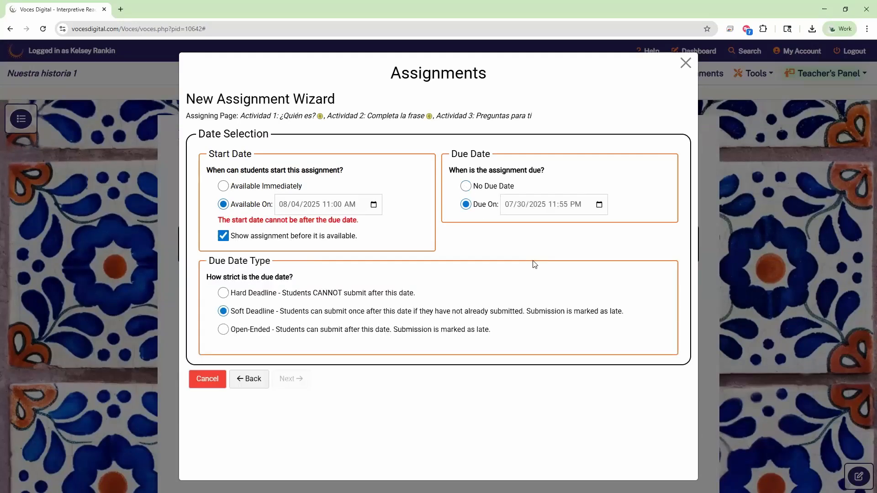
{"action": "left_click", "coordinate": [520, 205]}
{"action": "left_click_drag", "start_coordinate": [250, 222], "coordinate": [368, 229]}
{"action": "left_click", "coordinate": [305, 222]}
{"action": "left_click", "coordinate": [521, 205]}
{"action": "left_click", "coordinate": [599, 205]}
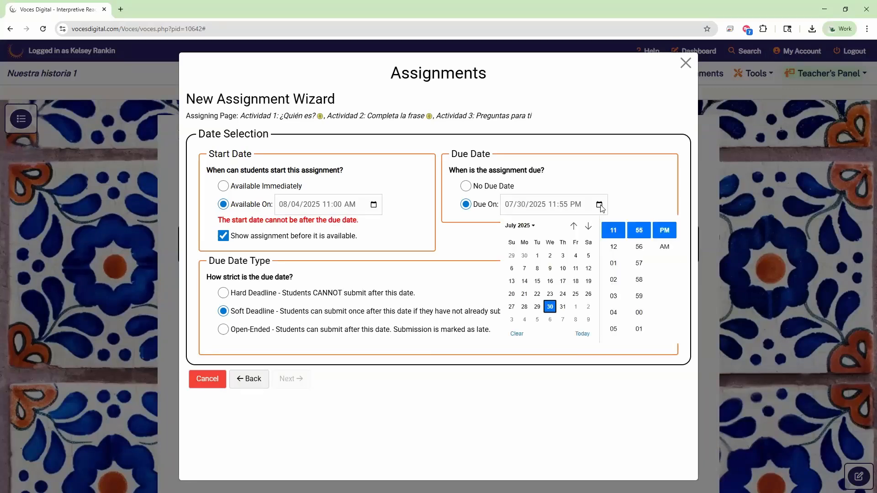
{"action": "left_click", "coordinate": [549, 320]}
{"action": "left_click", "coordinate": [503, 239]}
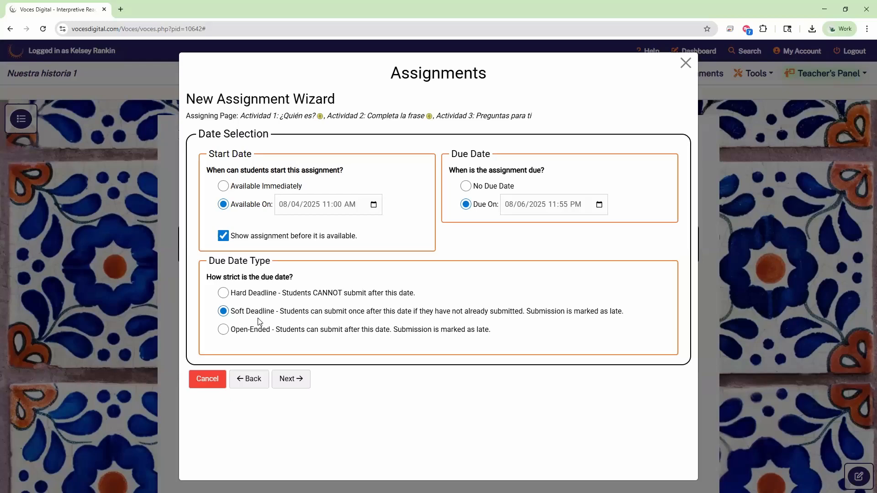
Step: Try the Open-Ended and Hard Deadline due date types, choose Soft Deadline, and continue to the assignment options
{"action": "left_click", "coordinate": [224, 330]}
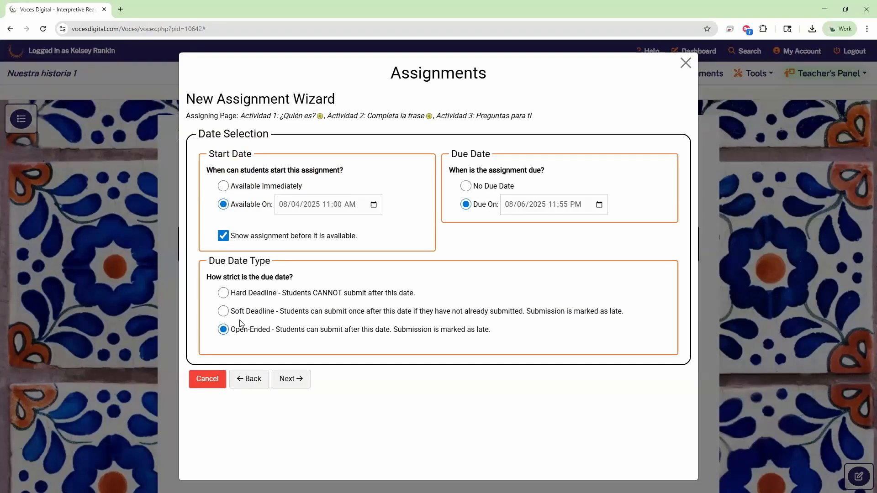
{"action": "left_click", "coordinate": [227, 311]}
{"action": "left_click", "coordinate": [224, 330]}
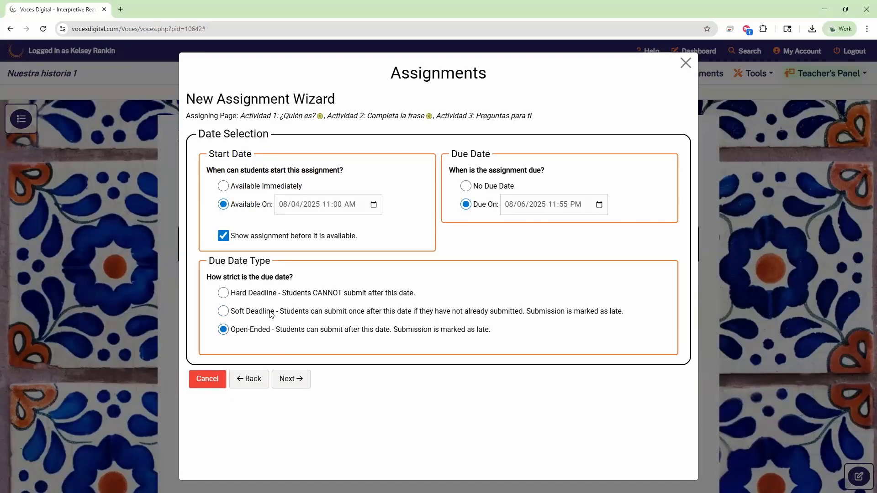
{"action": "left_click", "coordinate": [267, 293]}
{"action": "left_click", "coordinate": [222, 313]}
{"action": "left_click", "coordinate": [298, 387]}
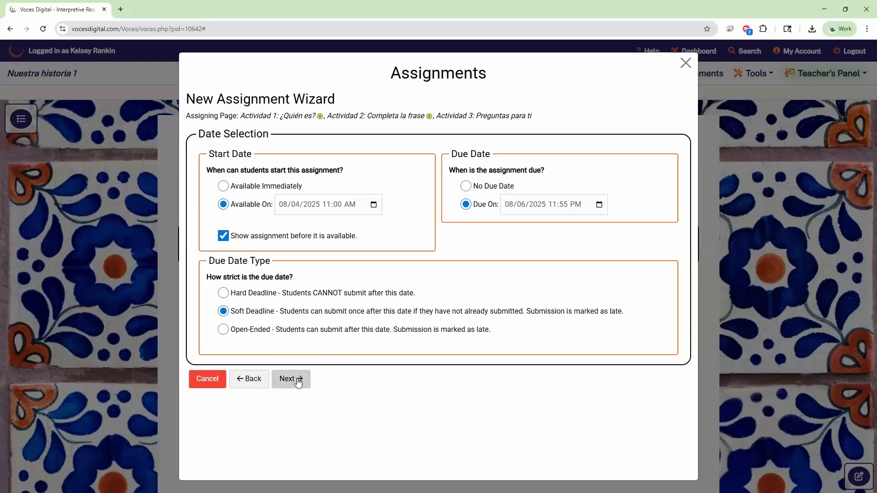
{"action": "scroll", "coordinate": [298, 196], "scroll_direction": "down", "scroll_amount": 2}
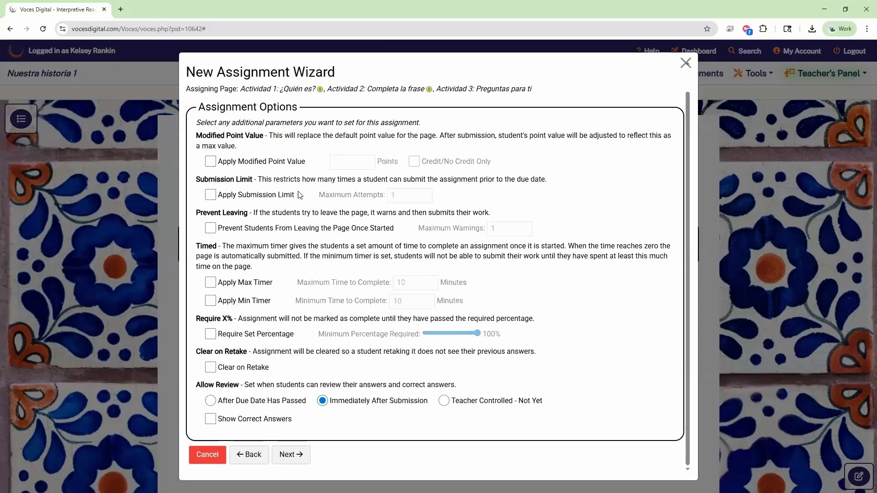
Step: Go back to the start of the wizard and proceed to the page list for assigning different pages
{"action": "left_click", "coordinate": [242, 455]}
{"action": "left_click", "coordinate": [250, 378]}
{"action": "left_click", "coordinate": [250, 234]}
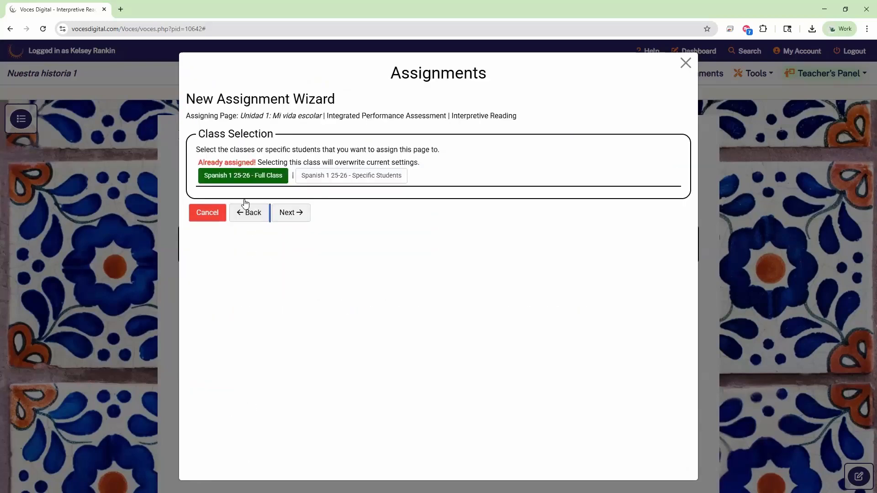
{"action": "left_click", "coordinate": [242, 213]}
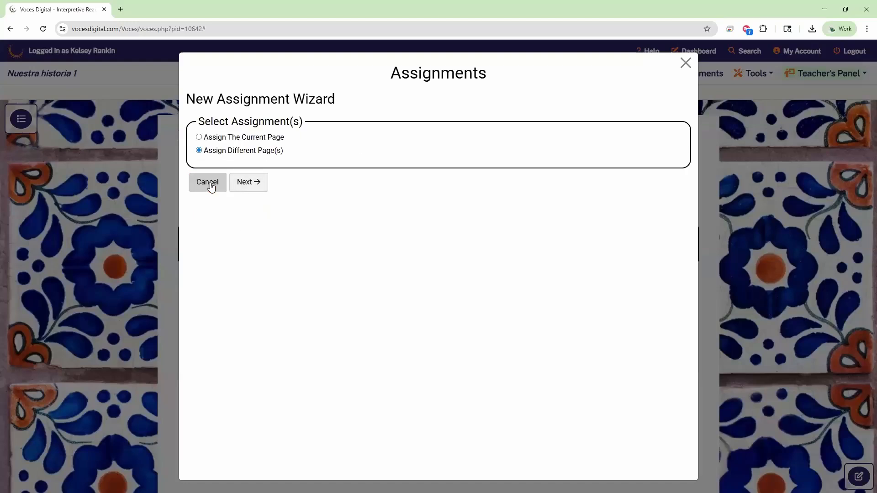
{"action": "left_click", "coordinate": [249, 185]}
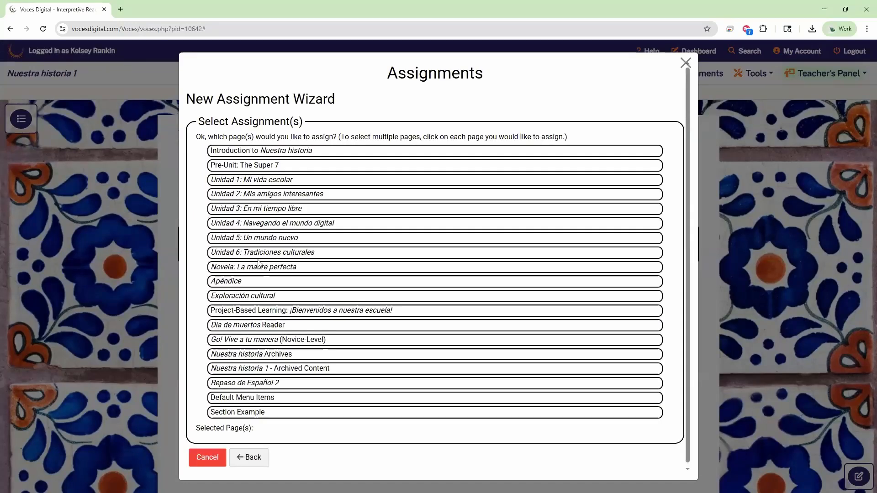
Step: Select Actividad 1, Actividad 2 and Actividad 3 from Historieta 1: Aburrida en Minnesota in Unidad 3
{"action": "left_click", "coordinate": [236, 209]}
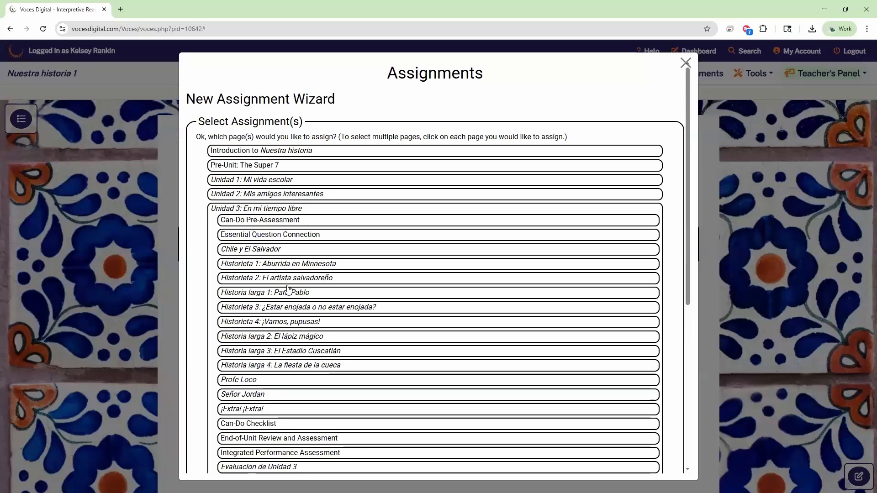
{"action": "scroll", "coordinate": [288, 288], "scroll_direction": "down", "scroll_amount": 1}
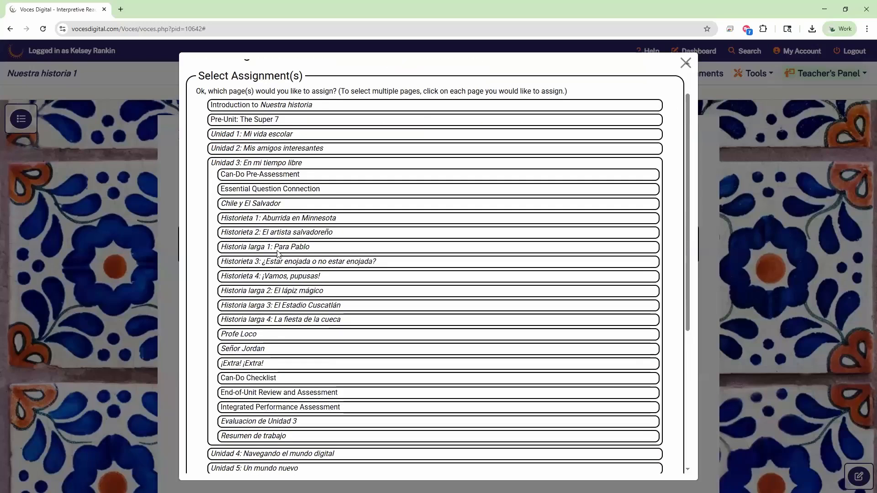
{"action": "left_click", "coordinate": [275, 220]}
{"action": "left_click", "coordinate": [275, 321]}
{"action": "left_click", "coordinate": [277, 332]}
{"action": "left_click", "coordinate": [279, 347]}
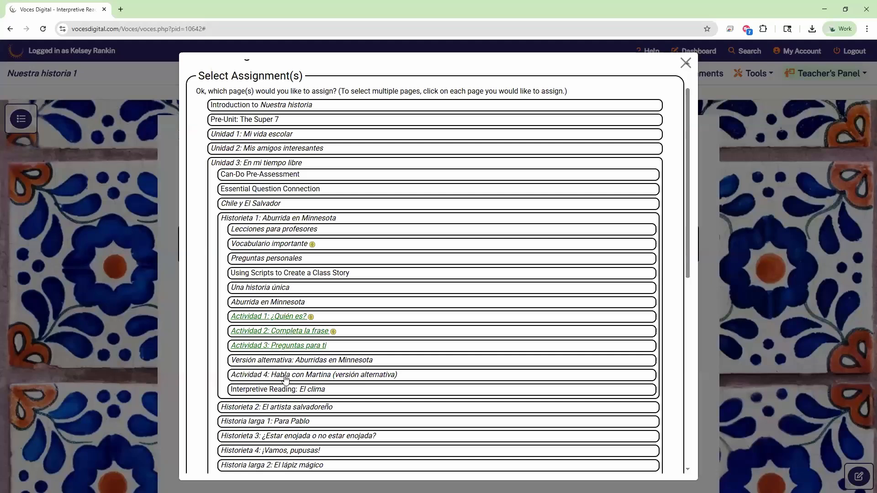
Step: Add El puerto de Valparaíso from Unidad 3's ¡Extra! ¡Extra! El mundo en fotos section and continue to class selection
{"action": "scroll", "coordinate": [282, 395], "scroll_direction": "down", "scroll_amount": 1}
{"action": "scroll", "coordinate": [282, 395], "scroll_direction": "down", "scroll_amount": 1}
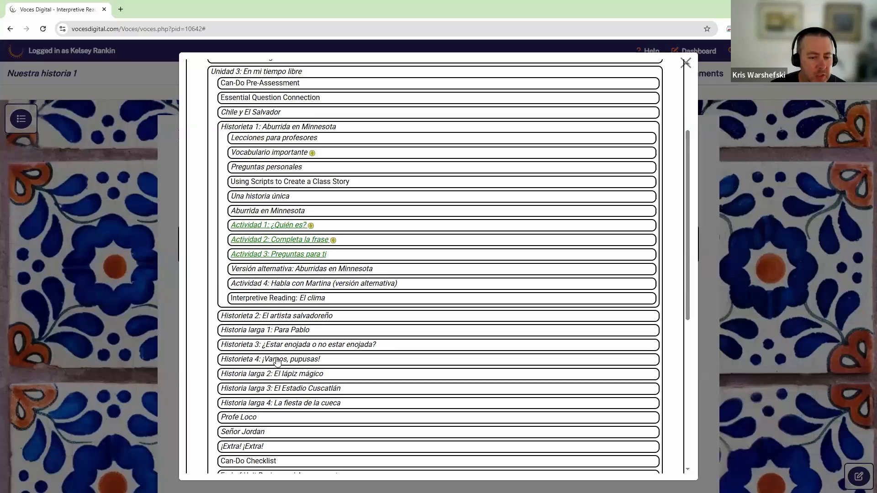
{"action": "scroll", "coordinate": [277, 361], "scroll_direction": "down", "scroll_amount": 1}
{"action": "left_click", "coordinate": [274, 400]}
{"action": "scroll", "coordinate": [279, 386], "scroll_direction": "down", "scroll_amount": 2}
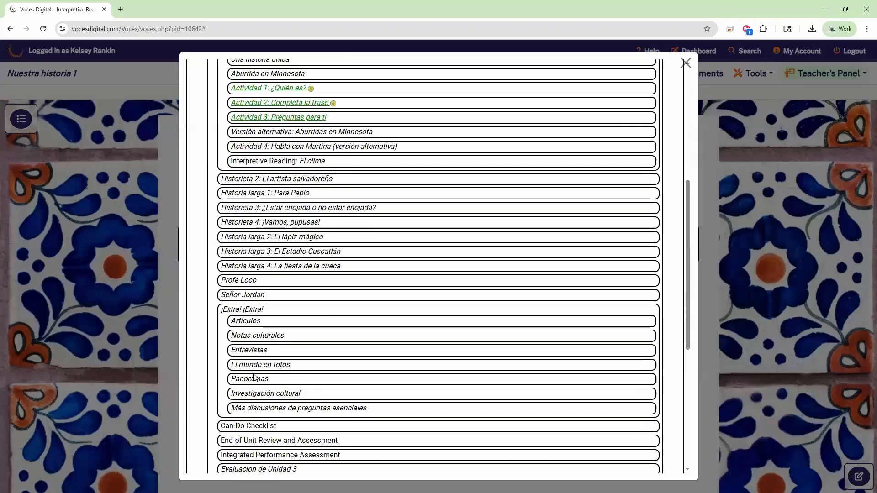
{"action": "left_click", "coordinate": [259, 367]}
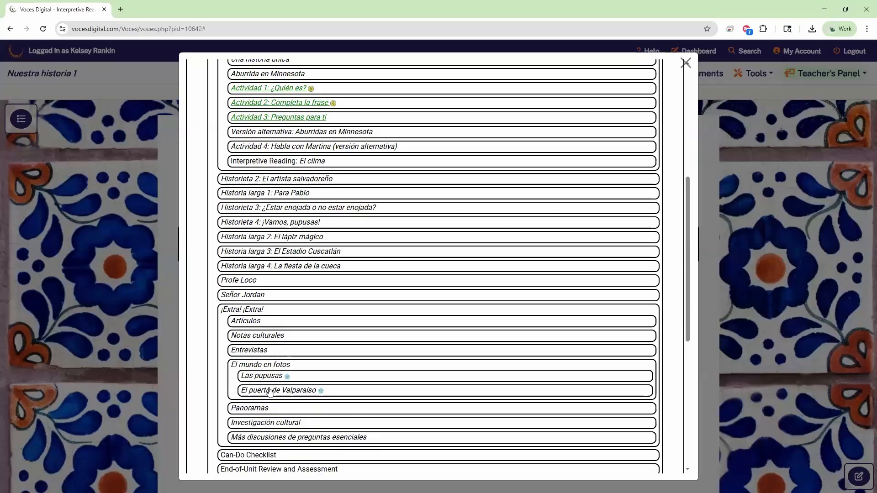
{"action": "left_click", "coordinate": [269, 392]}
{"action": "scroll", "coordinate": [349, 381], "scroll_direction": "down", "scroll_amount": 7}
{"action": "left_click", "coordinate": [292, 455]}
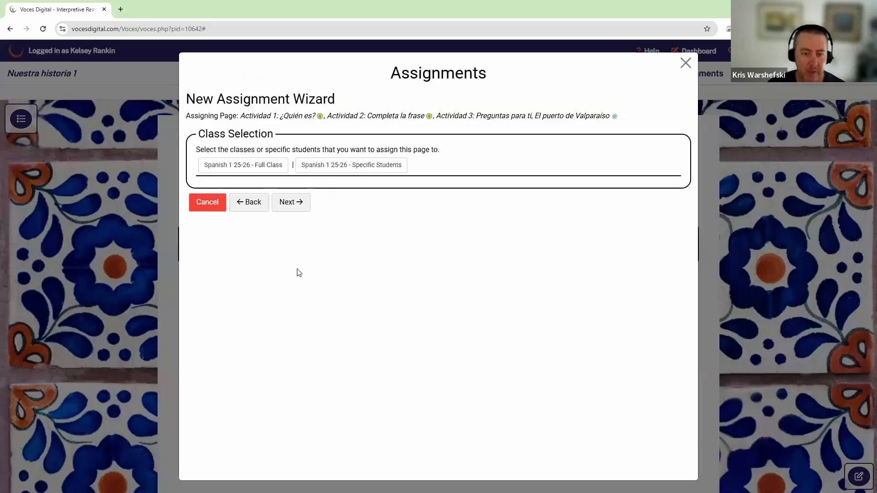
Step: Assign the pages to the full Spanish 1 25-26 class and add them to a new folder named "Unit 3 Story 1"
{"action": "left_click", "coordinate": [254, 169]}
{"action": "left_click", "coordinate": [292, 204]}
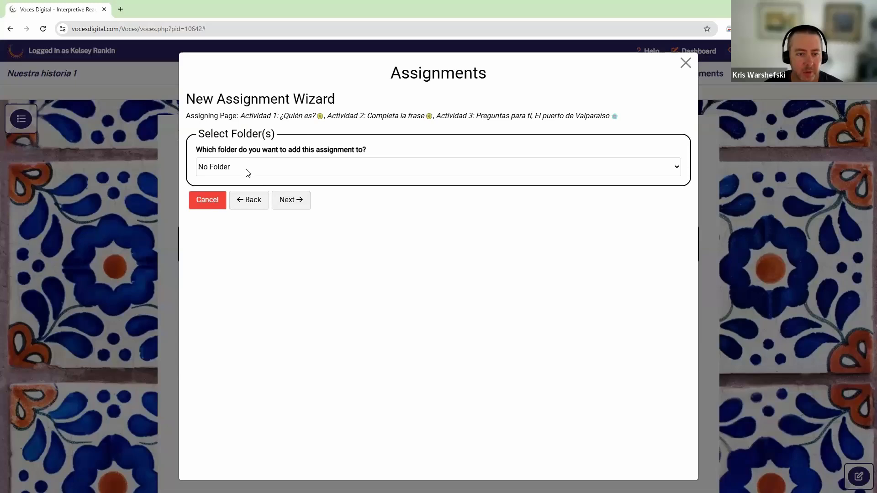
{"action": "left_click", "coordinate": [247, 172]}
{"action": "left_click", "coordinate": [242, 219]}
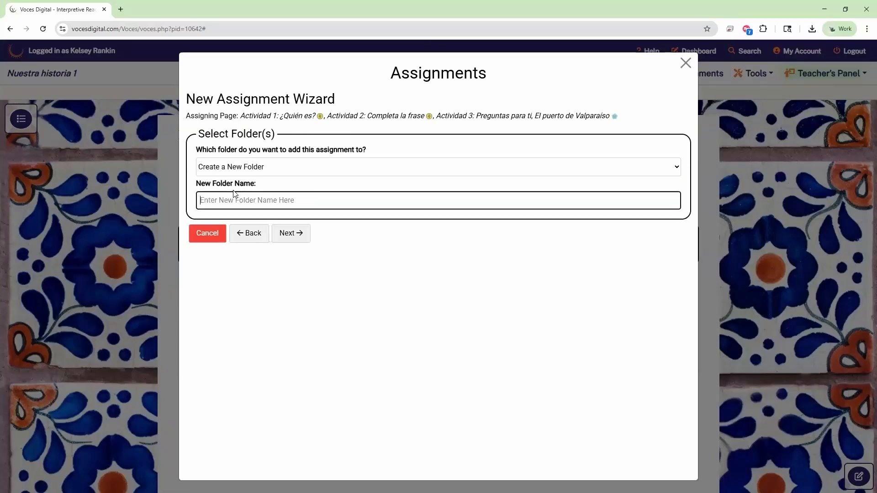
{"action": "left_click", "coordinate": [232, 199]}
{"action": "type", "text": "Unit "}
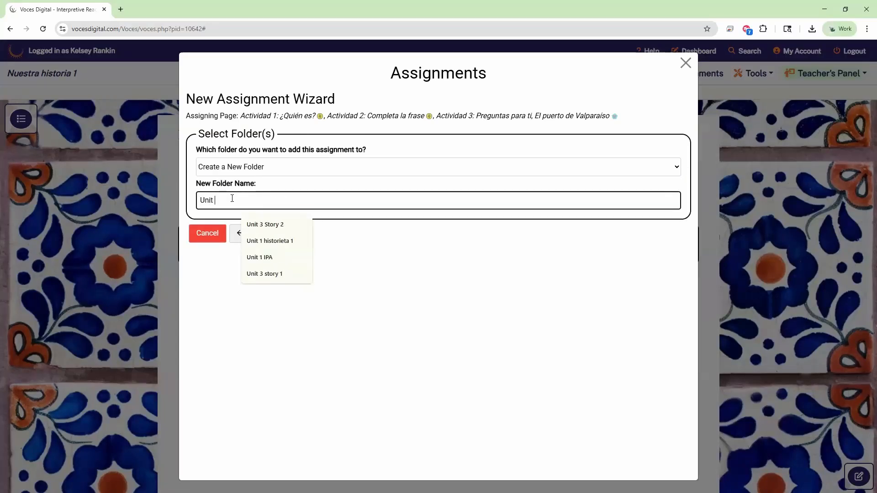
{"action": "type", "text": "32 Story 1"}
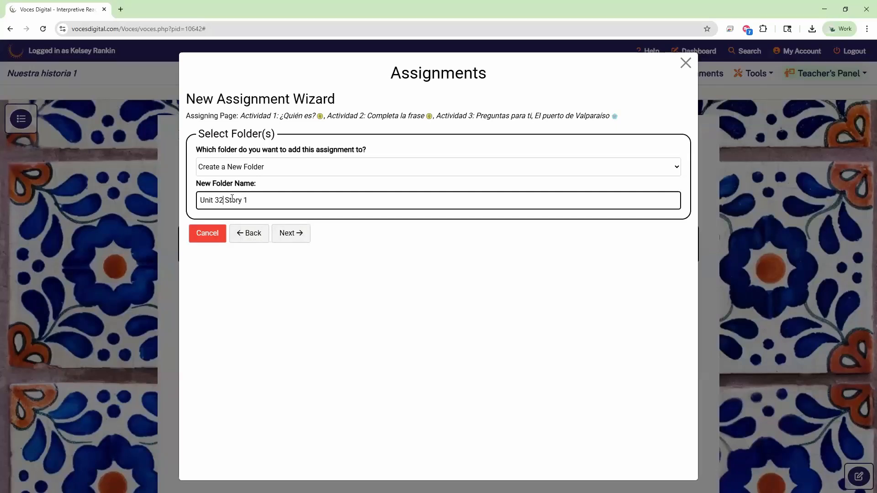
{"action": "key", "text": "BackSpace"}
{"action": "left_click", "coordinate": [290, 233]}
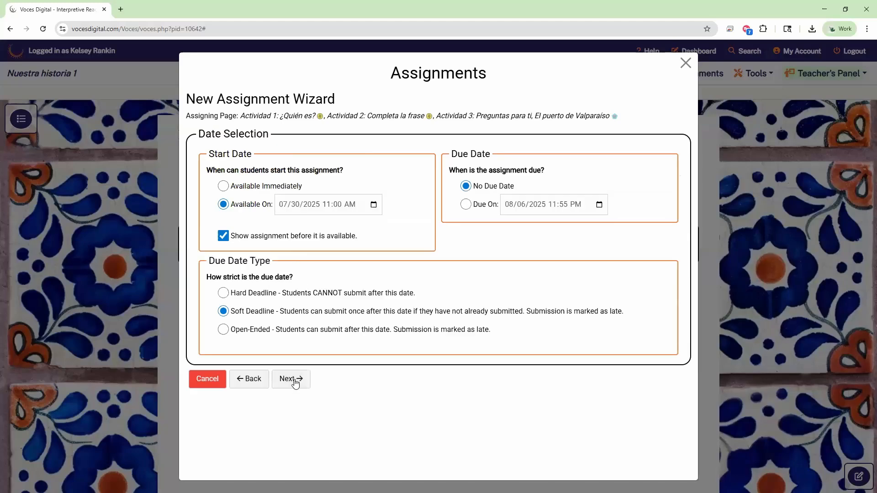
Step: Continue past date selection and review the assignment options, including the Modified Point Value description
{"action": "left_click", "coordinate": [293, 382]}
{"action": "scroll", "coordinate": [320, 251], "scroll_direction": "down", "scroll_amount": 4}
{"action": "scroll", "coordinate": [320, 251], "scroll_direction": "up", "scroll_amount": 3}
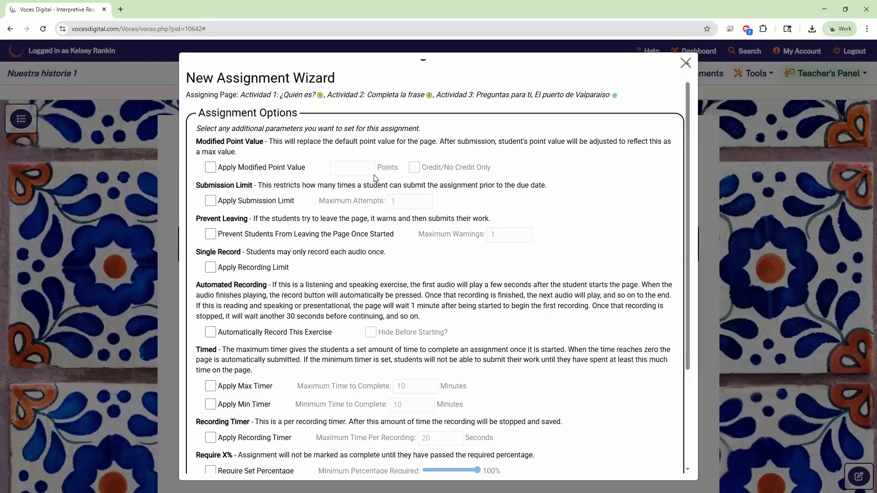
{"action": "scroll", "coordinate": [530, 171], "scroll_direction": "down", "scroll_amount": 1}
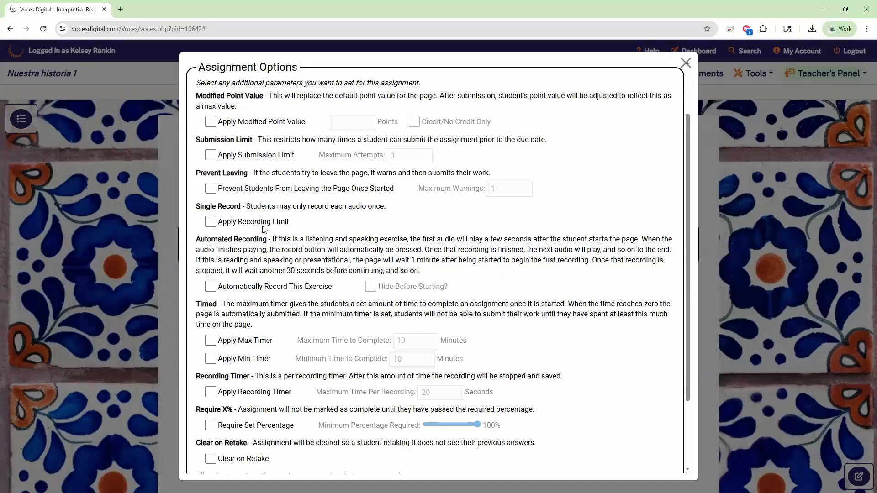
{"action": "triple_click", "coordinate": [219, 99]}
{"action": "scroll", "coordinate": [260, 110], "scroll_direction": "up", "scroll_amount": 2}
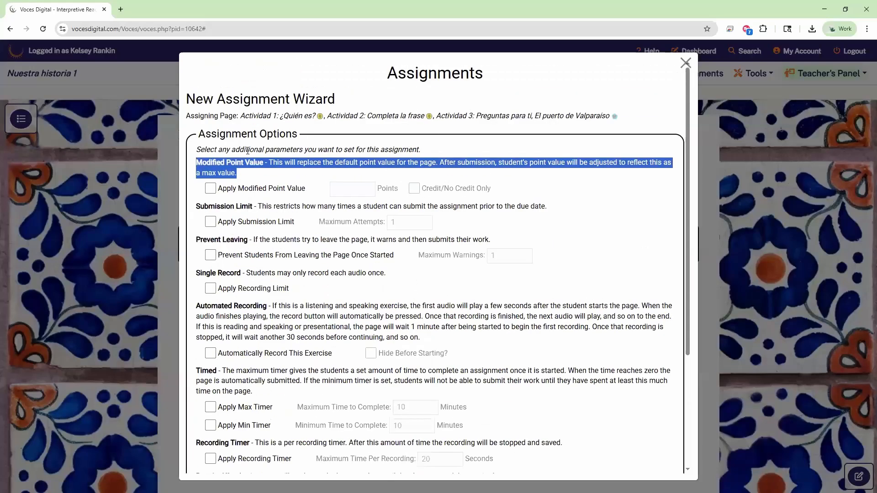
{"action": "left_click", "coordinate": [231, 173]}
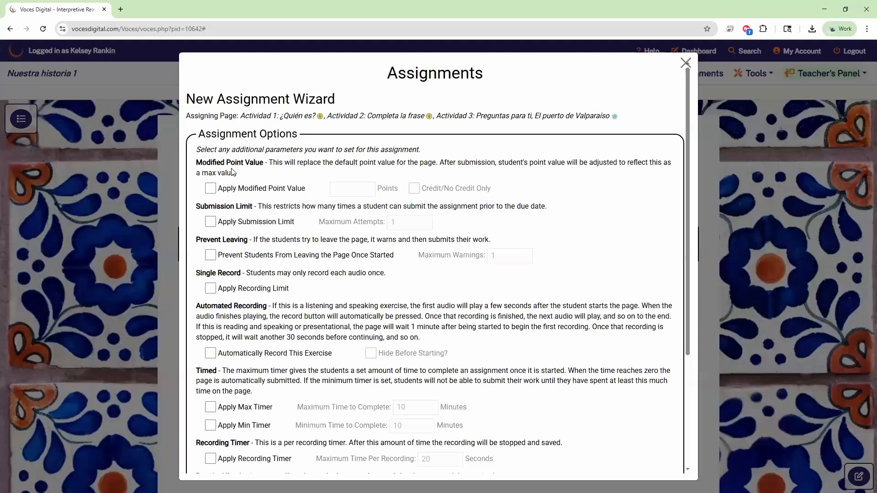
Step: Try a modified point value of 10 points and the Credit/No Credit Only option, and turn both off again
{"action": "left_click", "coordinate": [210, 188]}
{"action": "left_click", "coordinate": [352, 190]}
{"action": "type", "text": "10"}
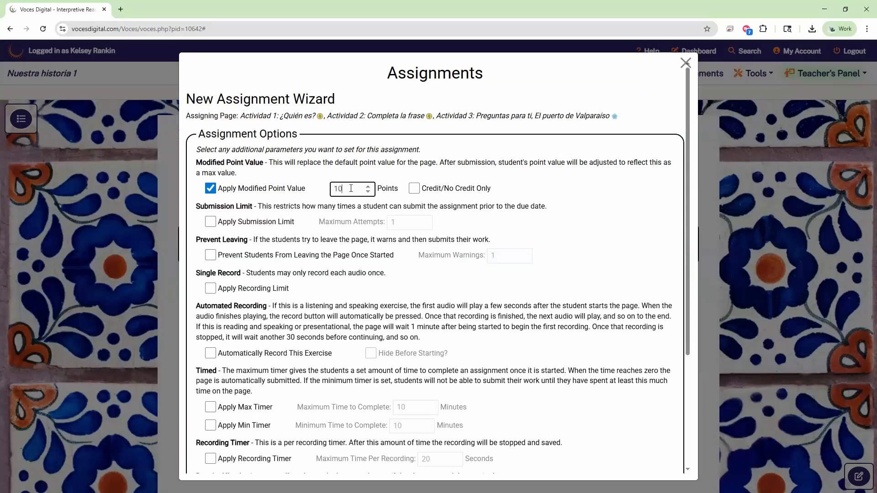
{"action": "left_click", "coordinate": [413, 190]}
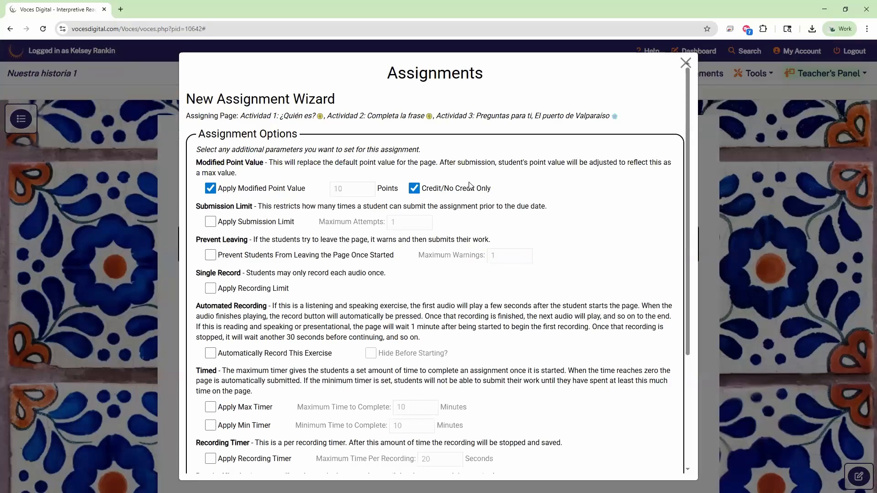
{"action": "left_click", "coordinate": [414, 188]}
{"action": "left_click", "coordinate": [219, 189]}
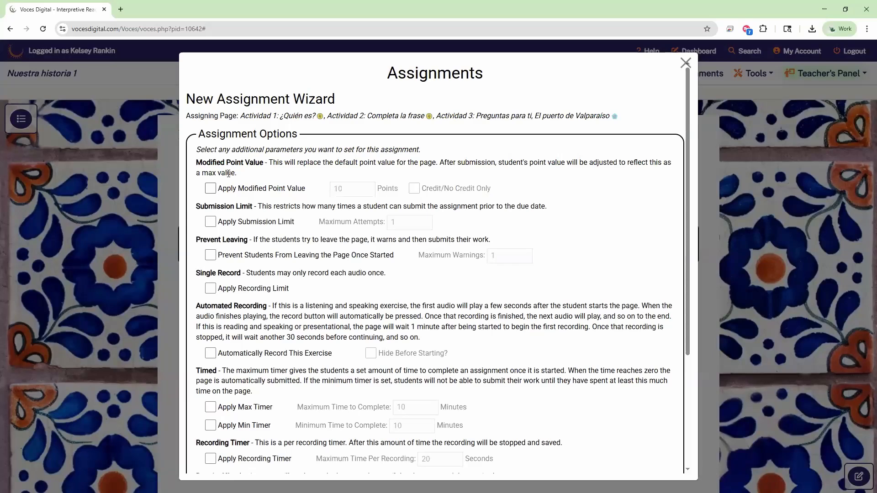
Step: Apply a submission limit with a maximum of 3 attempts
{"action": "scroll", "coordinate": [212, 183], "scroll_direction": "down", "scroll_amount": 1}
{"action": "left_click", "coordinate": [211, 176]}
{"action": "left_click", "coordinate": [411, 176]}
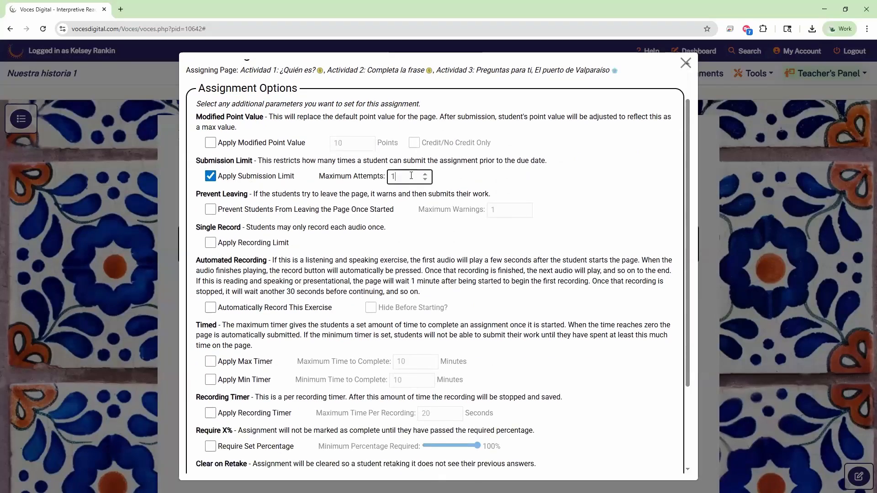
{"action": "key", "text": "BackSpace"}
{"action": "type", "text": "3"}
{"action": "left_click", "coordinate": [448, 178]}
{"action": "left_click", "coordinate": [404, 179]}
Step: Prevent students from leaving the page once started and examine the Maximum Warnings setting
{"action": "left_click", "coordinate": [212, 211]}
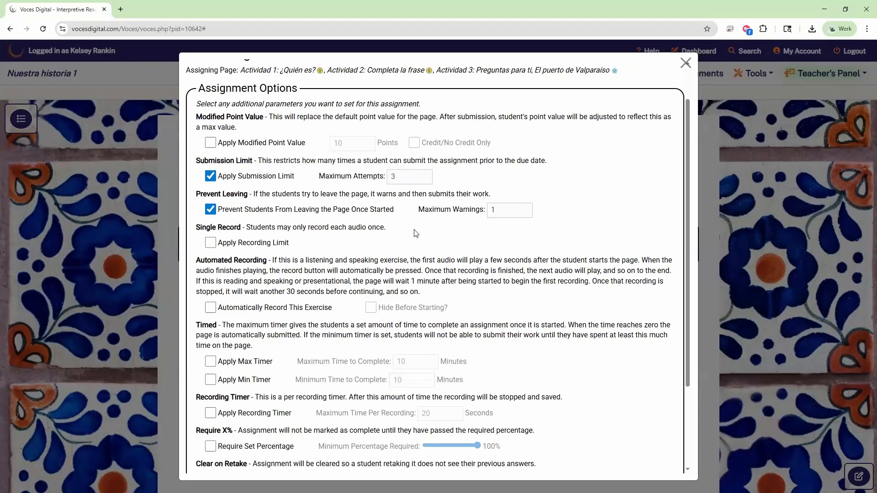
{"action": "triple_click", "coordinate": [444, 206]}
{"action": "left_click", "coordinate": [446, 232]}
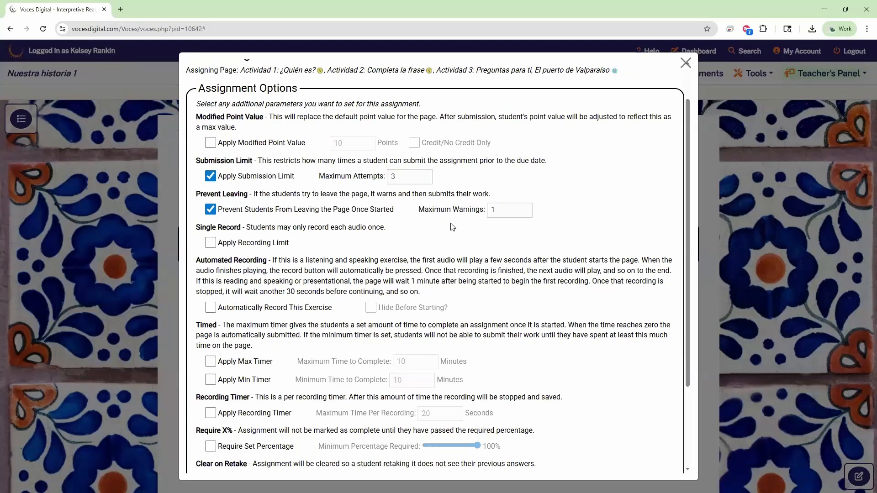
{"action": "left_click_drag", "start_coordinate": [425, 210], "coordinate": [488, 211]}
{"action": "left_click", "coordinate": [489, 211]}
Step: Reset the maximum attempts to 1 and turn off the submission limit and the prevent-leaving option
{"action": "left_click", "coordinate": [390, 179]}
{"action": "type", "text": "1"}
{"action": "left_click", "coordinate": [211, 177]}
{"action": "left_click", "coordinate": [210, 211]}
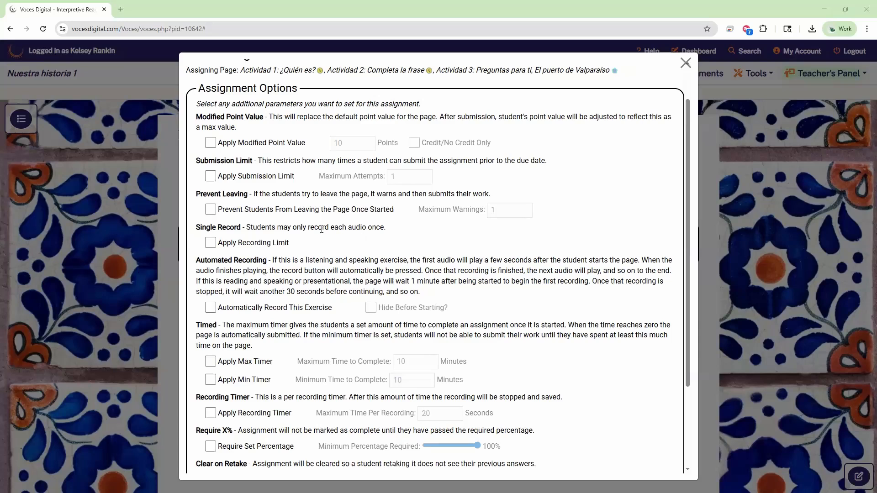
Step: Try the Single Record recording limit and turn it back off
{"action": "left_click_drag", "start_coordinate": [199, 227], "coordinate": [412, 233]}
{"action": "left_click", "coordinate": [412, 233]}
{"action": "left_click", "coordinate": [212, 244]}
{"action": "left_click", "coordinate": [210, 243]}
Step: Review the Automated Recording description and enable automatic recording for the exercise
{"action": "scroll", "coordinate": [373, 229], "scroll_direction": "down", "scroll_amount": 1}
{"action": "left_click_drag", "start_coordinate": [198, 216], "coordinate": [332, 222]}
{"action": "double_click", "coordinate": [332, 223]}
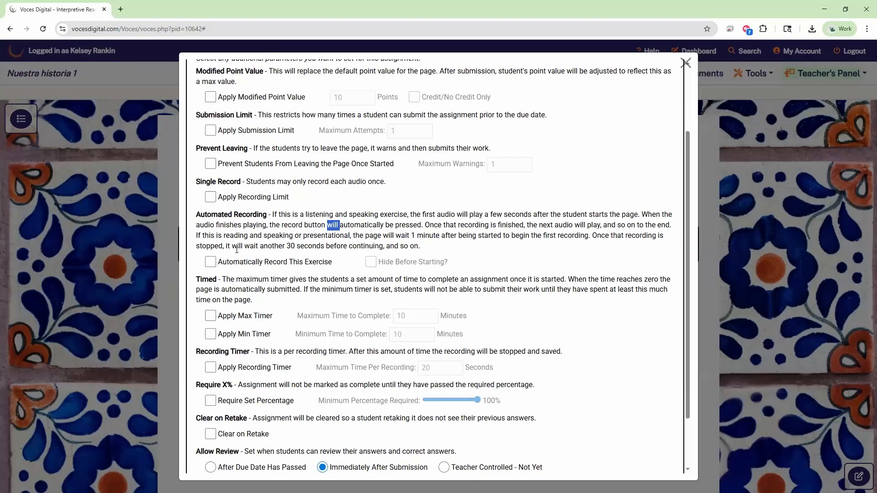
{"action": "left_click", "coordinate": [210, 262]}
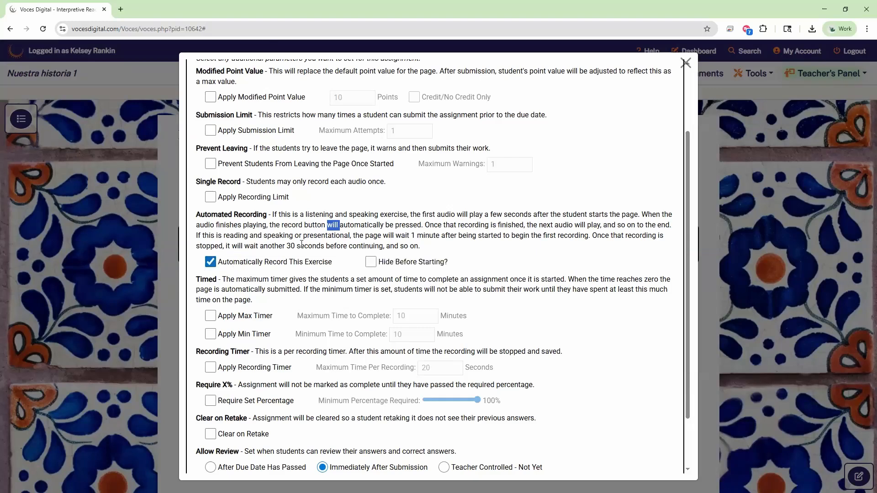
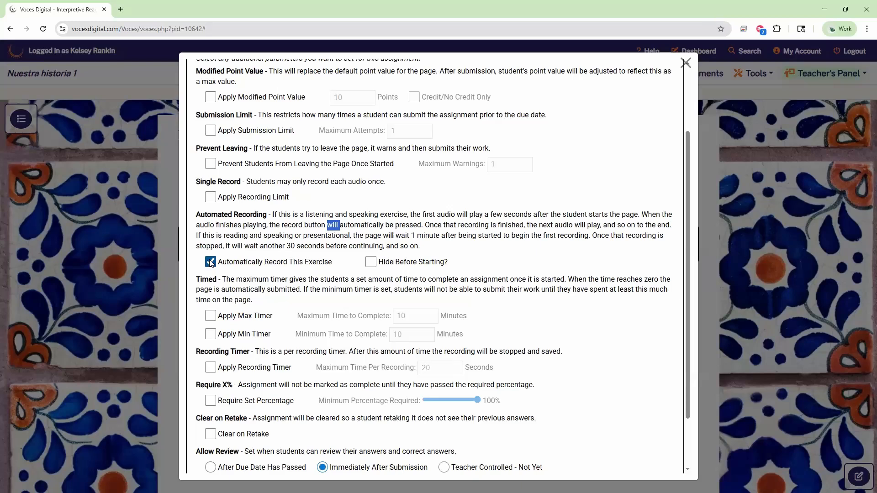
Step: Try the Hide Before Starting option, then turn off both it and automatic recording for the exercise
{"action": "left_click", "coordinate": [370, 262]}
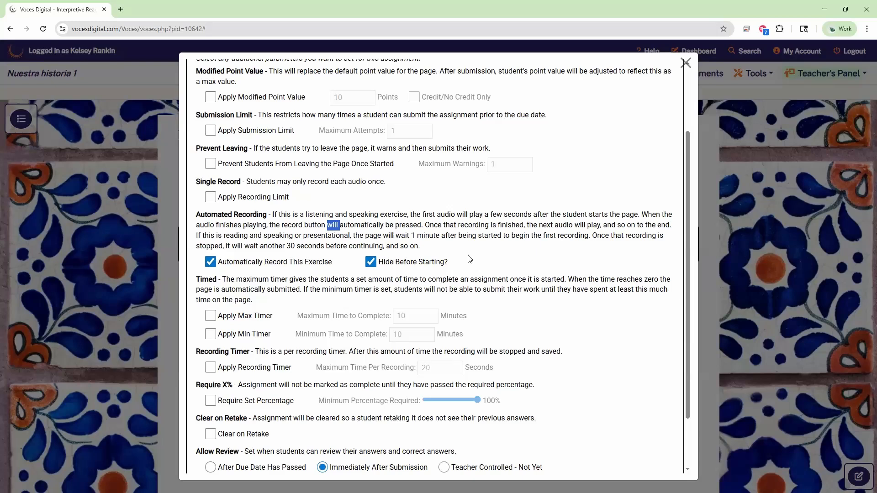
{"action": "left_click", "coordinate": [371, 262]}
{"action": "left_click", "coordinate": [211, 261]}
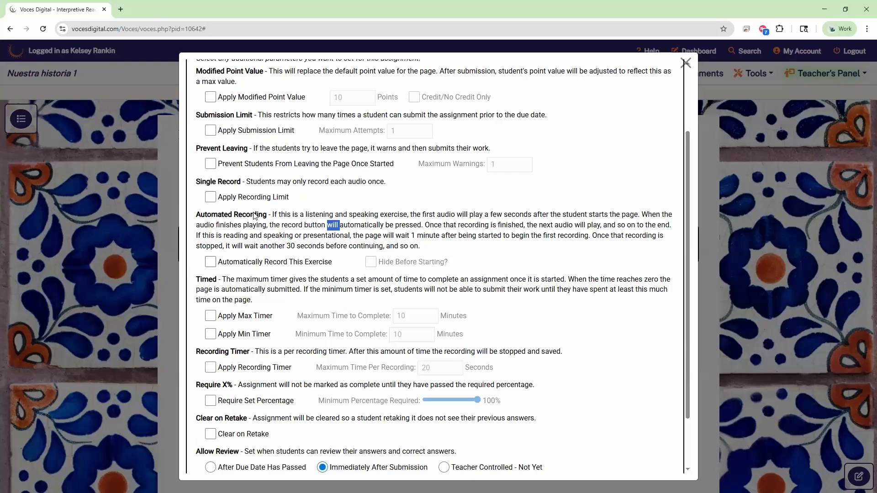
Step: Try the maximum timer for completing the assignment, including its Maximum Time to Complete setting, and turn it back off
{"action": "scroll", "coordinate": [247, 223], "scroll_direction": "down", "scroll_amount": 3}
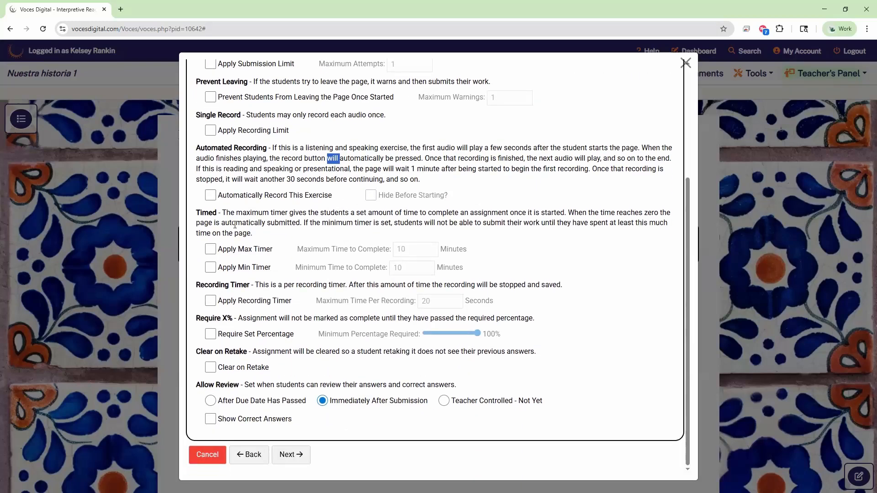
{"action": "left_click", "coordinate": [211, 250]}
{"action": "left_click", "coordinate": [210, 269]}
{"action": "left_click", "coordinate": [210, 269]}
{"action": "left_click", "coordinate": [409, 249]}
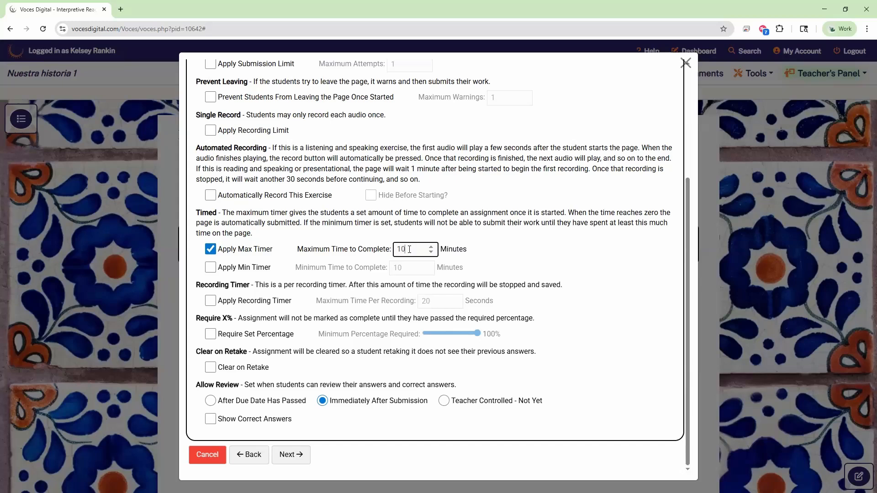
{"action": "left_click", "coordinate": [211, 249]}
Step: Try the minimum timer, including its Minimum Time to Complete setting, and turn it back off
{"action": "left_click", "coordinate": [212, 267]}
{"action": "left_click", "coordinate": [410, 269]}
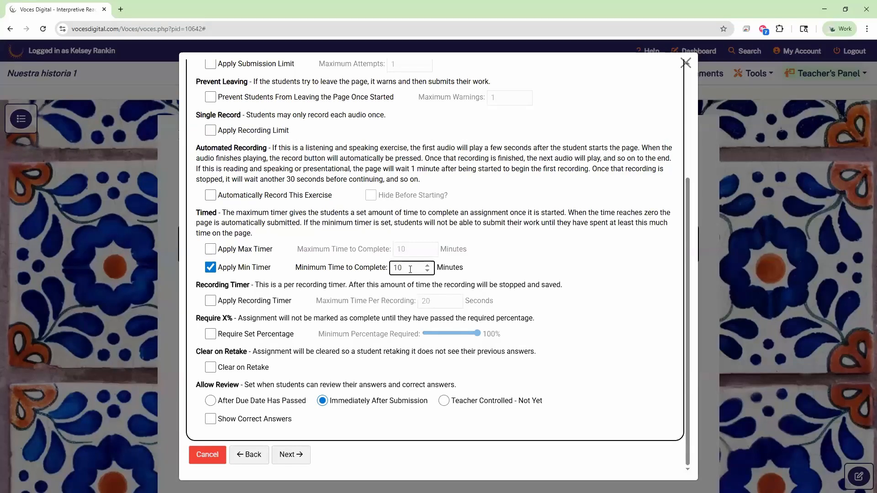
{"action": "left_click", "coordinate": [213, 268]}
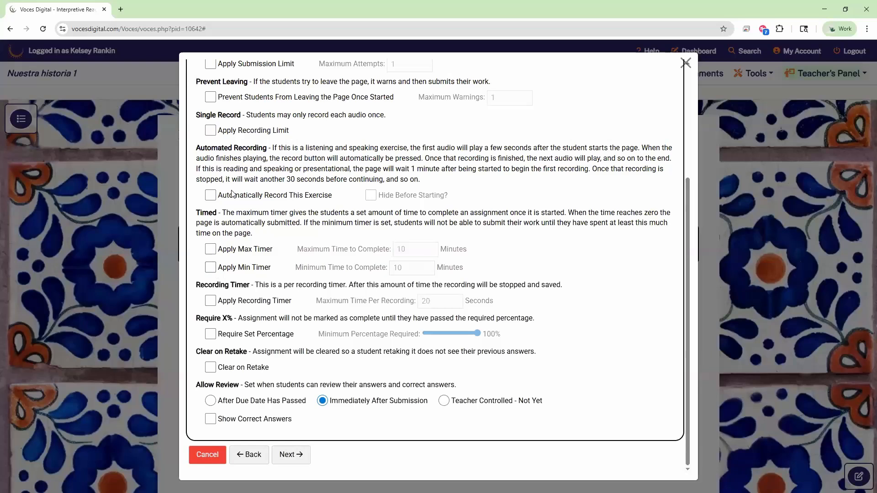
Step: Try the recording timer with a maximum of 30 and 60 seconds per recording, and turn it back off
{"action": "left_click", "coordinate": [211, 300]}
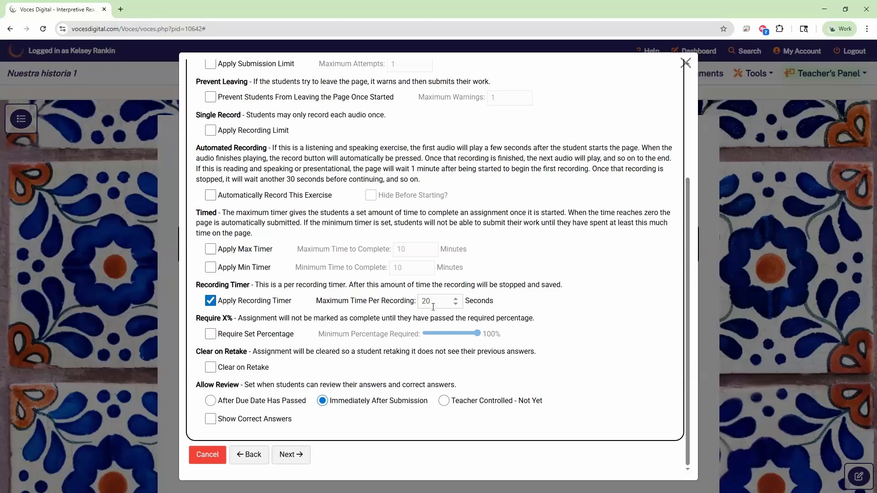
{"action": "left_click_drag", "start_coordinate": [433, 307], "coordinate": [394, 305]}
{"action": "type", "text": "30"}
{"action": "left_click", "coordinate": [562, 306]}
{"action": "left_click_drag", "start_coordinate": [429, 301], "coordinate": [413, 306]}
{"action": "key", "text": "BackSpace"}
{"action": "type", "text": "60"}
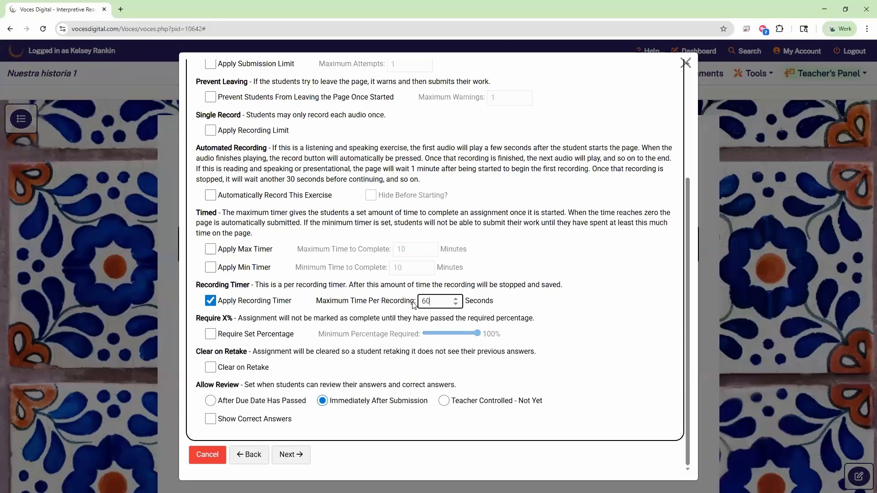
{"action": "left_click", "coordinate": [211, 302]}
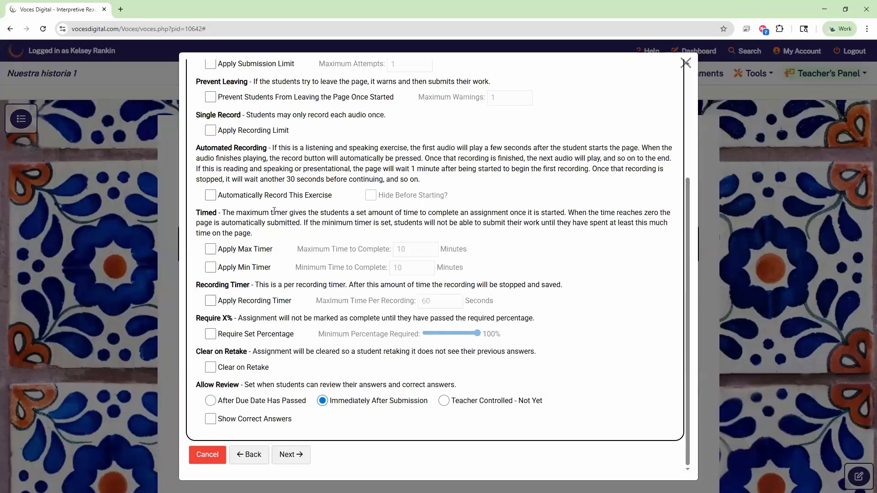
Step: Require a set percentage for completion, trying a minimum of 60% and setting it to 75%
{"action": "triple_click", "coordinate": [221, 317]}
{"action": "left_click", "coordinate": [210, 334]}
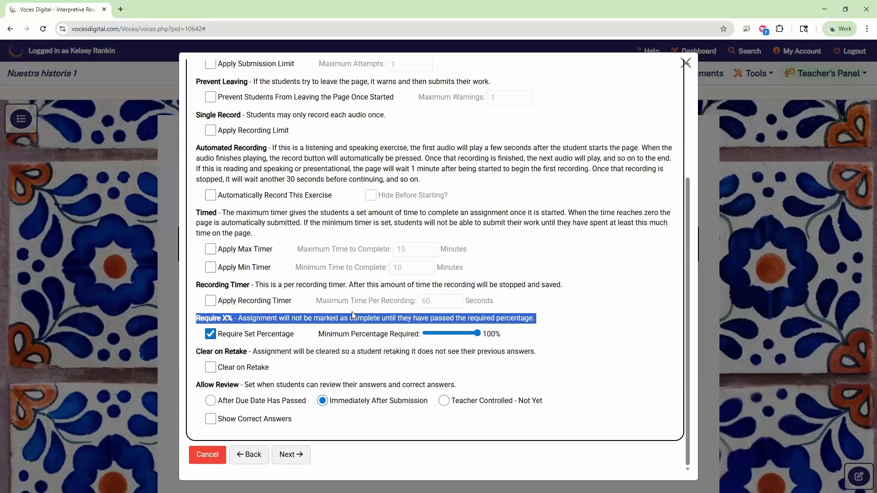
{"action": "left_click", "coordinate": [389, 338]}
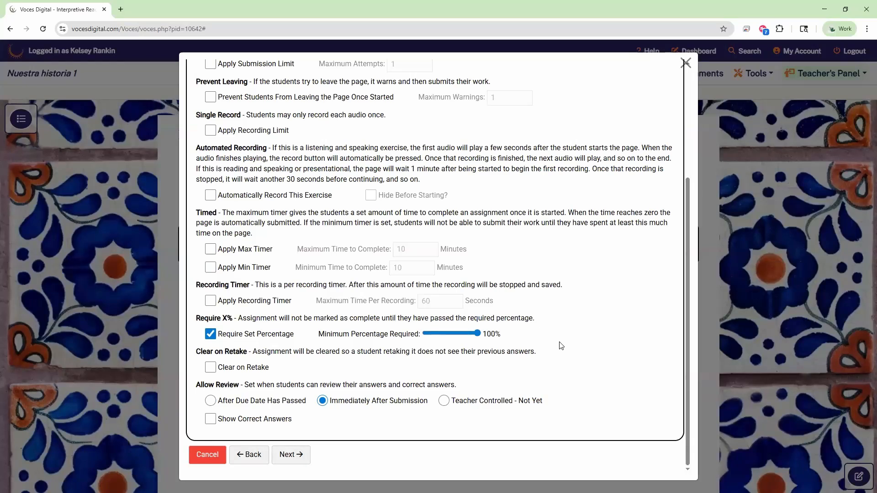
{"action": "left_click_drag", "start_coordinate": [478, 334], "coordinate": [427, 334]}
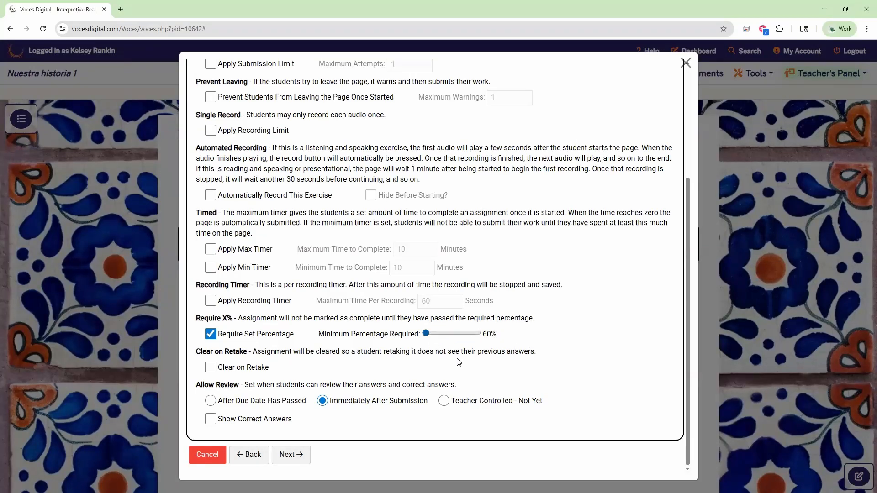
{"action": "left_click", "coordinate": [446, 334]}
{"action": "left_click_drag", "start_coordinate": [222, 336], "coordinate": [294, 336]}
{"action": "left_click", "coordinate": [294, 335]}
{"action": "scroll", "coordinate": [302, 337], "scroll_direction": "up", "scroll_amount": 1}
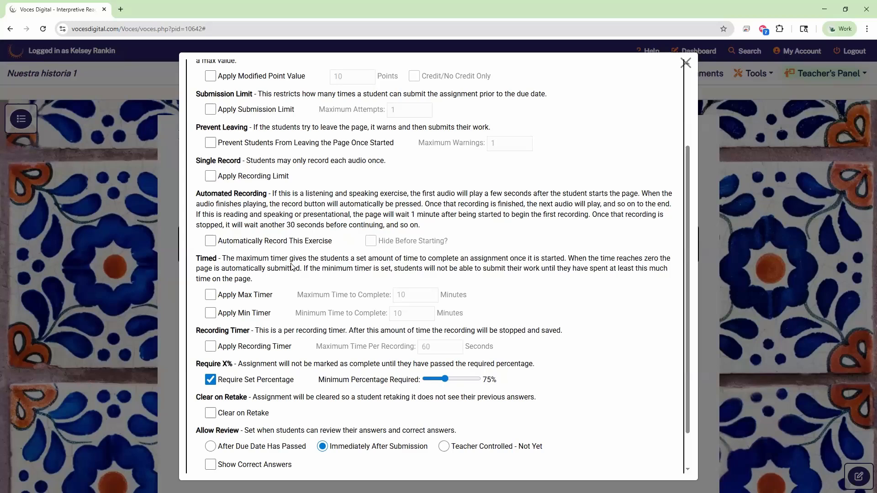
{"action": "scroll", "coordinate": [249, 329], "scroll_direction": "down", "scroll_amount": 1}
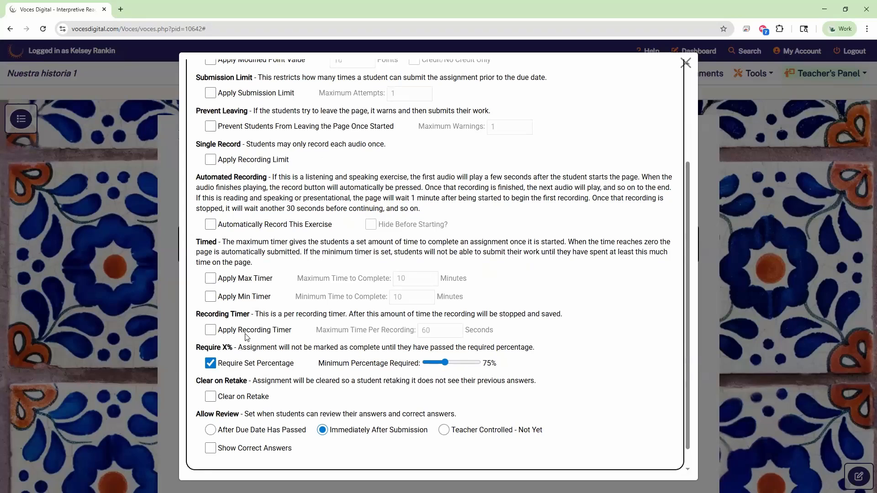
{"action": "scroll", "coordinate": [247, 336], "scroll_direction": "down", "scroll_amount": 2}
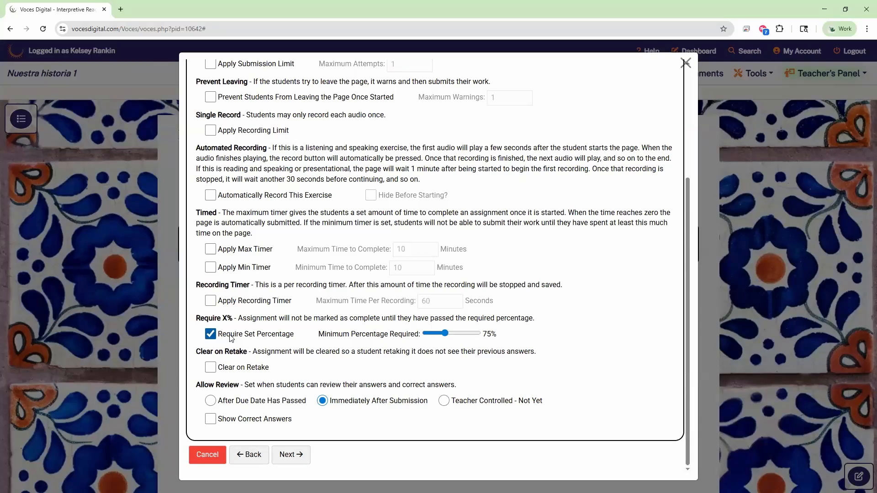
Step: Lower the minimum percentage required to 60%, enable Clear on Retake, and turn off the set percentage requirement
{"action": "left_click", "coordinate": [428, 334]}
{"action": "left_click", "coordinate": [209, 334]}
{"action": "left_click", "coordinate": [211, 337]}
{"action": "left_click", "coordinate": [211, 368]}
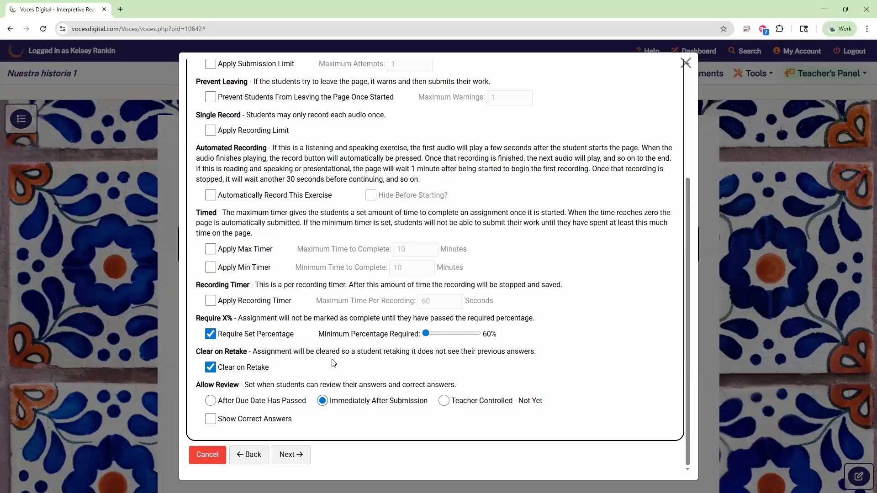
{"action": "left_click", "coordinate": [211, 335]}
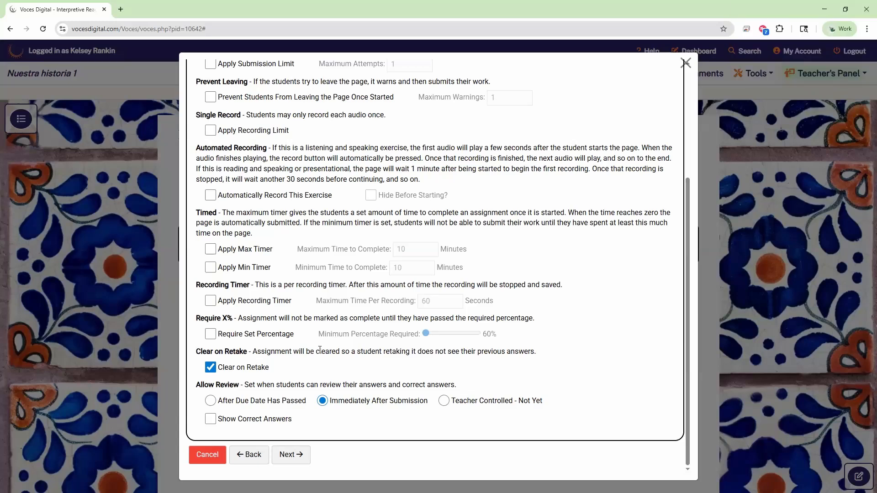
Step: Try the After Due Date Has Passed and Teacher Controlled review options, enable Show Correct Answers, and restore review to Immediately After Submission
{"action": "left_click_drag", "start_coordinate": [197, 386], "coordinate": [509, 387]}
{"action": "left_click", "coordinate": [508, 387]}
{"action": "left_click", "coordinate": [273, 405]}
{"action": "left_click", "coordinate": [449, 403]}
{"action": "left_click", "coordinate": [233, 421]}
{"action": "left_click_drag", "start_coordinate": [206, 404], "coordinate": [564, 405]}
{"action": "left_click", "coordinate": [563, 405]}
{"action": "left_click", "coordinate": [323, 402]}
Step: Proceed to the review of the assignment details and examine the Clear on Retake entry
{"action": "scroll", "coordinate": [361, 271], "scroll_direction": "up", "scroll_amount": 2}
{"action": "scroll", "coordinate": [361, 270], "scroll_direction": "down", "scroll_amount": 2}
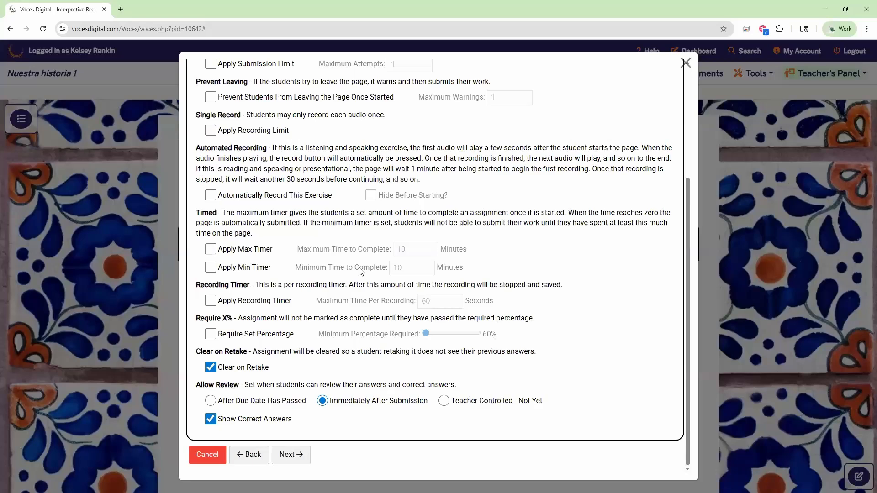
{"action": "scroll", "coordinate": [297, 274], "scroll_direction": "up", "scroll_amount": 1}
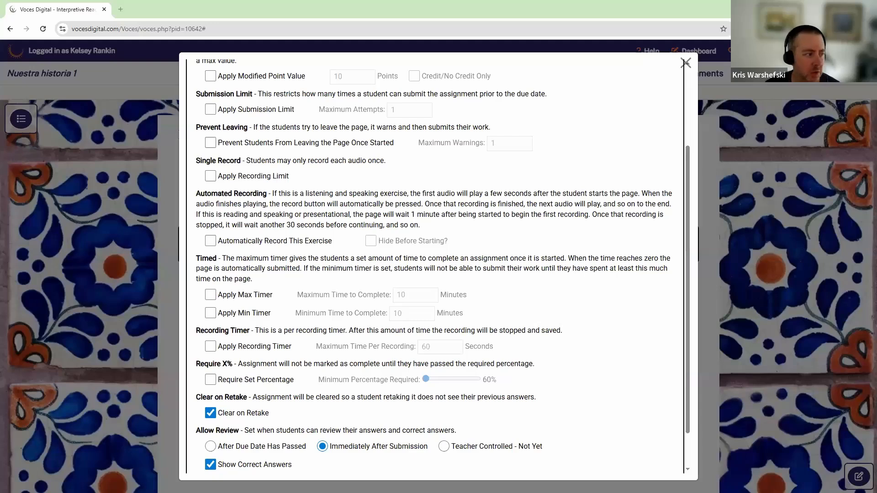
{"action": "scroll", "coordinate": [327, 349], "scroll_direction": "down", "scroll_amount": 1}
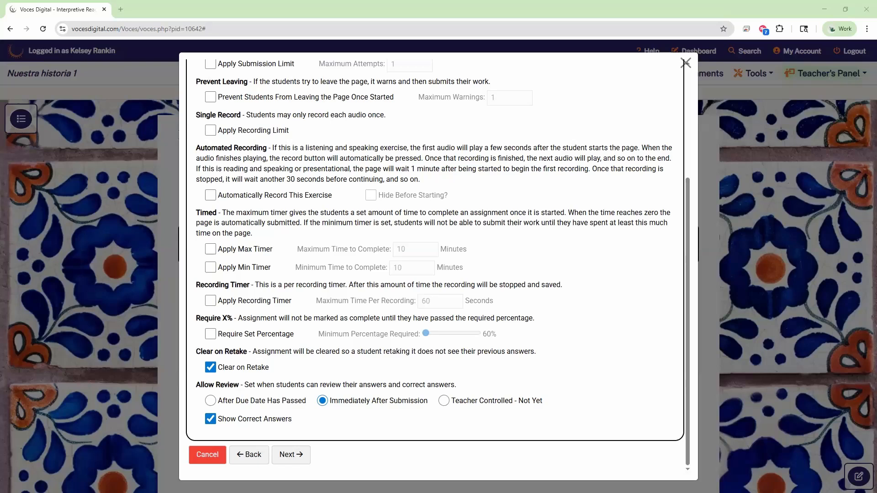
{"action": "left_click", "coordinate": [295, 459]}
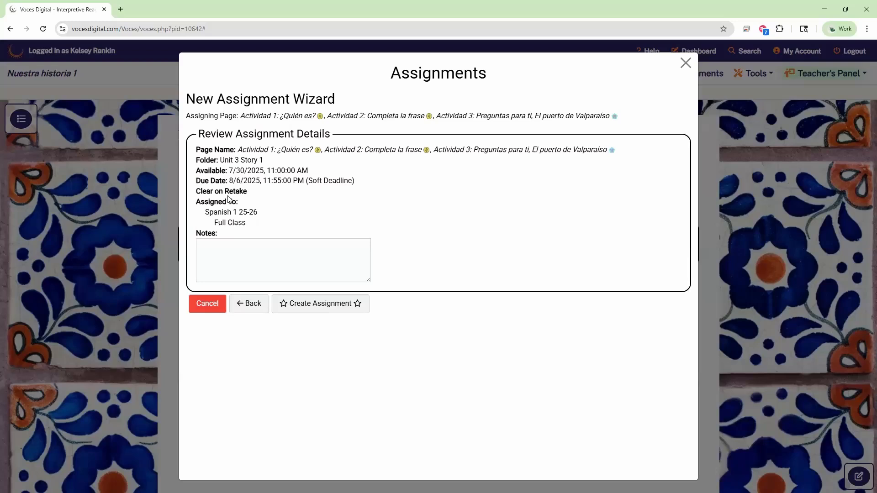
{"action": "left_click_drag", "start_coordinate": [200, 189], "coordinate": [213, 210]}
{"action": "left_click", "coordinate": [213, 198]}
Step: Add the note "Complete this and we'll go over it" and create the assignments
{"action": "left_click", "coordinate": [240, 247]}
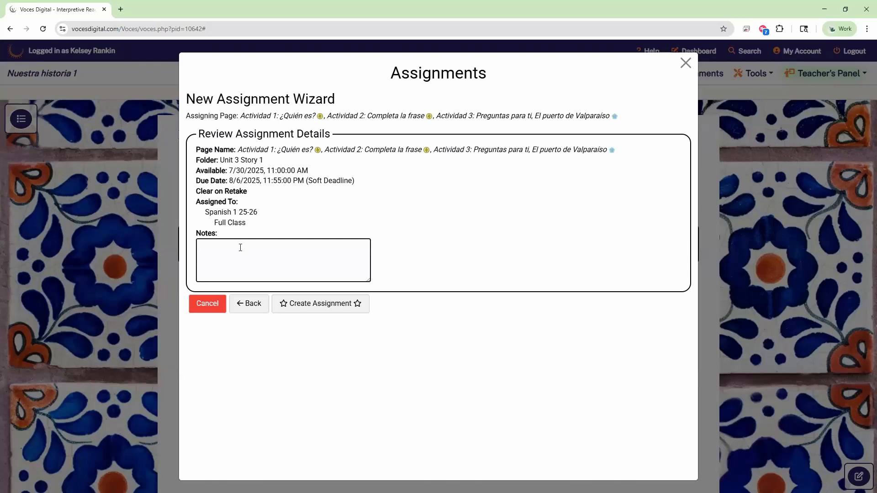
{"action": "type", "text": "Complete this and we'll "}
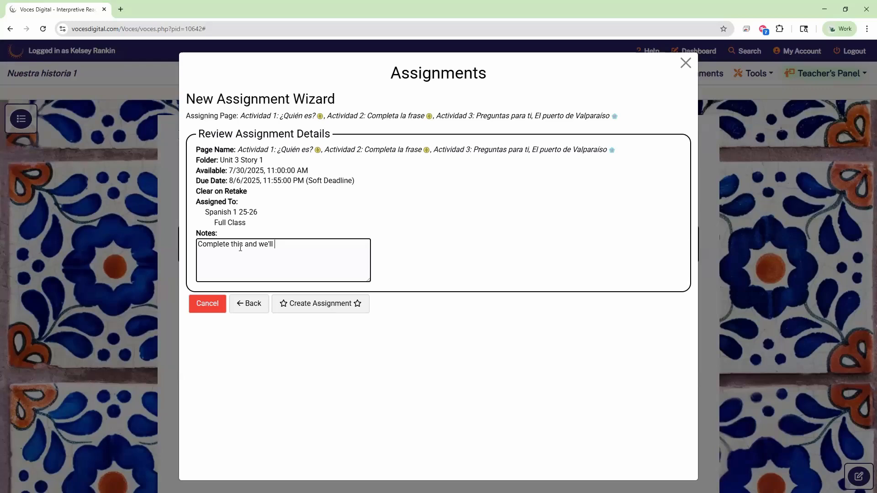
{"action": "type", "text": "go ove"}
{"action": "type", "text": "r n"}
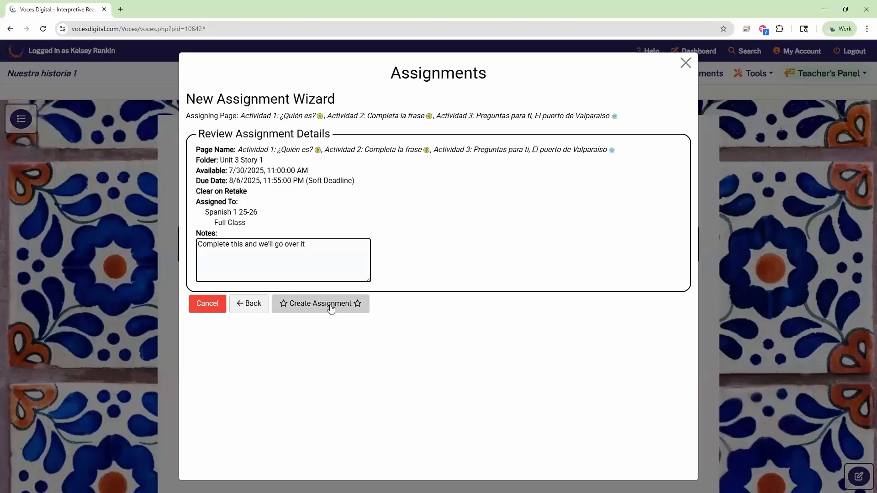
{"action": "left_click", "coordinate": [330, 304]}
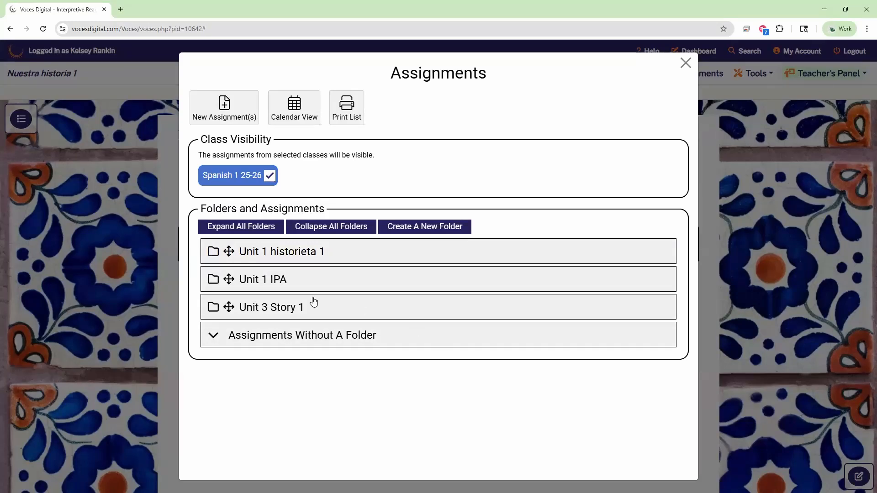
Step: Expand the Unit 3 Story 1 folder and open the Actividad 1: ¿Quién es? assignment for editing
{"action": "left_click", "coordinate": [261, 311]}
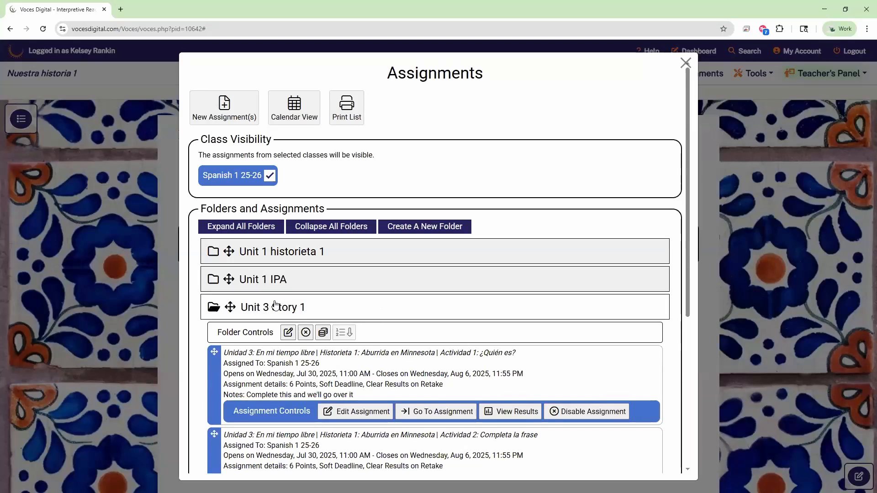
{"action": "scroll", "coordinate": [372, 306], "scroll_direction": "down", "scroll_amount": 3}
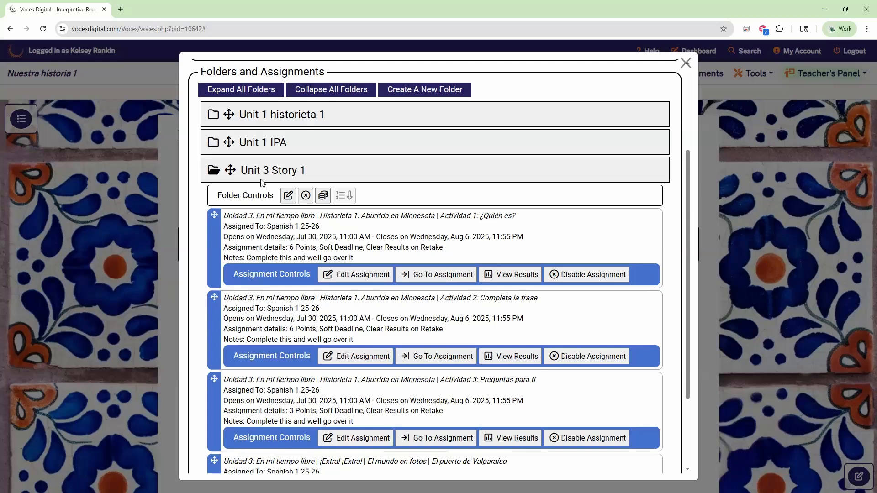
{"action": "left_click", "coordinate": [366, 276]}
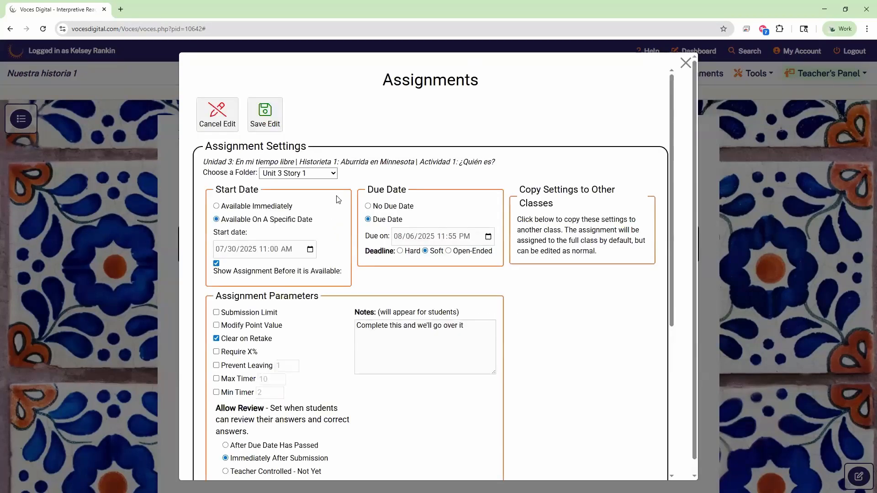
{"action": "scroll", "coordinate": [368, 155], "scroll_direction": "down", "scroll_amount": 2}
{"action": "scroll", "coordinate": [374, 146], "scroll_direction": "up", "scroll_amount": 2}
{"action": "scroll", "coordinate": [320, 128], "scroll_direction": "down", "scroll_amount": 2}
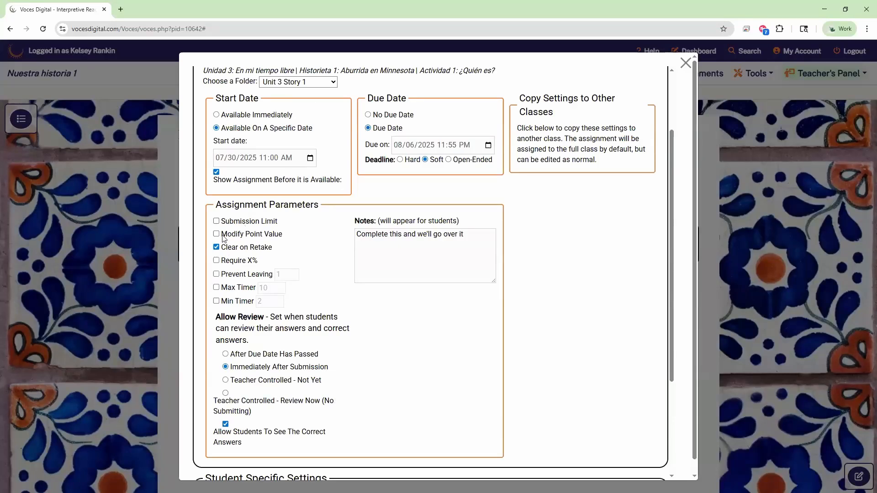
Step: Turn off Clear on Retake for the assignment and try the Submission Limit option, leaving it off
{"action": "left_click", "coordinate": [216, 247]}
{"action": "left_click", "coordinate": [216, 247]}
{"action": "left_click", "coordinate": [216, 247]}
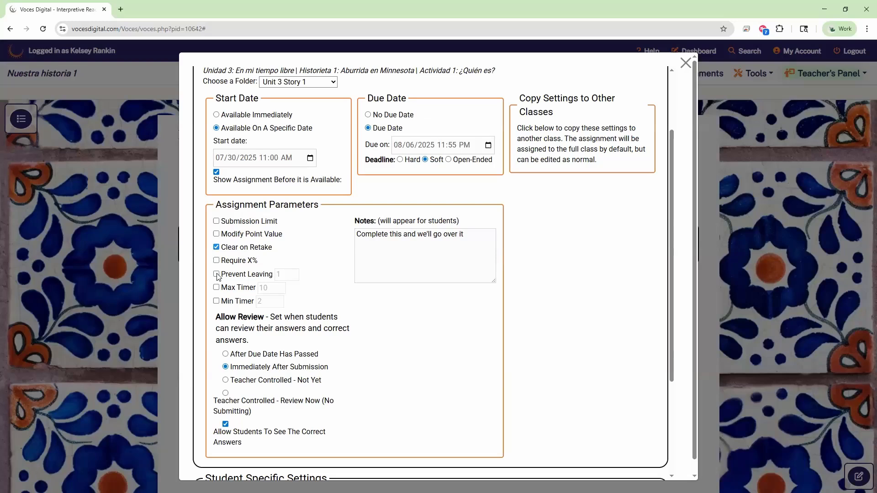
{"action": "left_click", "coordinate": [217, 222]}
{"action": "left_click", "coordinate": [217, 222]}
Step: Set Allow Review to Teacher Controlled - Review Now (No Submitting) and stop students from seeing the correct answers
{"action": "scroll", "coordinate": [297, 234], "scroll_direction": "down", "scroll_amount": 1}
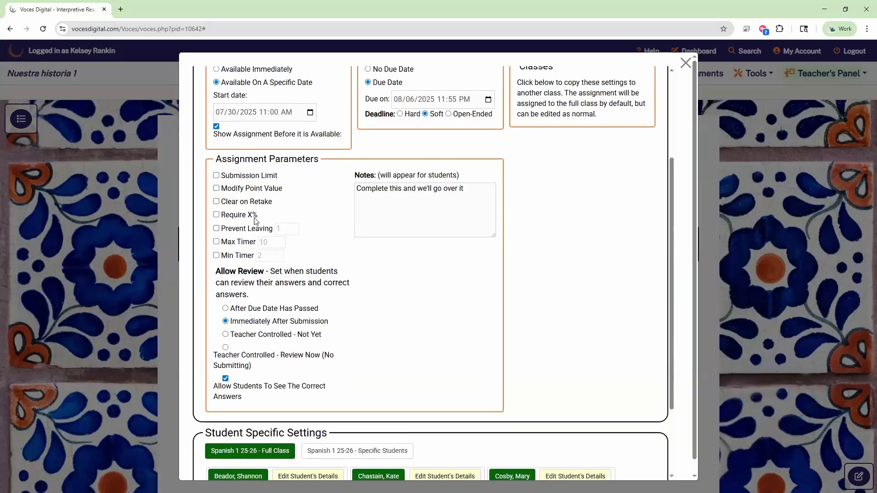
{"action": "scroll", "coordinate": [214, 224], "scroll_direction": "down", "scroll_amount": 1}
{"action": "left_click_drag", "start_coordinate": [214, 224], "coordinate": [366, 254]}
{"action": "left_click", "coordinate": [367, 253]}
{"action": "left_click", "coordinate": [226, 302]}
{"action": "left_click_drag", "start_coordinate": [237, 319], "coordinate": [277, 322]}
{"action": "left_click", "coordinate": [277, 322]}
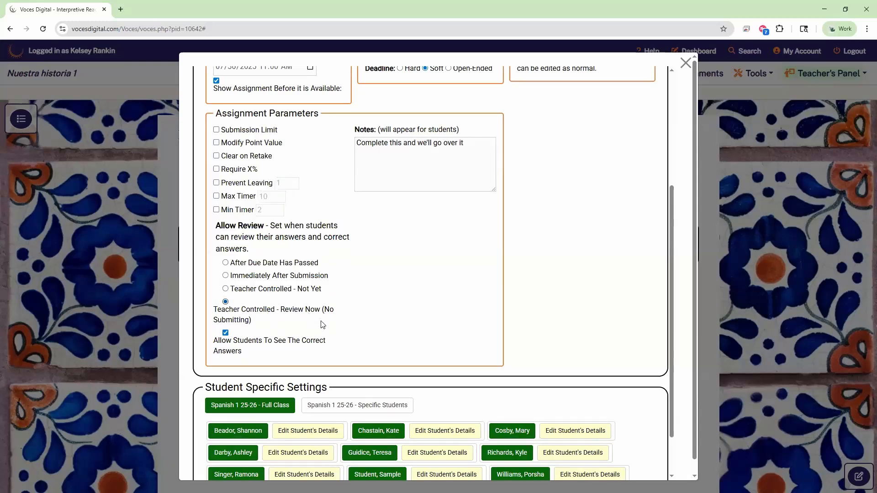
{"action": "left_click", "coordinate": [225, 333]}
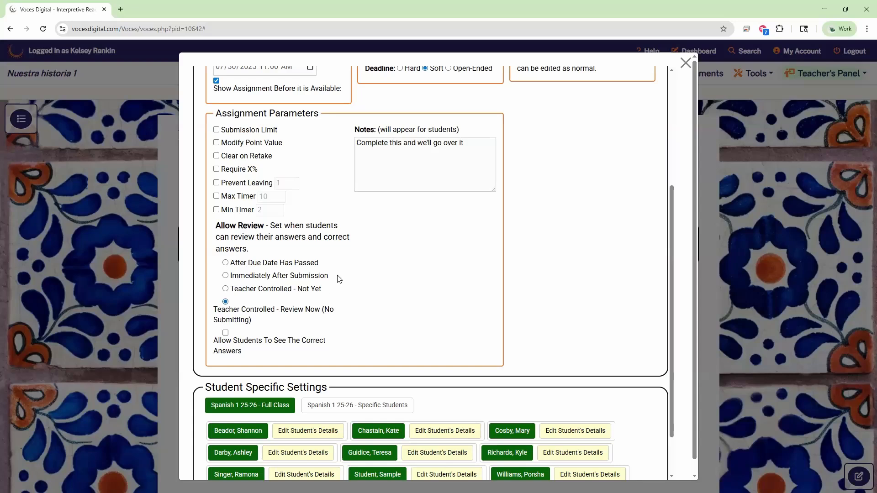
{"action": "scroll", "coordinate": [337, 279], "scroll_direction": "down", "scroll_amount": 2}
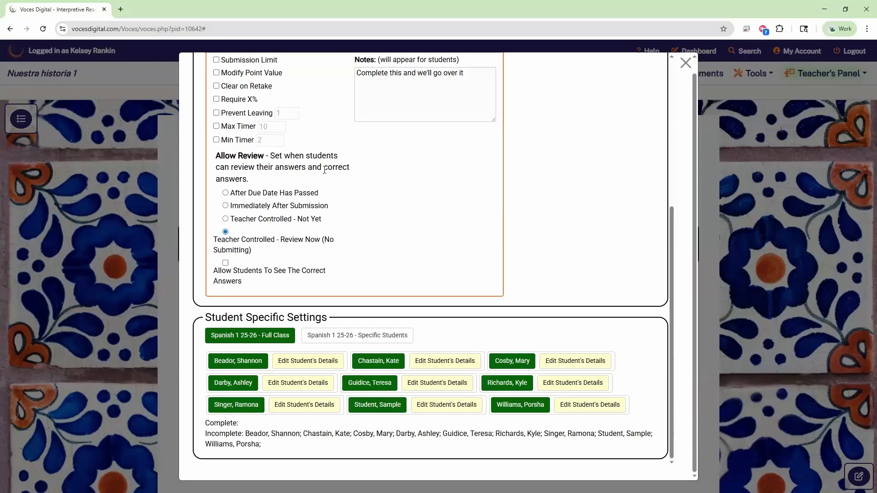
Step: Apply the Timed detail with its timer left off for the fourth listed student and save the assignment edit
{"action": "left_click", "coordinate": [249, 388]}
{"action": "left_click", "coordinate": [311, 388]}
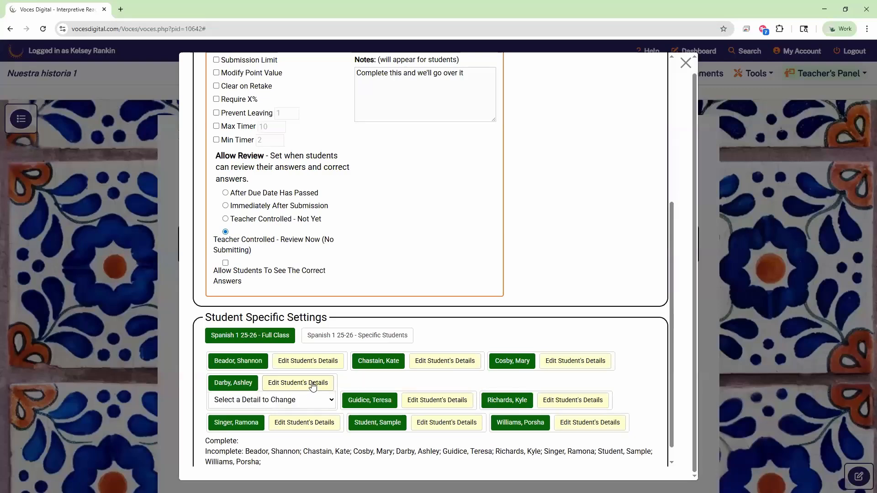
{"action": "left_click", "coordinate": [265, 404]}
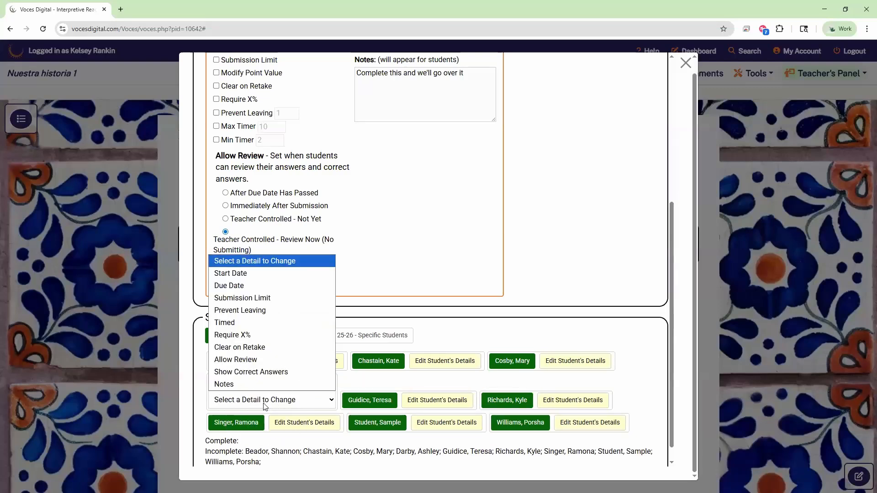
{"action": "left_click", "coordinate": [238, 322]}
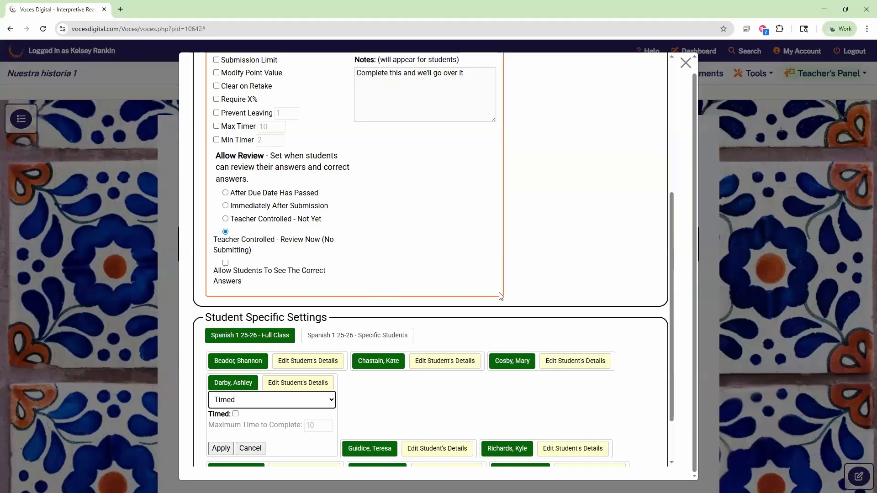
{"action": "scroll", "coordinate": [499, 296], "scroll_direction": "down", "scroll_amount": 2}
{"action": "left_click", "coordinate": [528, 341]}
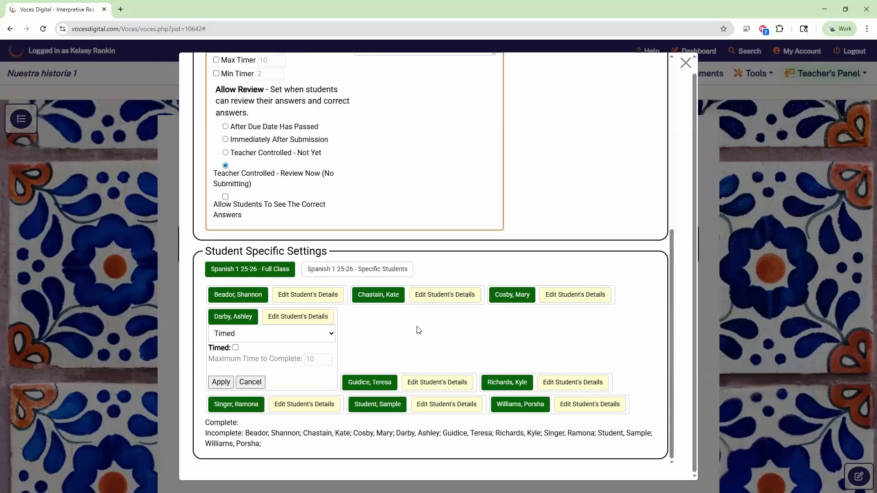
{"action": "left_click", "coordinate": [229, 385]}
{"action": "scroll", "coordinate": [595, 278], "scroll_direction": "up", "scroll_amount": 7}
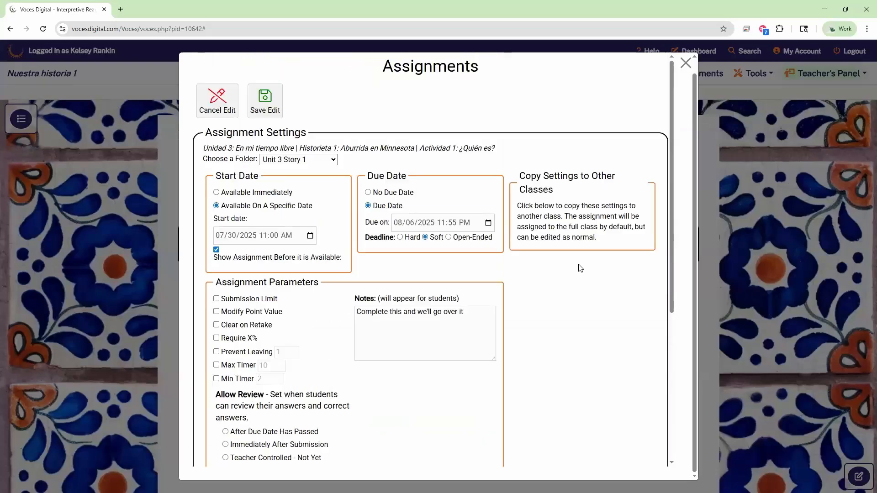
{"action": "left_click", "coordinate": [267, 111]}
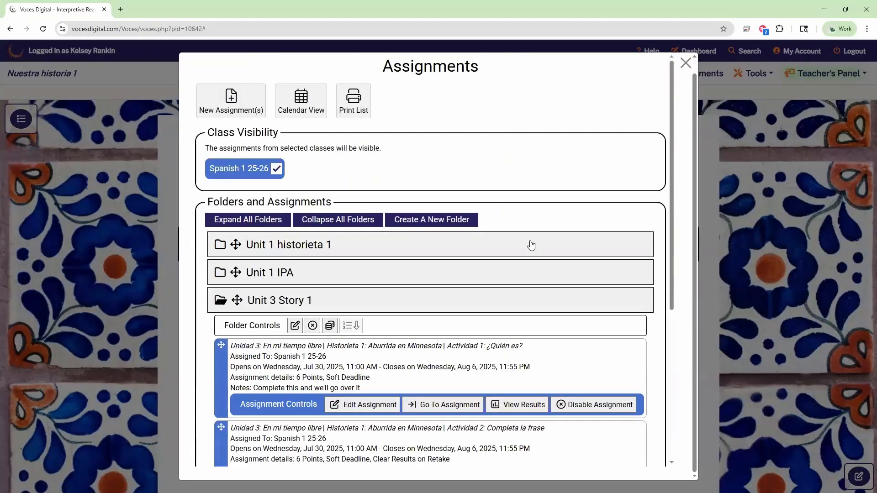
Step: Collapse the Unit 3 Story 1 folder, expand Unit 1 historieta 1, and view the results of Actividad 3: Escucha y empareja
{"action": "scroll", "coordinate": [349, 331], "scroll_direction": "down", "scroll_amount": 2}
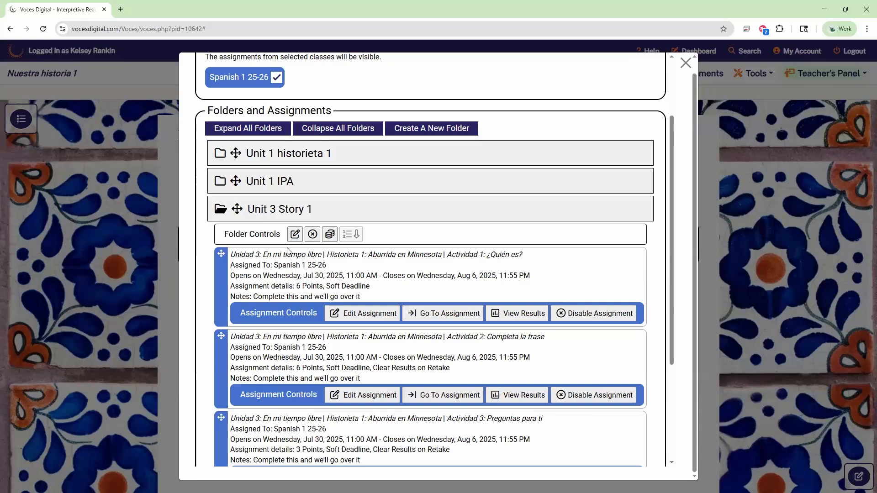
{"action": "left_click", "coordinate": [278, 215]}
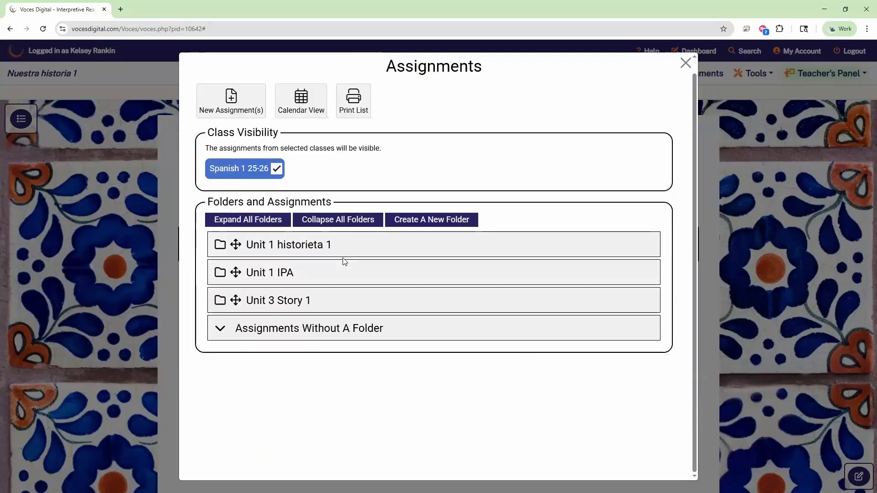
{"action": "left_click", "coordinate": [273, 251]}
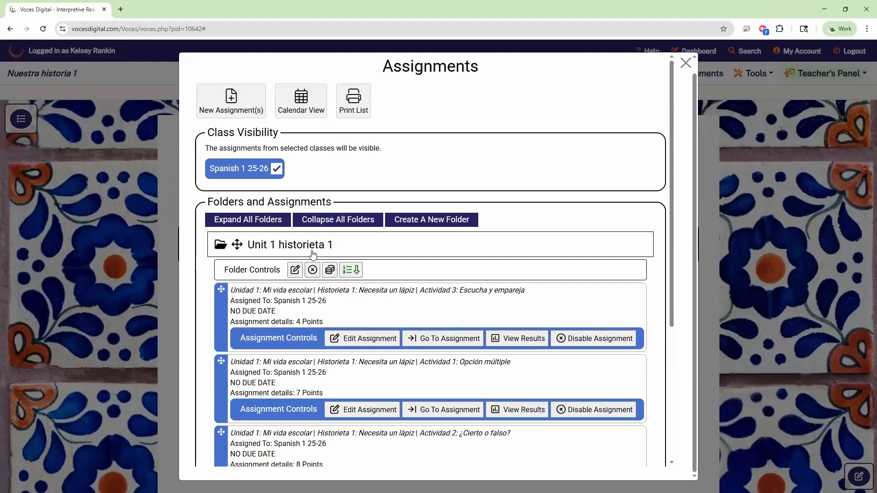
{"action": "left_click", "coordinate": [513, 343]}
{"action": "scroll", "coordinate": [211, 328], "scroll_direction": "down", "scroll_amount": 1}
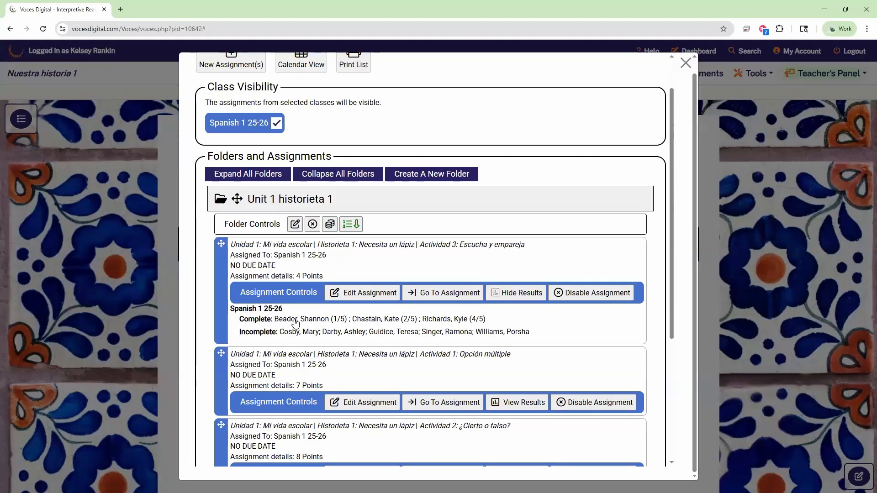
Step: Give the first completed student a soft due date of 07/30/2025 10:41 AM, reset their activity result, and save
{"action": "left_click", "coordinate": [323, 323]}
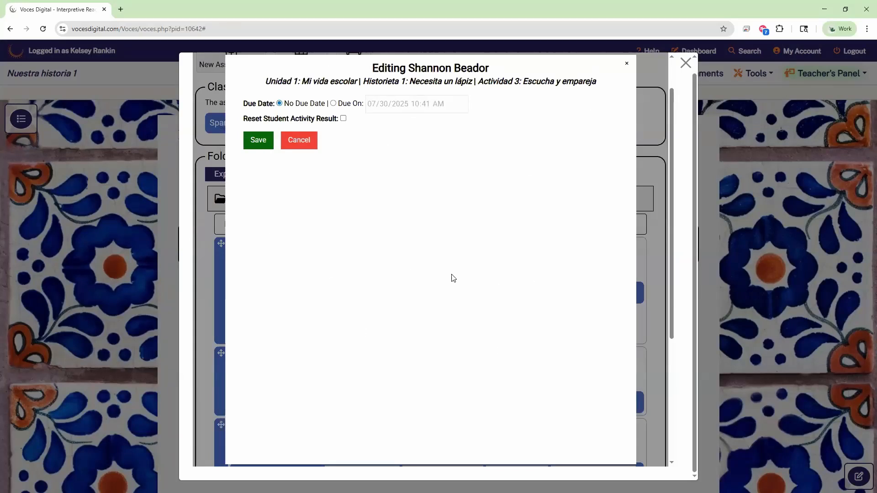
{"action": "left_click", "coordinate": [333, 104]}
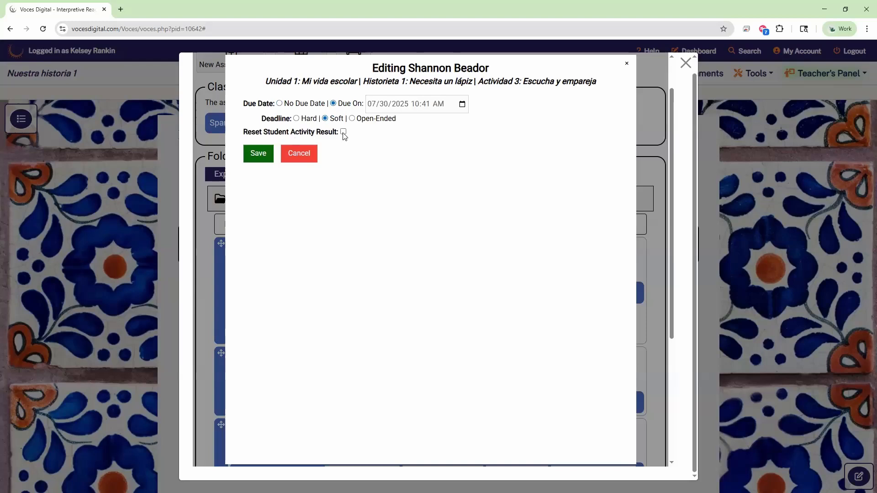
{"action": "left_click", "coordinate": [343, 132]}
{"action": "left_click_drag", "start_coordinate": [244, 132], "coordinate": [355, 140]}
{"action": "left_click", "coordinate": [386, 180]}
{"action": "left_click_drag", "start_coordinate": [248, 131], "coordinate": [325, 134]}
{"action": "left_click", "coordinate": [331, 143]}
{"action": "left_click", "coordinate": [260, 152]}
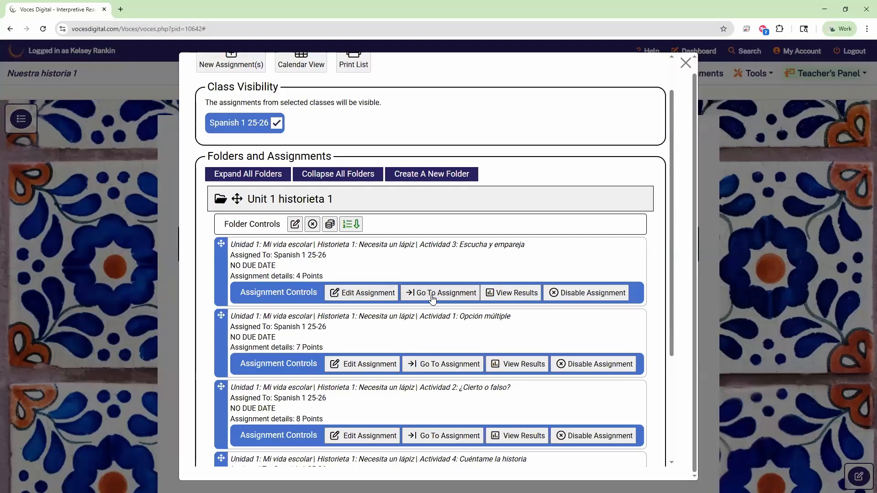
Step: View the Actividad 3 results again and check an incomplete student's editing options without saving
{"action": "left_click", "coordinate": [503, 295]}
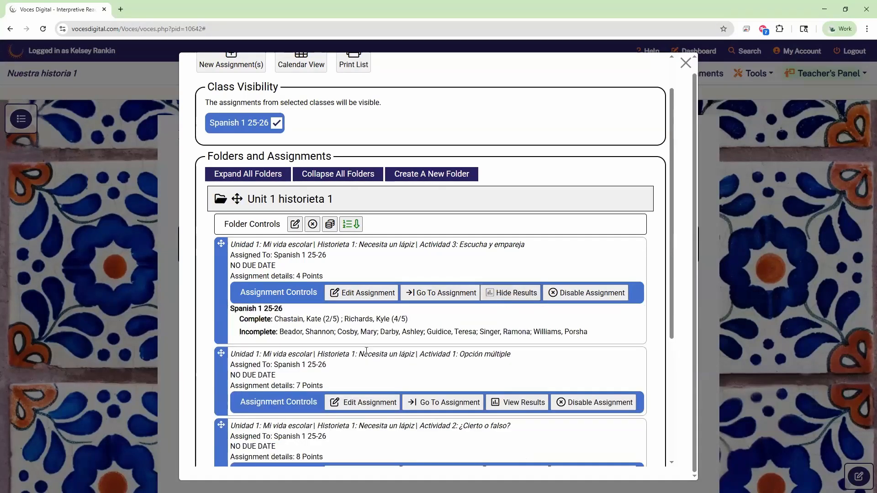
{"action": "left_click", "coordinate": [390, 335]}
{"action": "scroll", "coordinate": [437, 87], "scroll_direction": "down", "scroll_amount": 1}
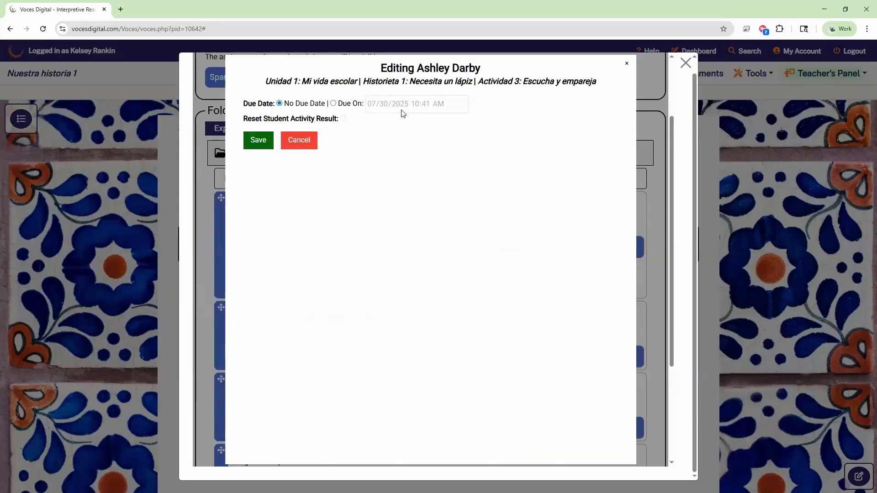
{"action": "left_click", "coordinate": [314, 142]}
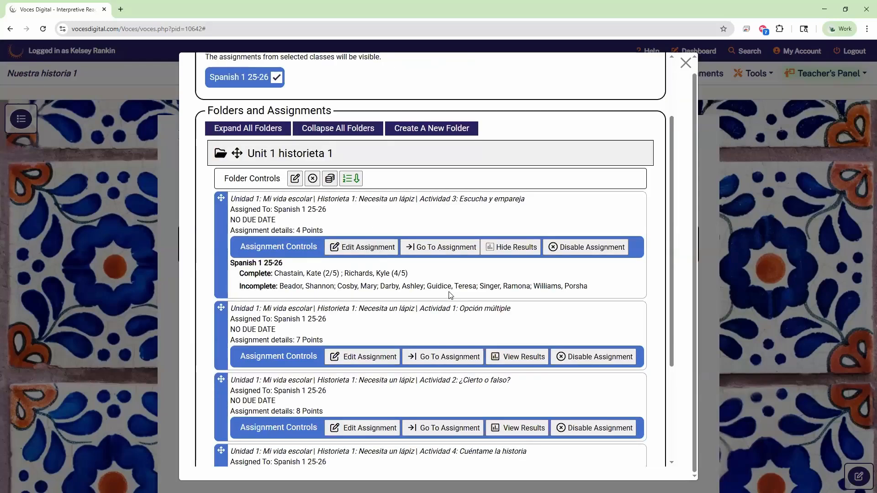
Step: Try switching another incomplete student to a specific due date, cancel the edit, and collapse the Unit 1 historieta 1 folder
{"action": "left_click", "coordinate": [515, 291]}
{"action": "left_click", "coordinate": [333, 103]}
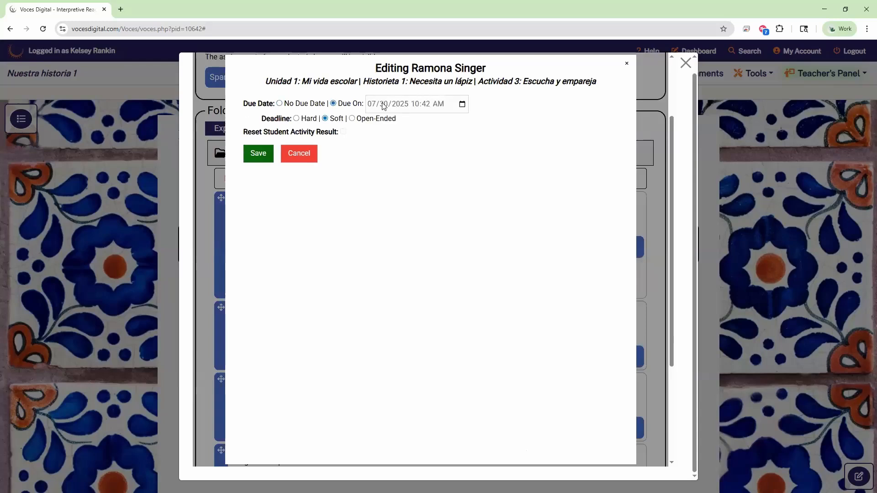
{"action": "left_click_drag", "start_coordinate": [242, 133], "coordinate": [370, 138]}
{"action": "left_click", "coordinate": [344, 137]}
{"action": "left_click", "coordinate": [301, 154]}
{"action": "scroll", "coordinate": [501, 299], "scroll_direction": "down", "scroll_amount": 3}
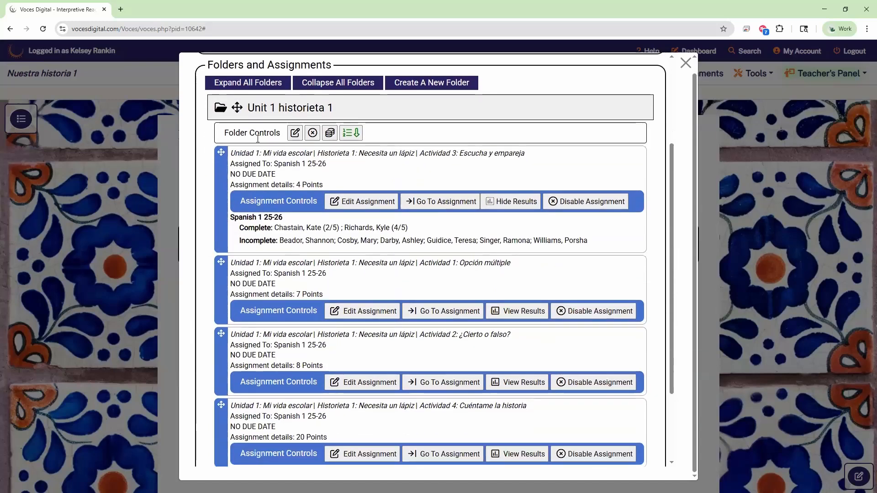
{"action": "left_click", "coordinate": [269, 110]}
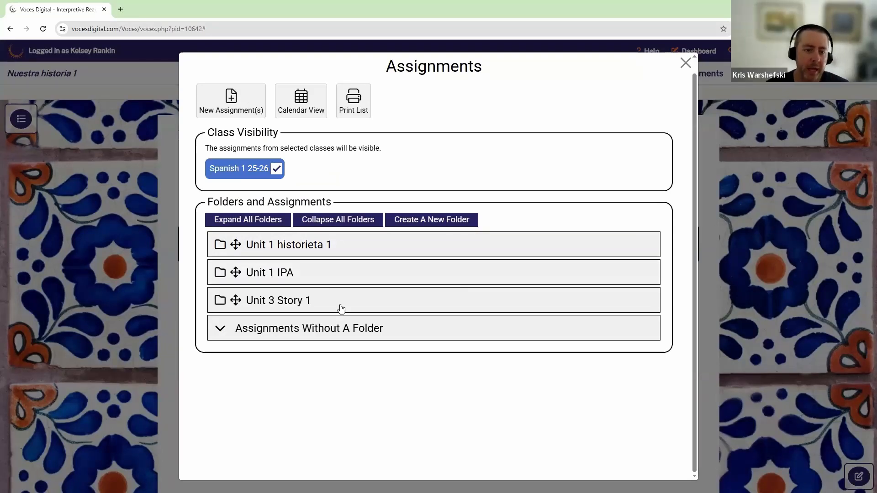
Step: Expand the Unit 1 historieta 1 folder and open all of its assignments for bulk editing
{"action": "left_click", "coordinate": [316, 252]}
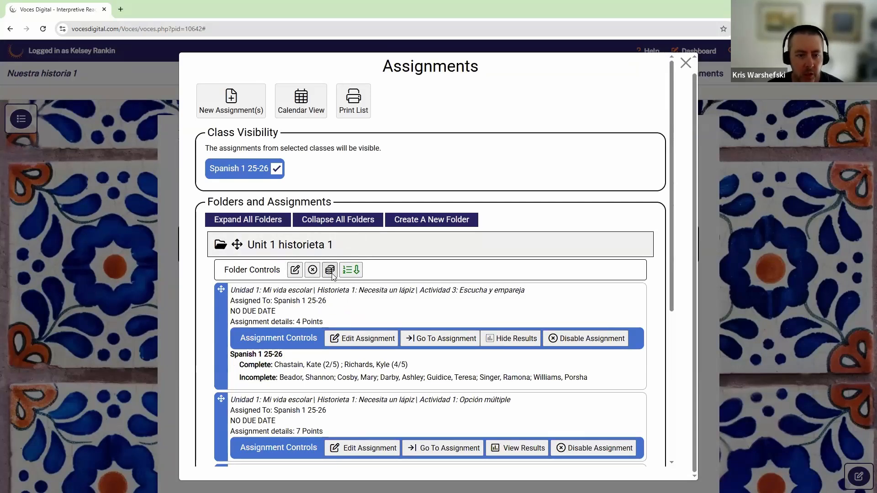
{"action": "left_click", "coordinate": [330, 270]}
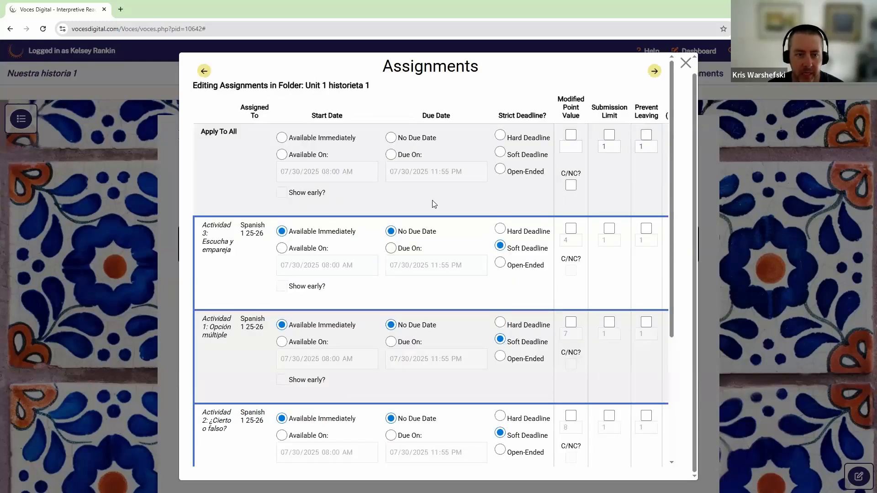
{"action": "left_click", "coordinate": [686, 64]}
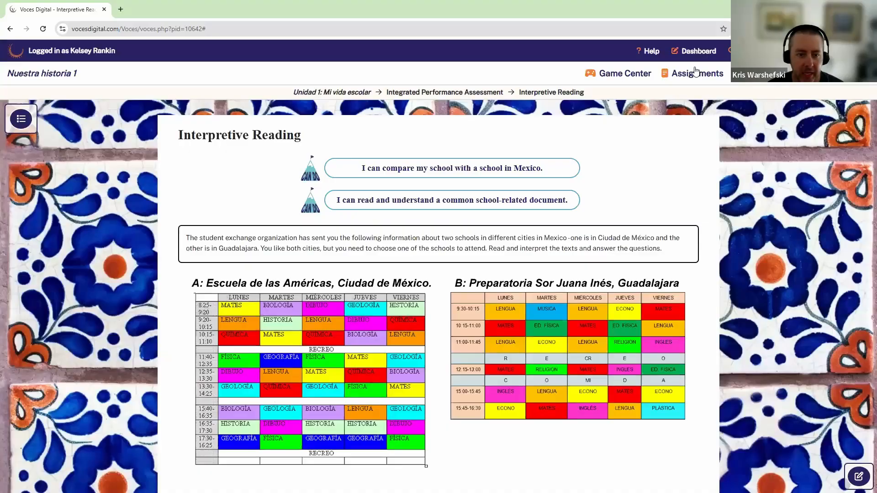
{"action": "left_click", "coordinate": [695, 72]}
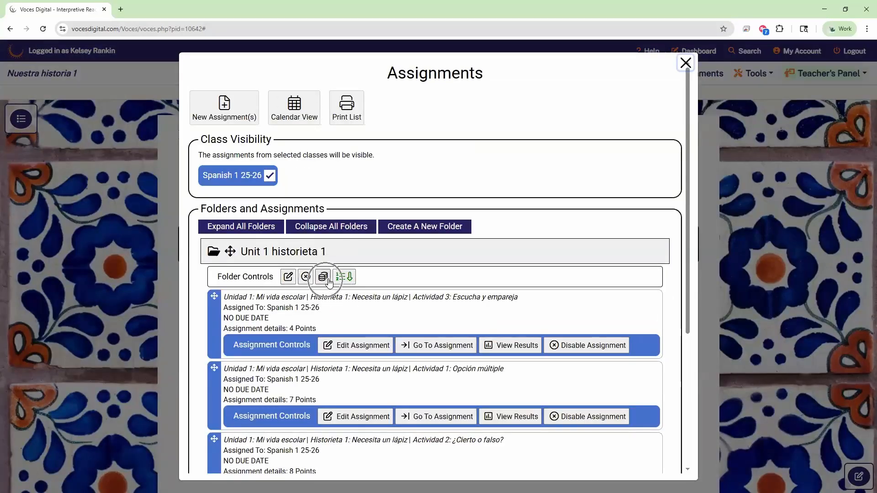
{"action": "left_click", "coordinate": [324, 281]}
{"action": "left_click", "coordinate": [323, 281]}
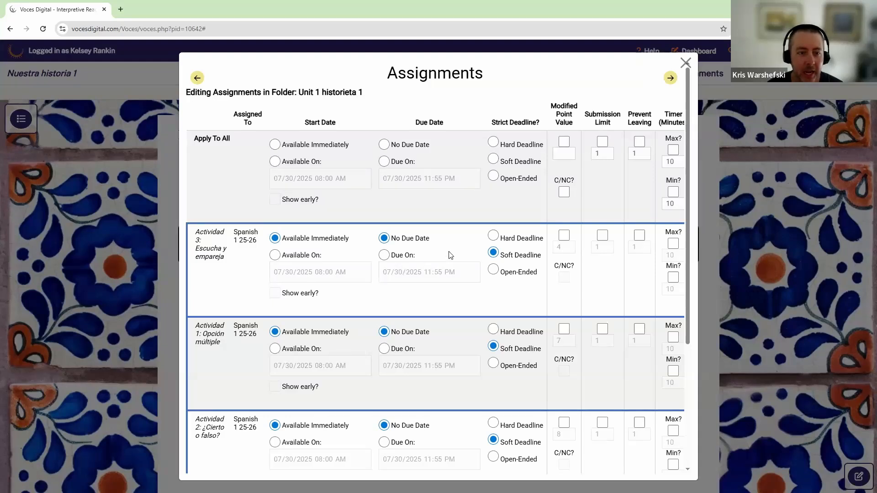
Step: Use Apply To All to make the folder's assignments available immediately and due on 07/31/2025 at 11:55 PM
{"action": "left_click_drag", "start_coordinate": [195, 138], "coordinate": [242, 141]}
{"action": "left_click", "coordinate": [220, 140]}
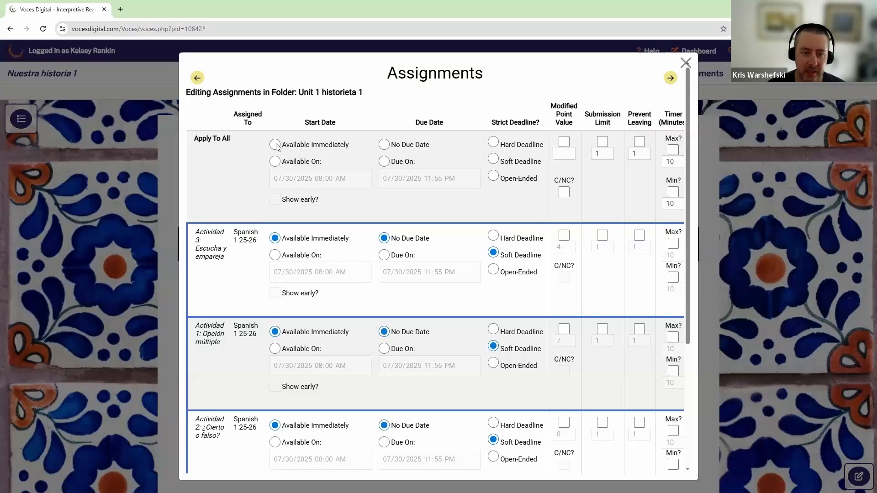
{"action": "left_click_drag", "start_coordinate": [195, 141], "coordinate": [234, 147]}
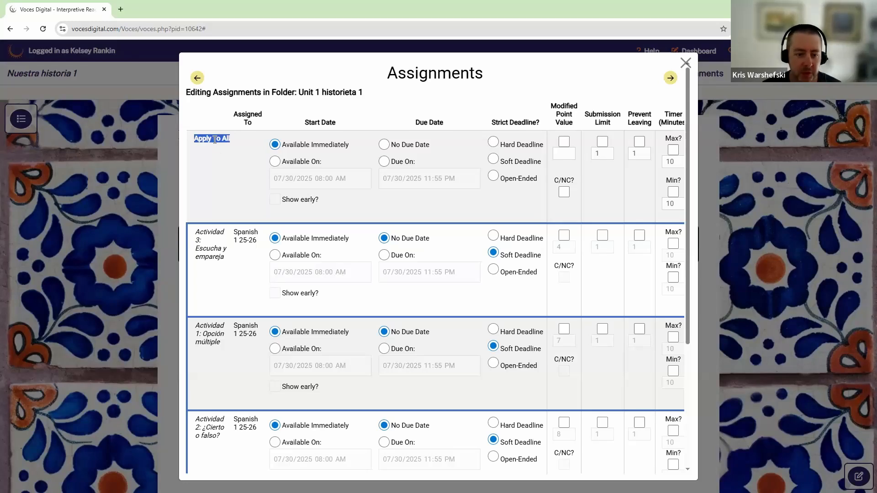
{"action": "left_click", "coordinate": [384, 162]}
{"action": "left_click", "coordinate": [401, 182]}
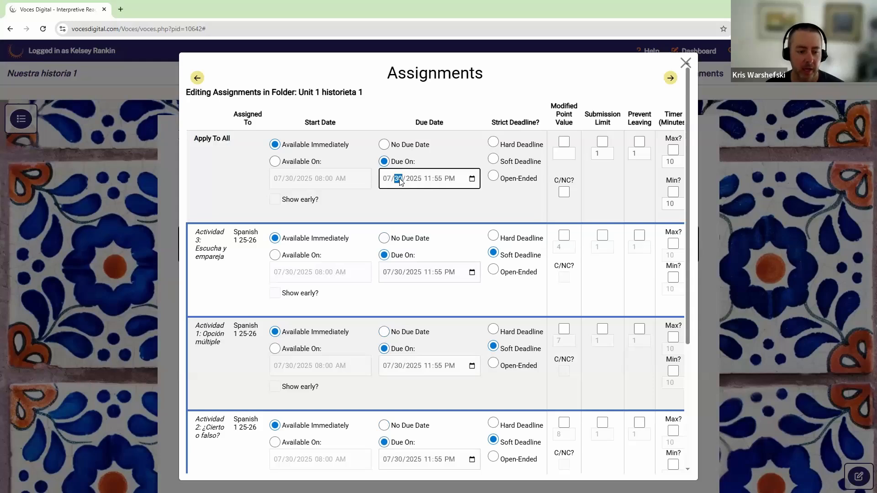
{"action": "left_click", "coordinate": [472, 179]}
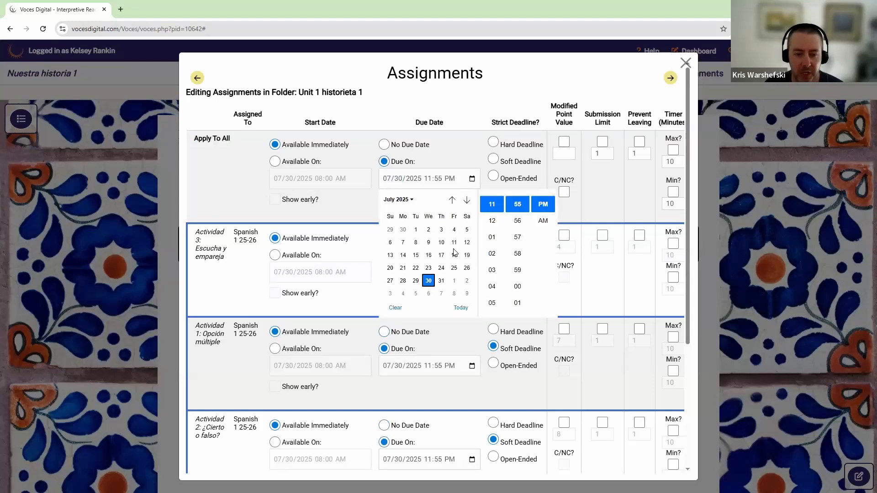
{"action": "left_click", "coordinate": [442, 280]}
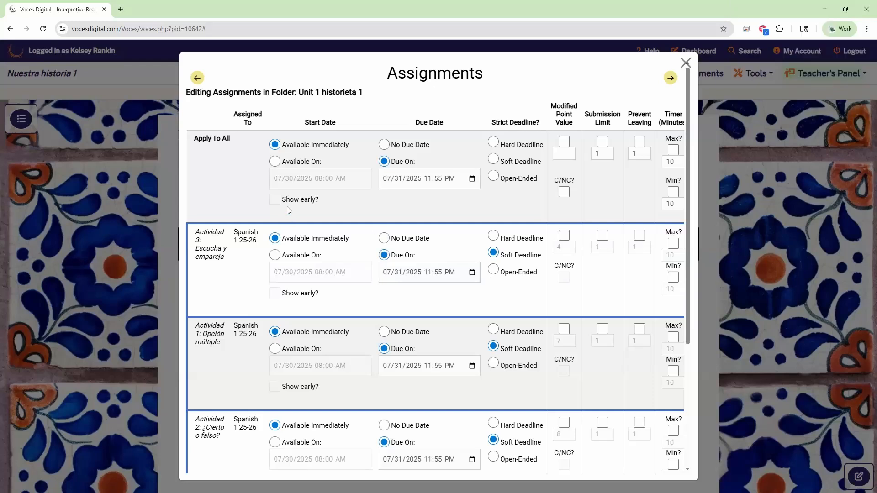
Step: Turn on Show Correct Answers for Actividad 4: Cuéntame la historia and Actividad 2: ¿Cierto o falso?
{"action": "scroll", "coordinate": [197, 92], "scroll_direction": "down", "scroll_amount": 1}
{"action": "left_click_drag", "start_coordinate": [193, 90], "coordinate": [255, 95]}
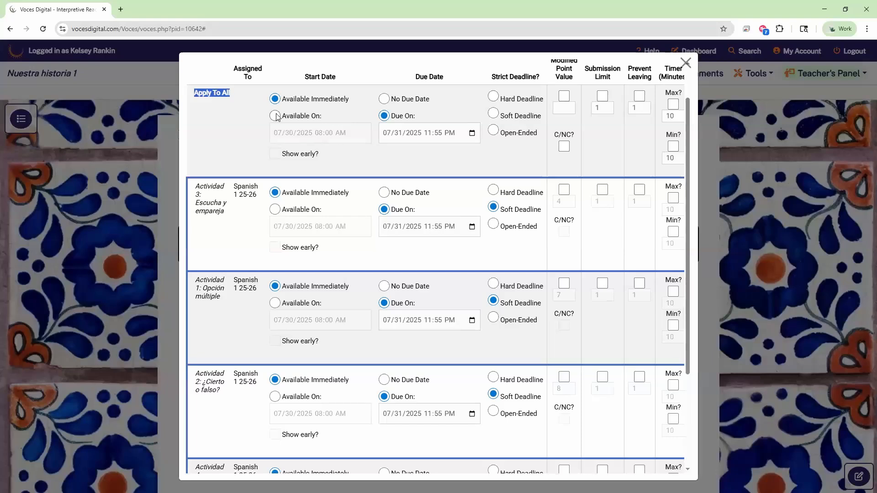
{"action": "left_click", "coordinate": [212, 242]}
{"action": "scroll", "coordinate": [227, 302], "scroll_direction": "down", "scroll_amount": 3}
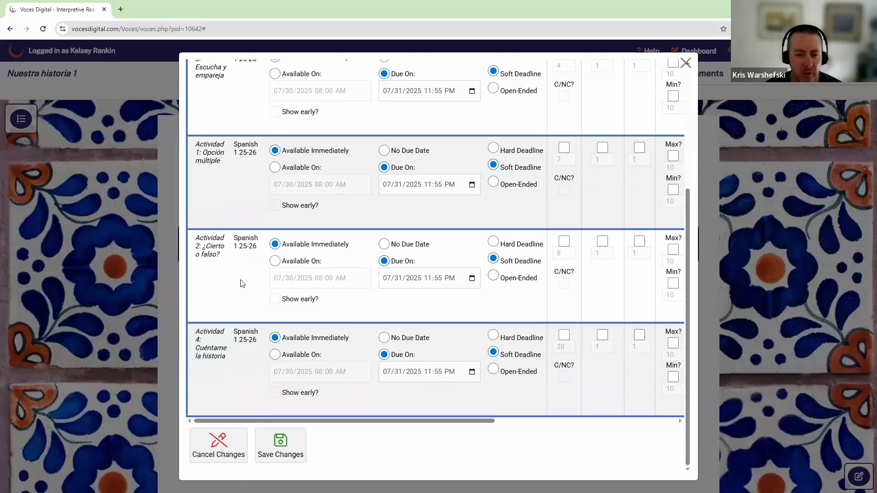
{"action": "left_click_drag", "start_coordinate": [233, 421], "coordinate": [465, 423]}
{"action": "left_click", "coordinate": [496, 403]}
{"action": "left_click", "coordinate": [495, 309]}
Step: Review the remaining bulk-edit columns, from Strict Deadline to Record Timer, and close the assignments window without saving
{"action": "left_click_drag", "start_coordinate": [470, 421], "coordinate": [279, 421]}
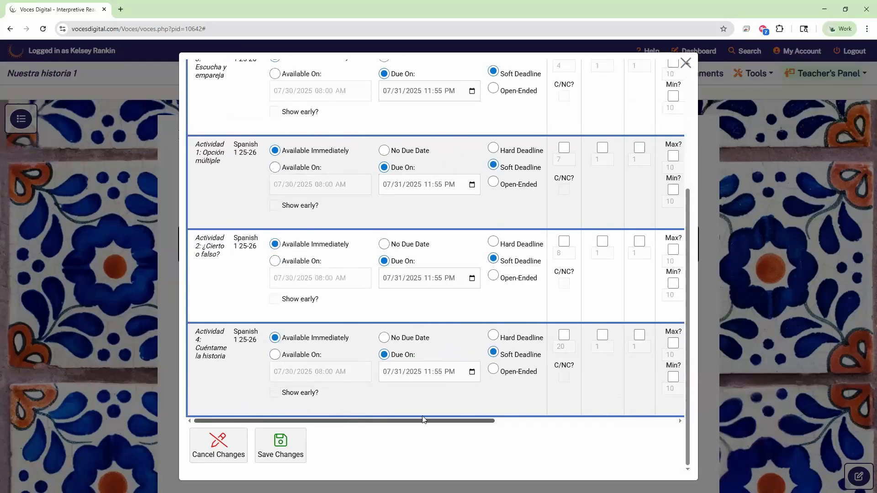
{"action": "left_click_drag", "start_coordinate": [424, 420], "coordinate": [617, 428]}
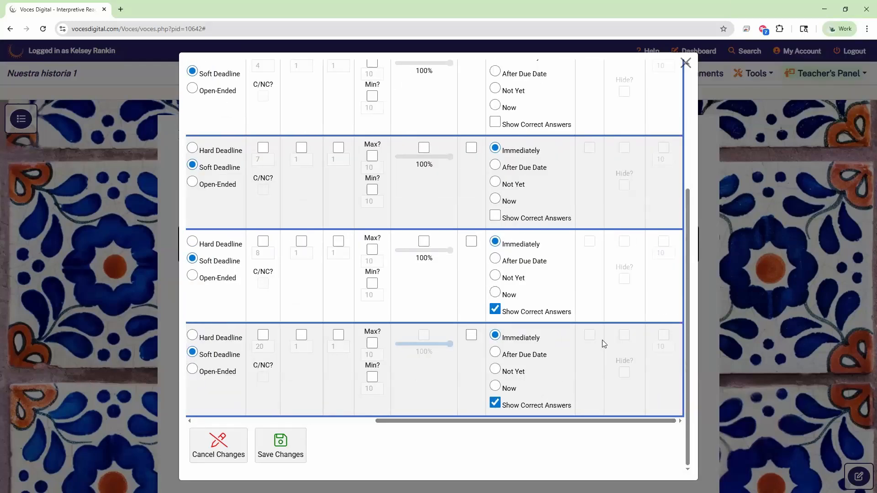
{"action": "scroll", "coordinate": [602, 340], "scroll_direction": "up", "scroll_amount": 4}
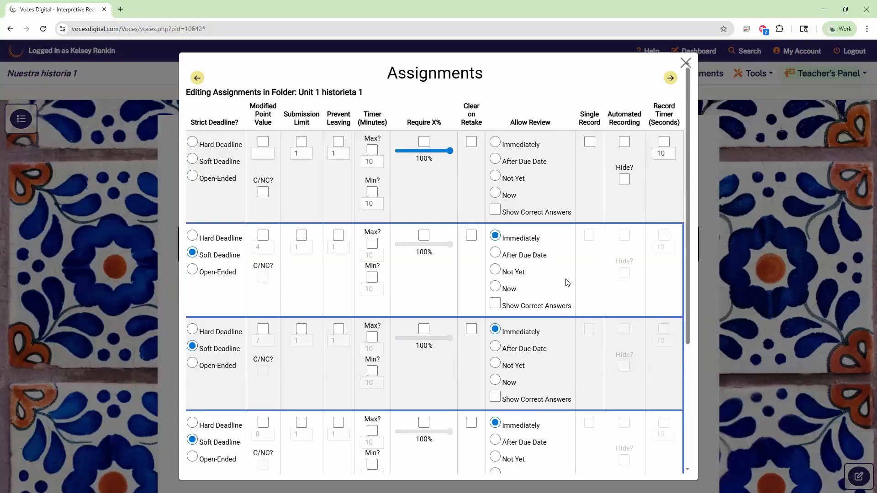
{"action": "left_click", "coordinate": [686, 63]}
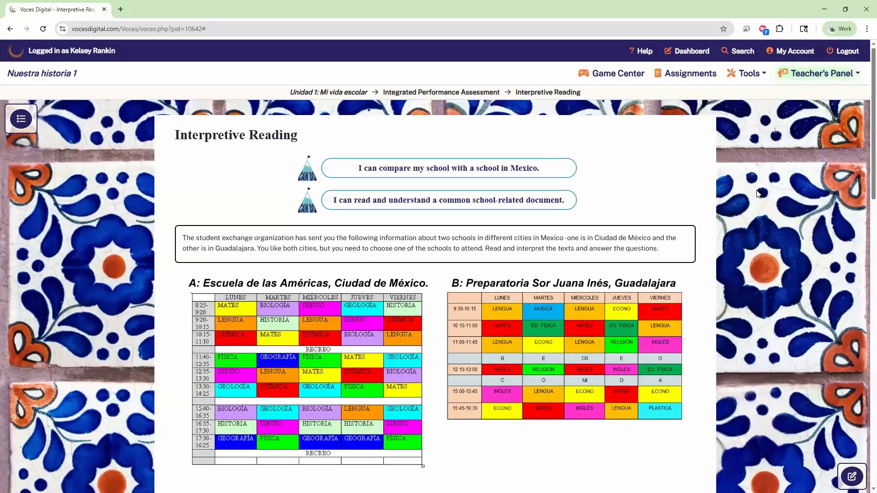
Step: Open the teacher grading area, look through its sections, and expand Spanish 1 25-26 in the Requires Grading list
{"action": "left_click", "coordinate": [797, 78]}
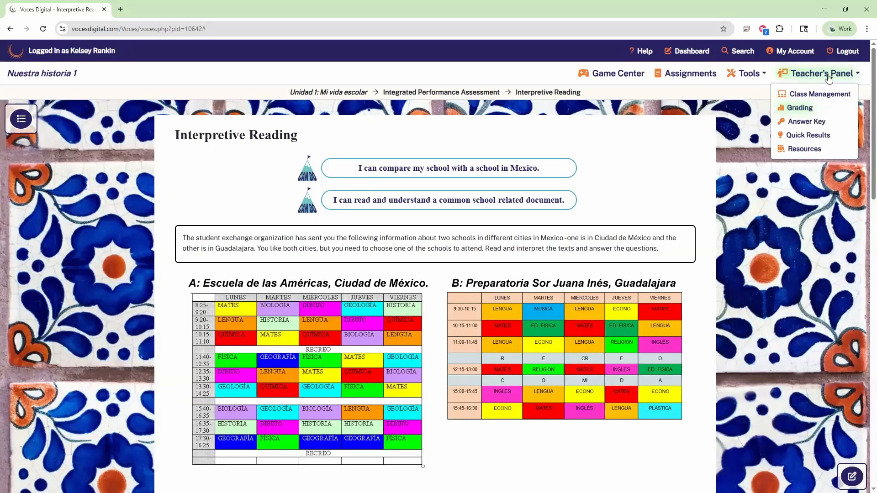
{"action": "left_click", "coordinate": [824, 110]}
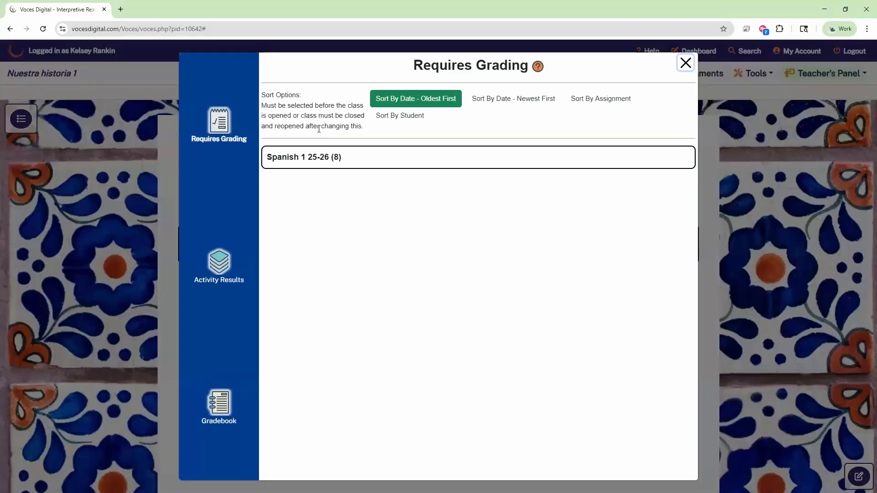
{"action": "left_click", "coordinate": [219, 122]}
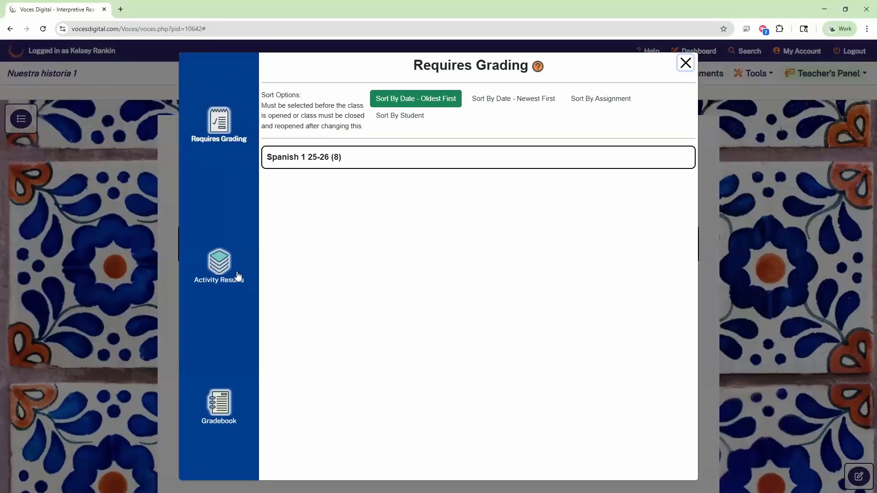
{"action": "left_click", "coordinate": [223, 270]}
{"action": "left_click", "coordinate": [215, 405]}
{"action": "left_click", "coordinate": [223, 122]}
{"action": "left_click", "coordinate": [279, 162]}
{"action": "left_click", "coordinate": [336, 163]}
{"action": "left_click", "coordinate": [320, 161]}
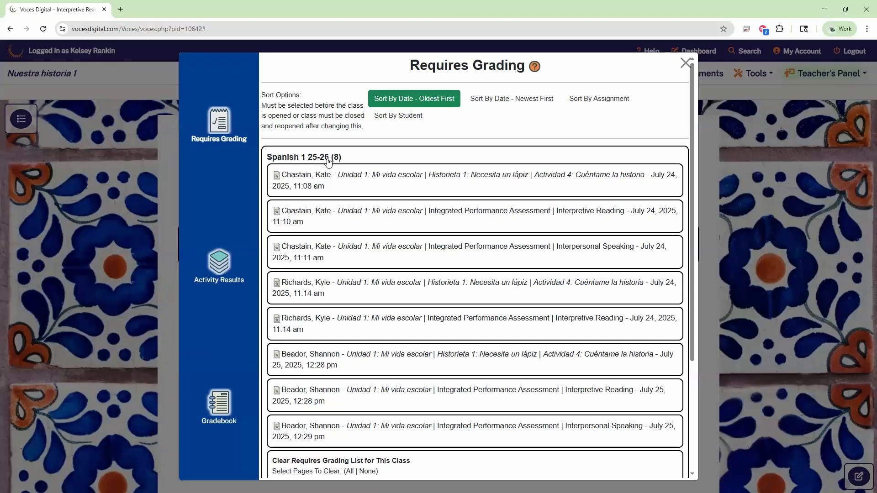
{"action": "scroll", "coordinate": [359, 204], "scroll_direction": "down", "scroll_amount": 3}
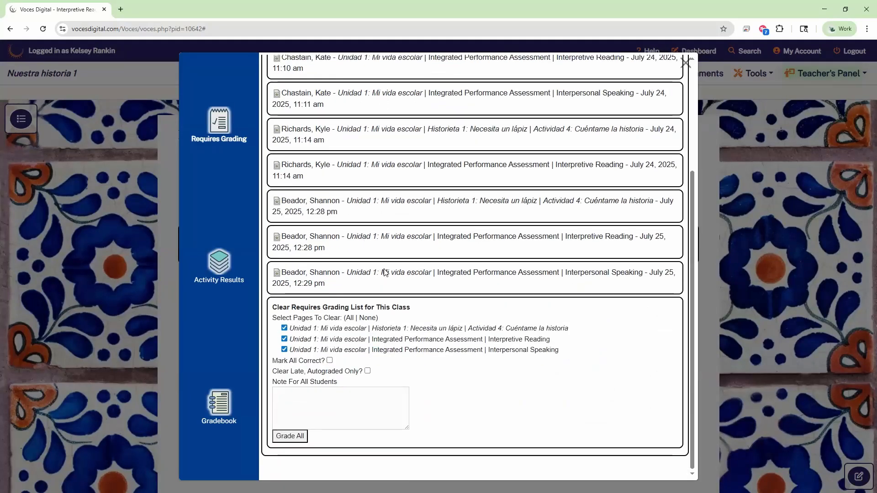
{"action": "scroll", "coordinate": [385, 273], "scroll_direction": "up", "scroll_amount": 3}
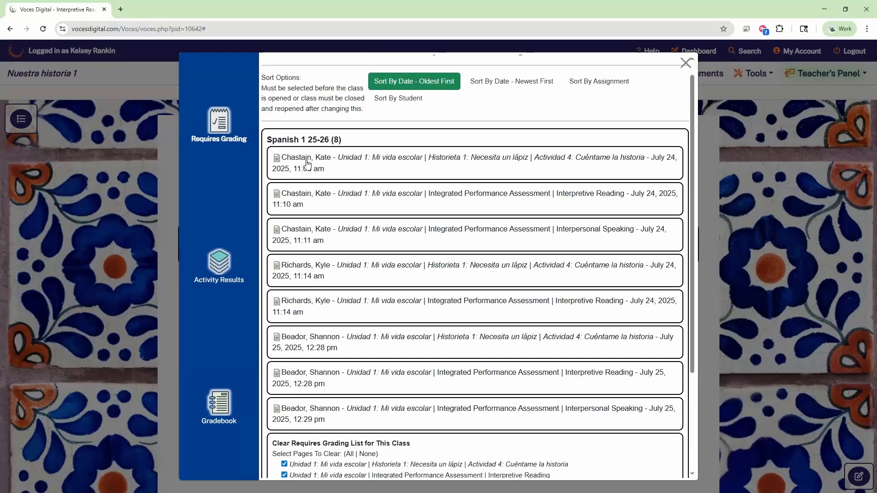
Step: Score the first student's Actividad 4: Cuéntame la historia submission on the rubric with 4, 3, 4, 3 and 4, in row order
{"action": "left_click", "coordinate": [372, 163]}
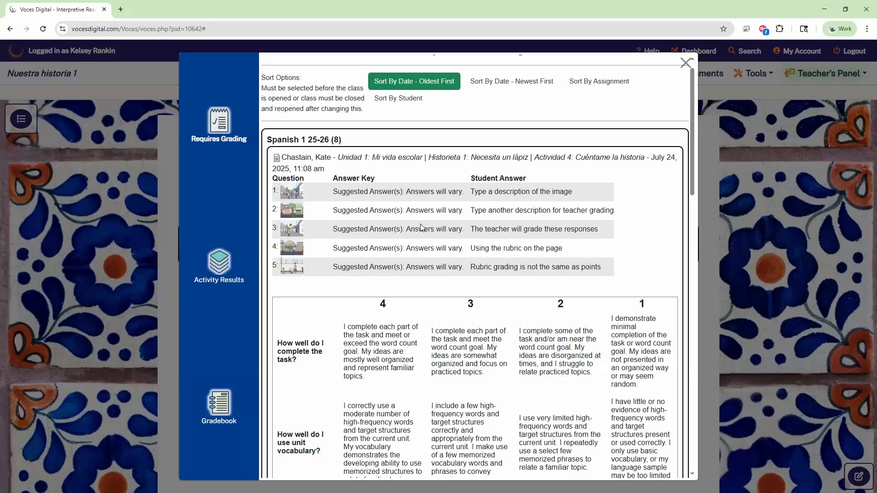
{"action": "scroll", "coordinate": [421, 228], "scroll_direction": "down", "scroll_amount": 2}
{"action": "left_click", "coordinate": [395, 249]}
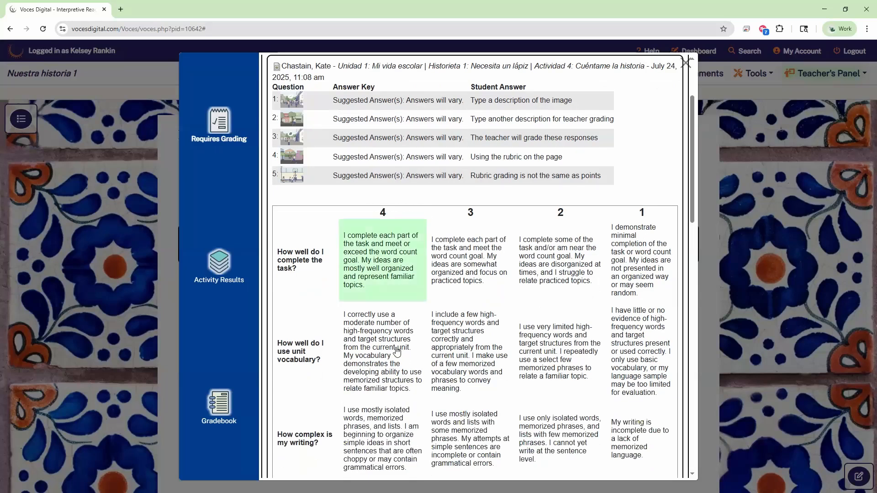
{"action": "left_click", "coordinate": [478, 335]}
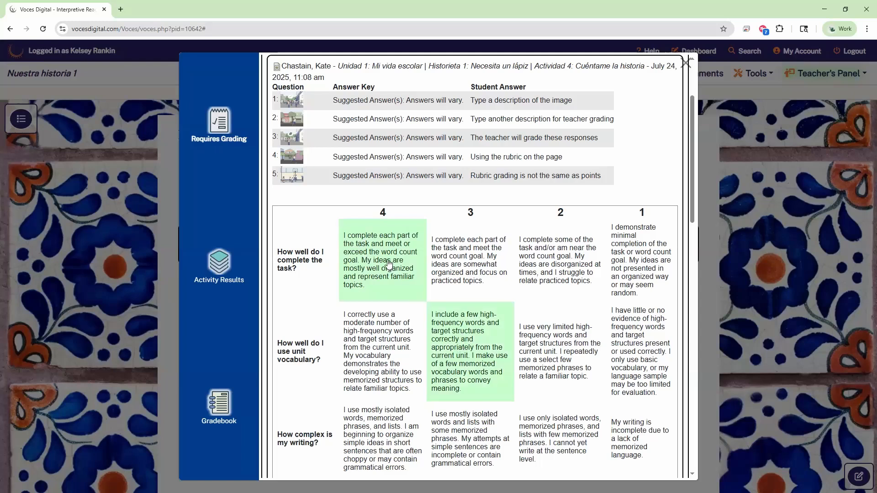
{"action": "scroll", "coordinate": [414, 248], "scroll_direction": "down", "scroll_amount": 2}
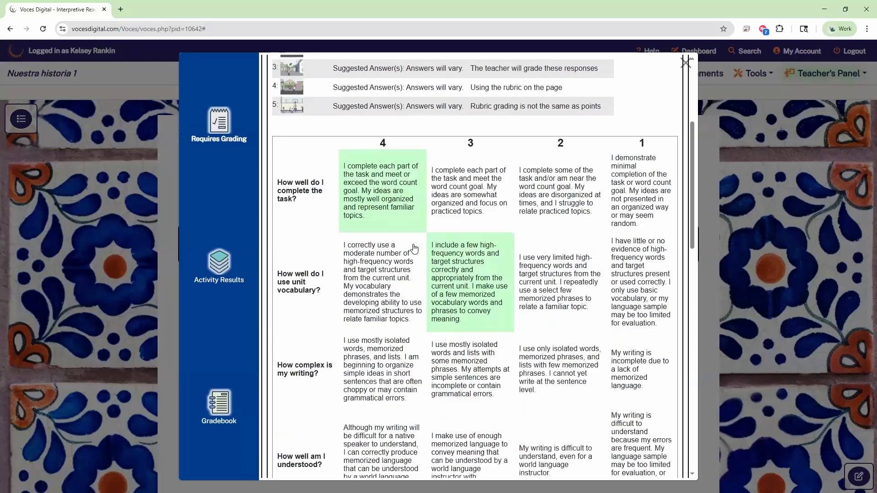
{"action": "scroll", "coordinate": [414, 248], "scroll_direction": "down", "scroll_amount": 2}
{"action": "left_click", "coordinate": [414, 248]}
{"action": "left_click", "coordinate": [452, 339]}
{"action": "left_click", "coordinate": [388, 425]}
{"action": "scroll", "coordinate": [414, 360], "scroll_direction": "down", "scroll_amount": 1}
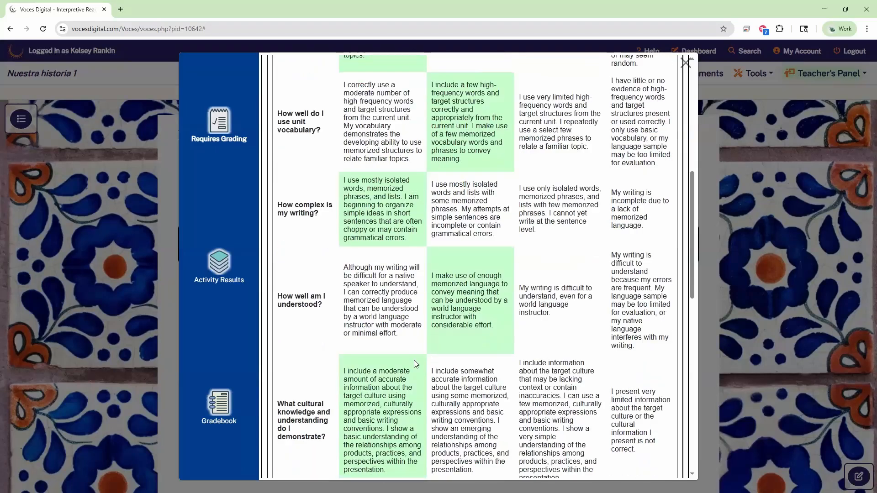
{"action": "scroll", "coordinate": [414, 360], "scroll_direction": "down", "scroll_amount": 3}
{"action": "left_click_drag", "start_coordinate": [404, 361], "coordinate": [341, 356]}
{"action": "left_click", "coordinate": [399, 362]}
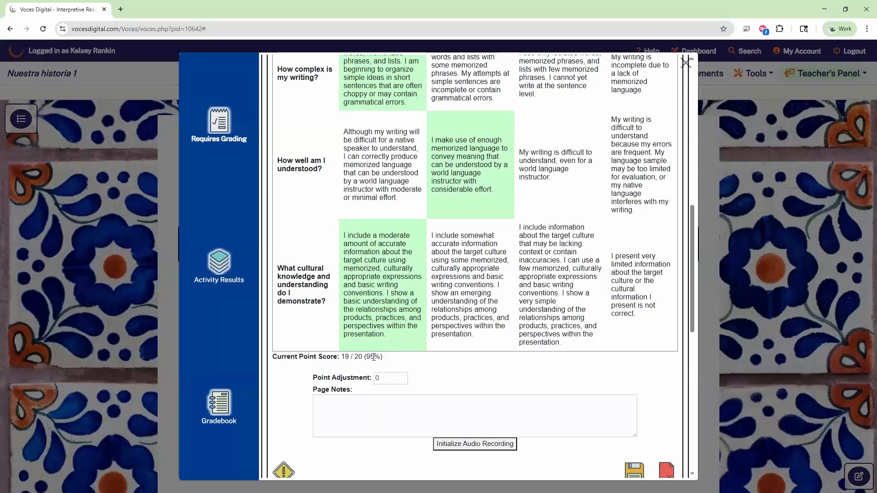
Step: Try point adjustments of -1 and 5 on the rubric score, increase the value stepwise, and clear the adjustment
{"action": "left_click", "coordinate": [391, 380]}
{"action": "type", "text": "-1"}
{"action": "key", "text": "BackSpace"}
{"action": "key", "text": "BackSpace"}
{"action": "type", "text": "5"}
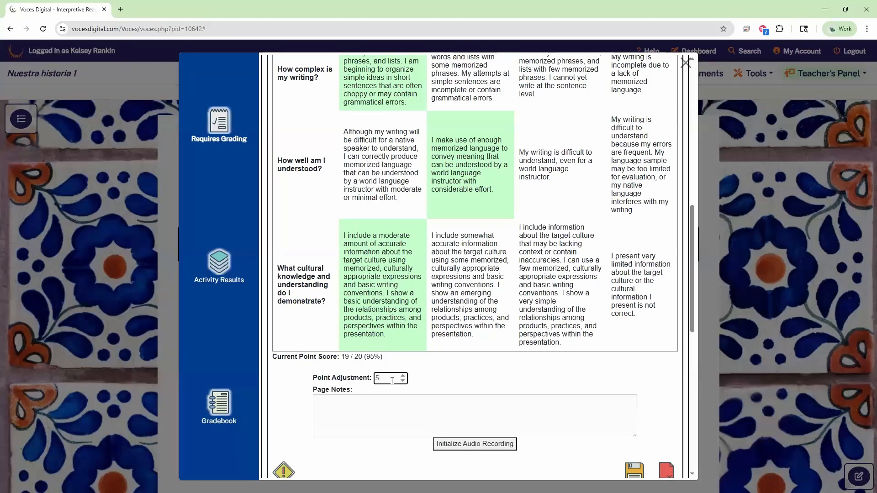
{"action": "left_click", "coordinate": [403, 376]}
{"action": "left_click", "coordinate": [404, 376]}
{"action": "left_click", "coordinate": [403, 377]}
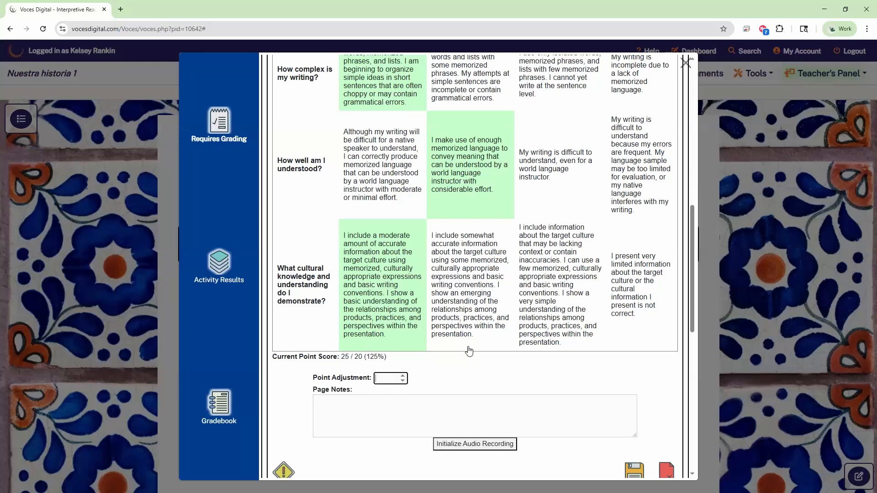
Step: Add the page note "Great job!" to the Actividad 4 submission
{"action": "scroll", "coordinate": [466, 347], "scroll_direction": "down", "scroll_amount": 2}
{"action": "left_click", "coordinate": [371, 314]}
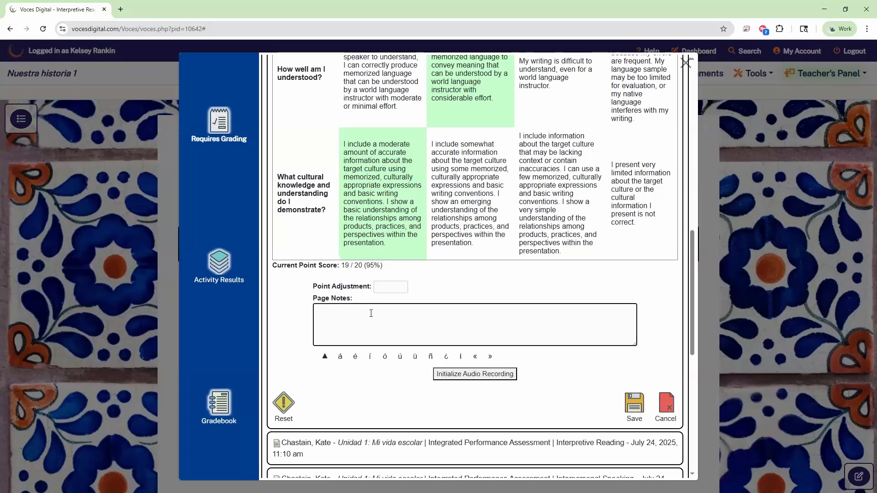
{"action": "type", "text": "Great job!"}
Step: Record an audio feedback clip for the Actividad 4 submission and save its grading
{"action": "left_click", "coordinate": [467, 375]}
{"action": "left_click", "coordinate": [484, 378]}
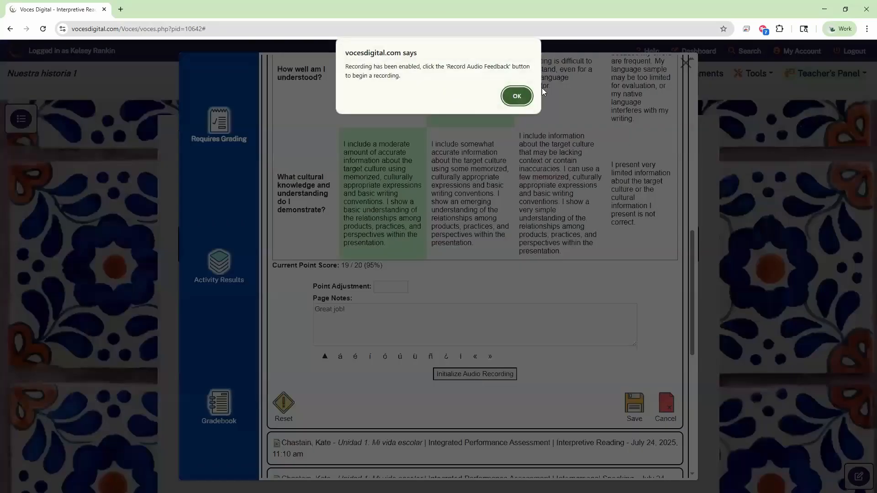
{"action": "left_click", "coordinate": [517, 96]}
{"action": "left_click", "coordinate": [466, 380]}
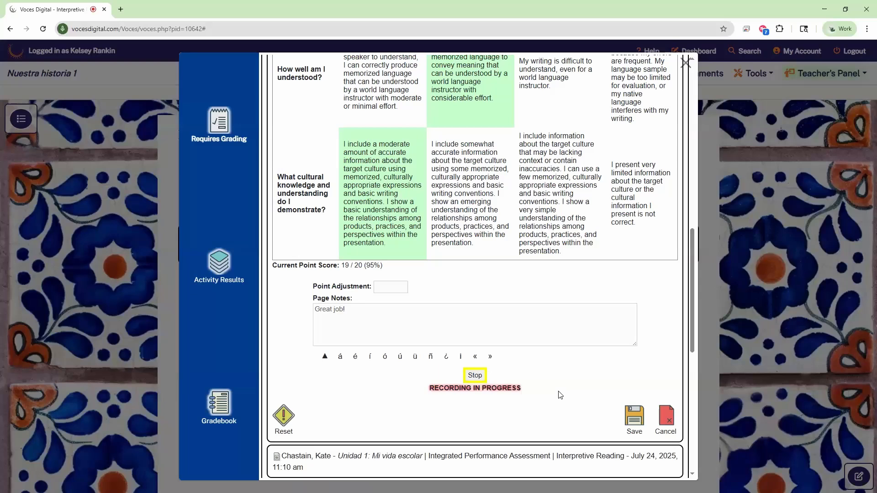
{"action": "left_click", "coordinate": [477, 377]}
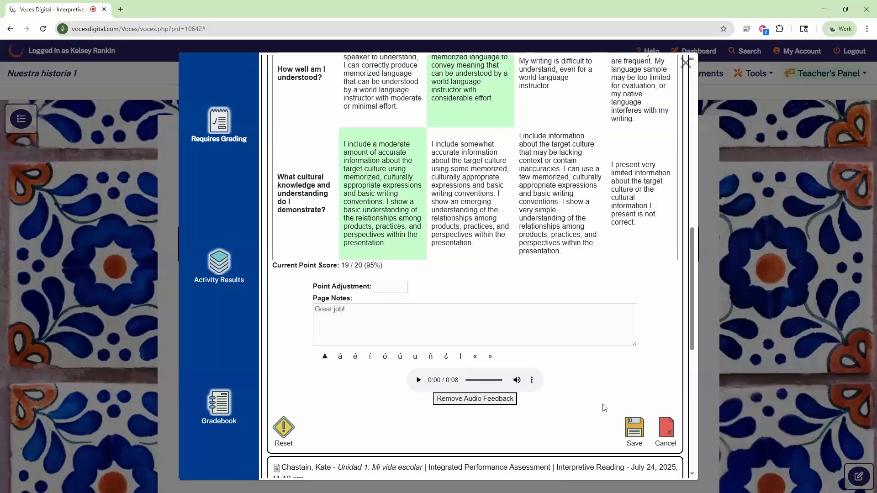
{"action": "left_click", "coordinate": [635, 429]}
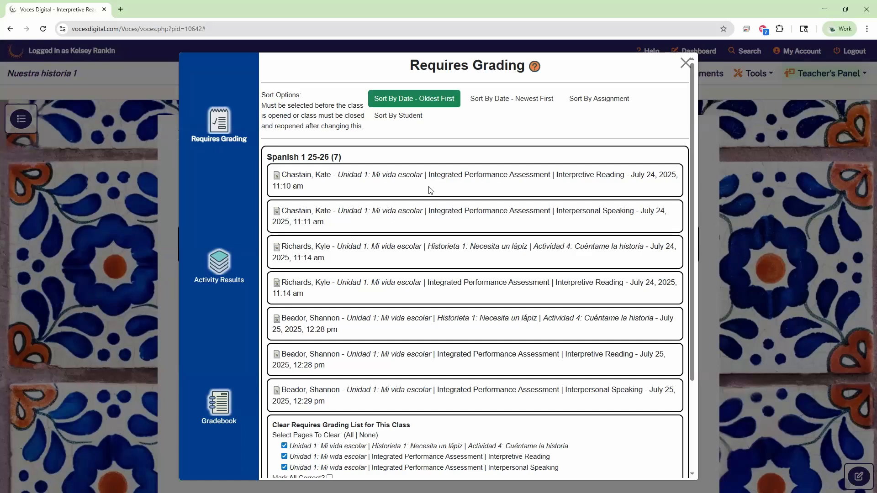
Step: Open the same student's Interpretive Reading submission and compare the questions with the answer key and student answers
{"action": "left_click", "coordinate": [454, 177]}
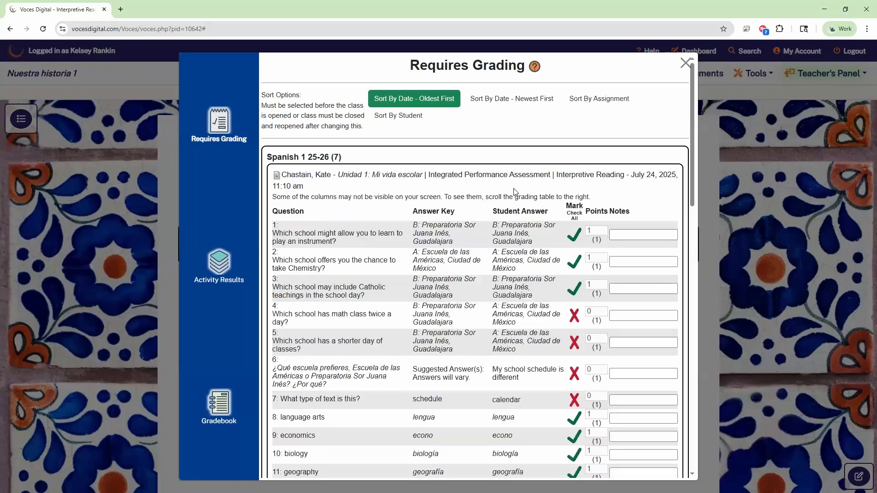
{"action": "scroll", "coordinate": [513, 192], "scroll_direction": "down", "scroll_amount": 1}
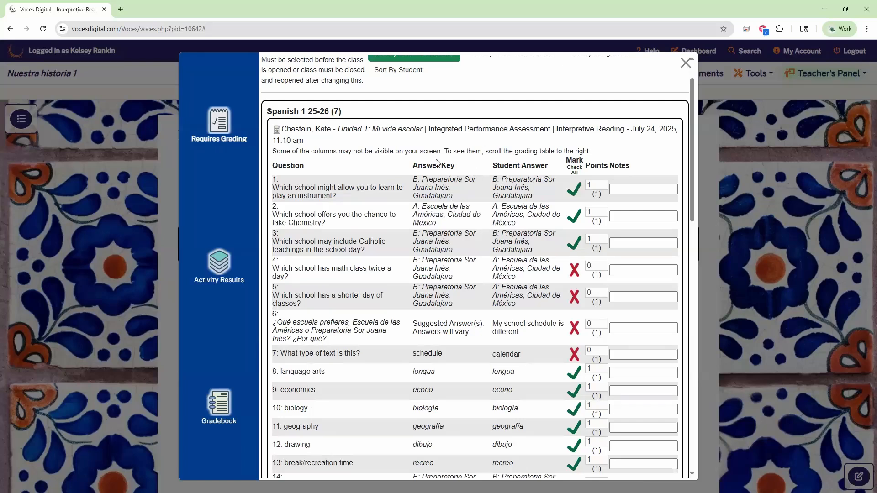
{"action": "left_click_drag", "start_coordinate": [277, 182], "coordinate": [471, 191]}
{"action": "left_click", "coordinate": [472, 191]}
{"action": "left_click_drag", "start_coordinate": [274, 313], "coordinate": [521, 338]}
{"action": "triple_click", "coordinate": [438, 332]}
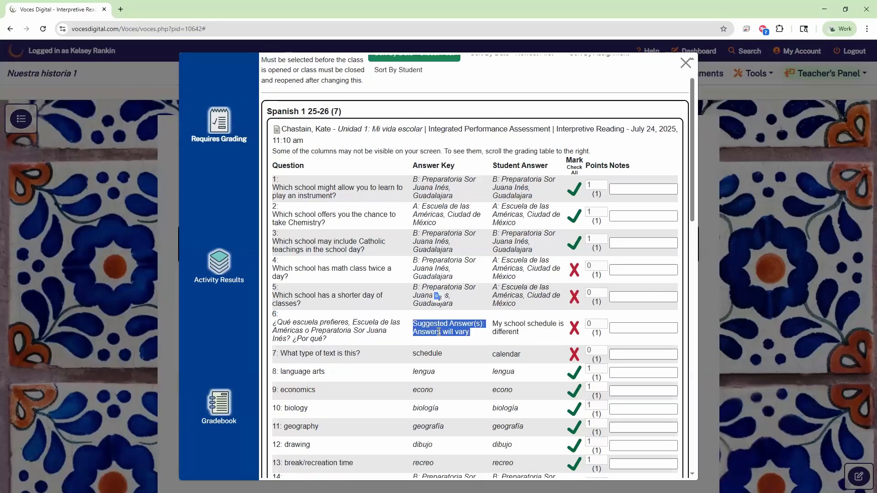
{"action": "left_click", "coordinate": [464, 344]}
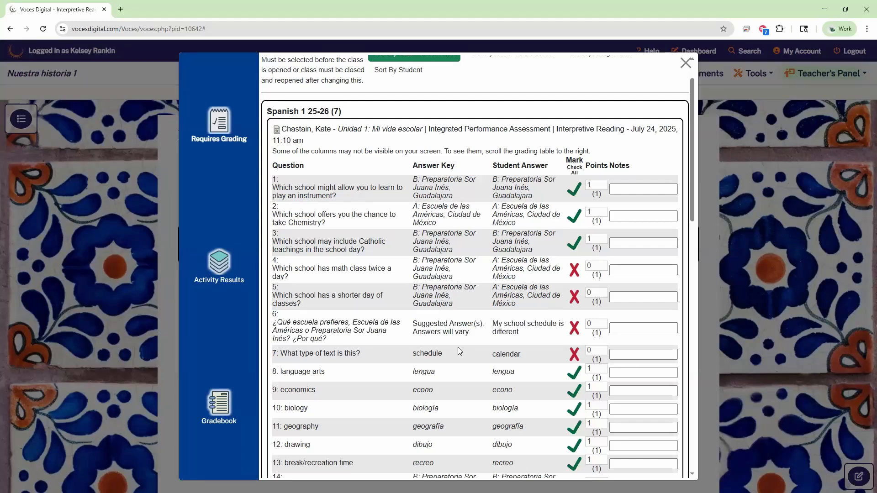
Step: Give question 6 of the Interpretive Reading submission partial credit of .5 points
{"action": "left_click", "coordinate": [575, 333]}
{"action": "left_click", "coordinate": [576, 332]}
{"action": "left_click", "coordinate": [589, 327]}
{"action": "key", "text": "BackSpace"}
{"action": "type", "text": ".5"}
{"action": "key", "text": "Tab"}
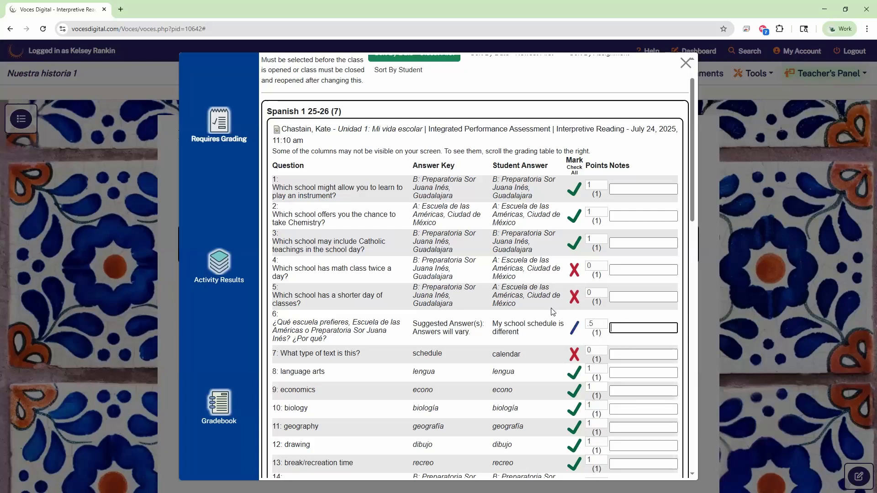
Step: Add the note "good job!" to question 1 and save the Interpretive Reading grading
{"action": "left_click", "coordinate": [629, 189]}
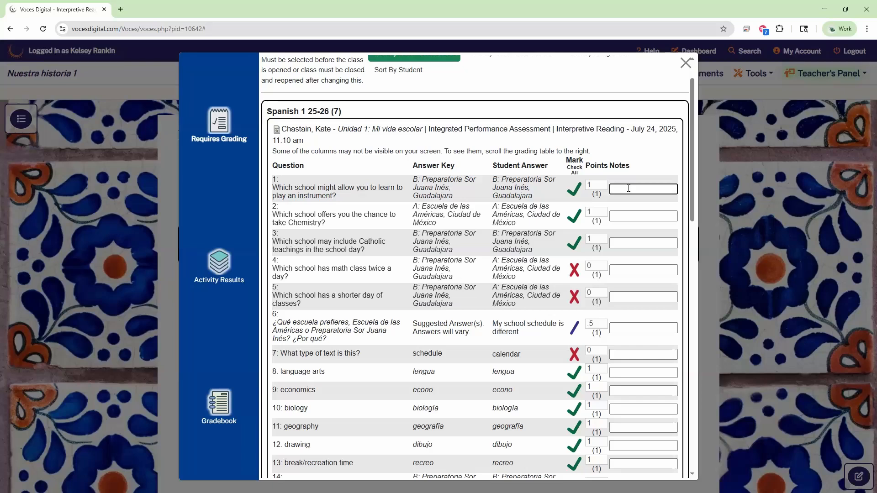
{"action": "type", "text": "good job!"}
{"action": "scroll", "coordinate": [659, 259], "scroll_direction": "down", "scroll_amount": 9}
{"action": "left_click", "coordinate": [387, 278]}
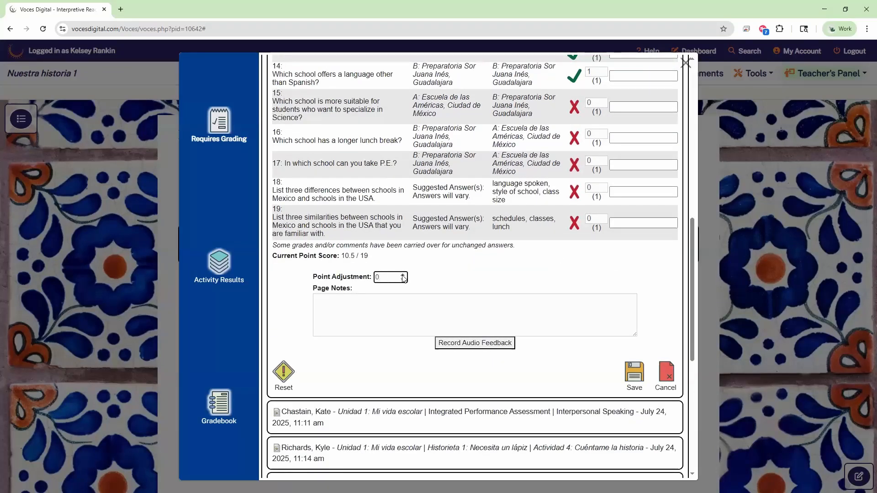
{"action": "left_click", "coordinate": [382, 316]}
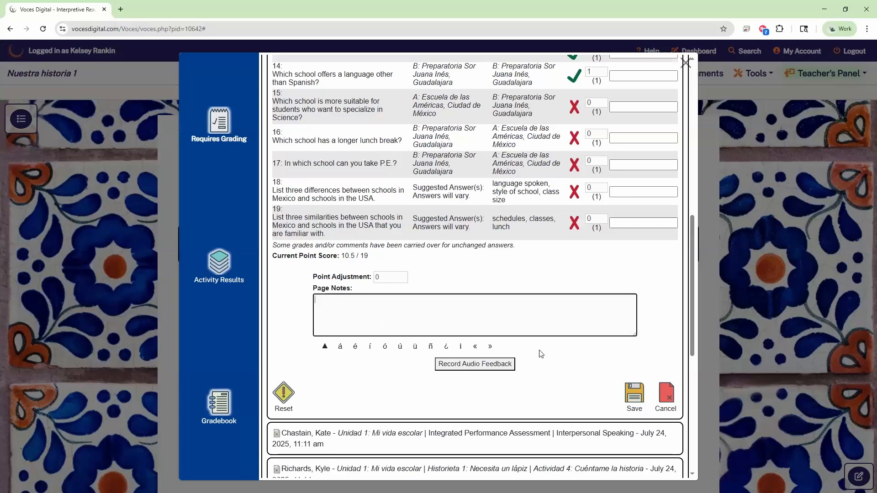
{"action": "left_click", "coordinate": [633, 394]}
Step: Turn on Clear Late, Autograded Only in the class's Clear Requires Grading List settings
{"action": "scroll", "coordinate": [416, 207], "scroll_direction": "down", "scroll_amount": 2}
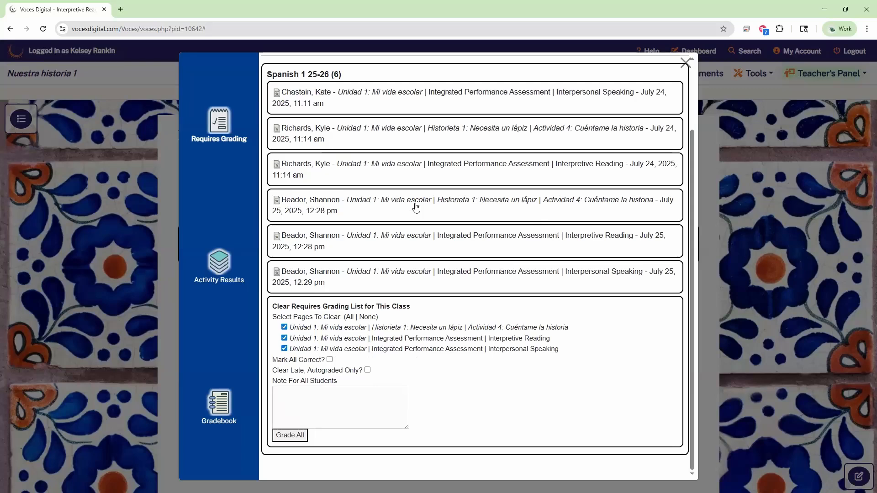
{"action": "triple_click", "coordinate": [301, 307]}
{"action": "left_click", "coordinate": [519, 310]}
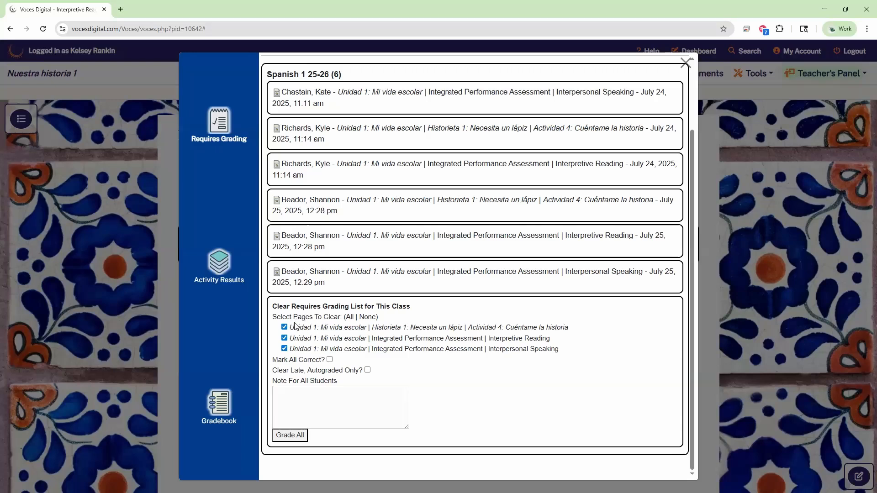
{"action": "left_click_drag", "start_coordinate": [273, 371], "coordinate": [371, 377]}
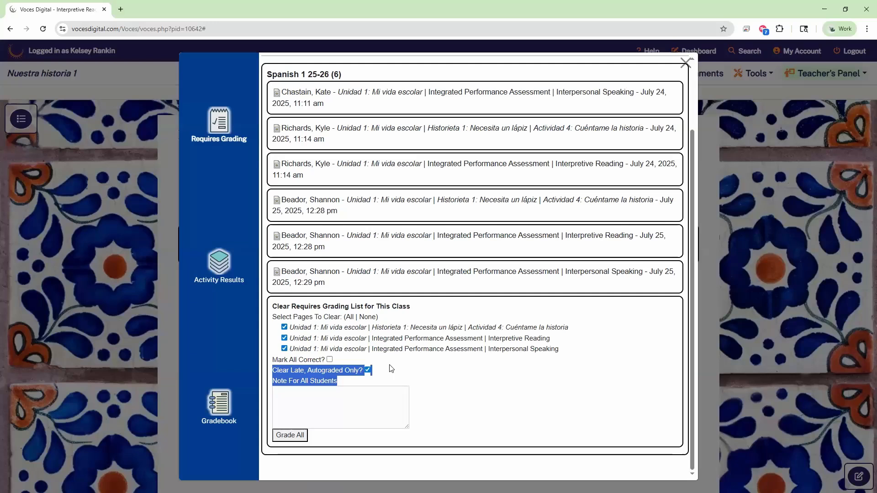
{"action": "left_click", "coordinate": [368, 370]}
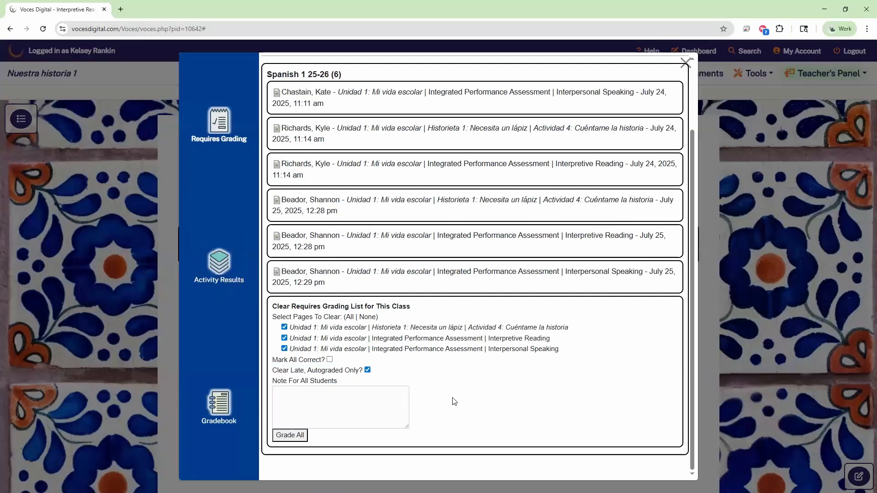
Step: Limit the pages to clear to Historieta 1, Actividad 4: Cuéntame la historia, and leave Mark All Correct off
{"action": "left_click", "coordinate": [284, 327]}
{"action": "left_click", "coordinate": [284, 349]}
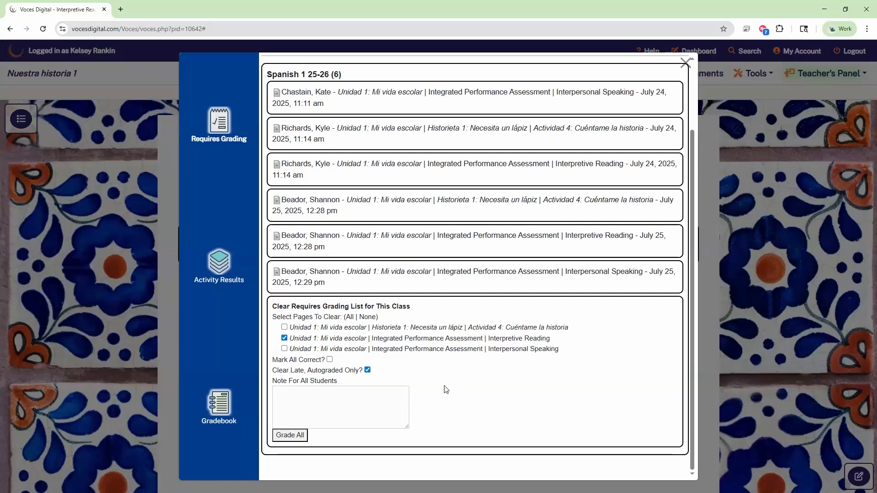
{"action": "left_click", "coordinate": [284, 338]}
{"action": "left_click", "coordinate": [284, 328]}
{"action": "left_click", "coordinate": [330, 360]}
{"action": "left_click", "coordinate": [329, 360]}
Step: Grade all late, autograded work with these settings, confirm, and reopen the Spanish 1 25-26 grading list
{"action": "left_click", "coordinate": [284, 435]}
{"action": "left_click", "coordinate": [476, 97]}
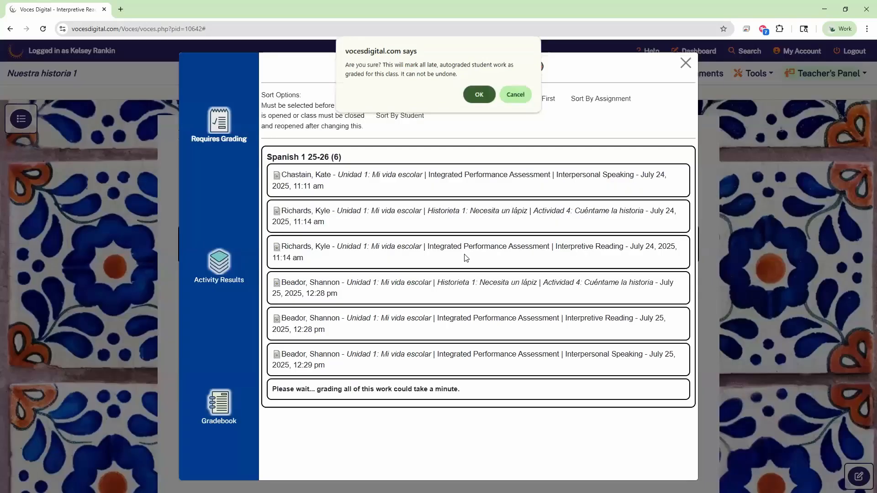
{"action": "left_click", "coordinate": [329, 163]}
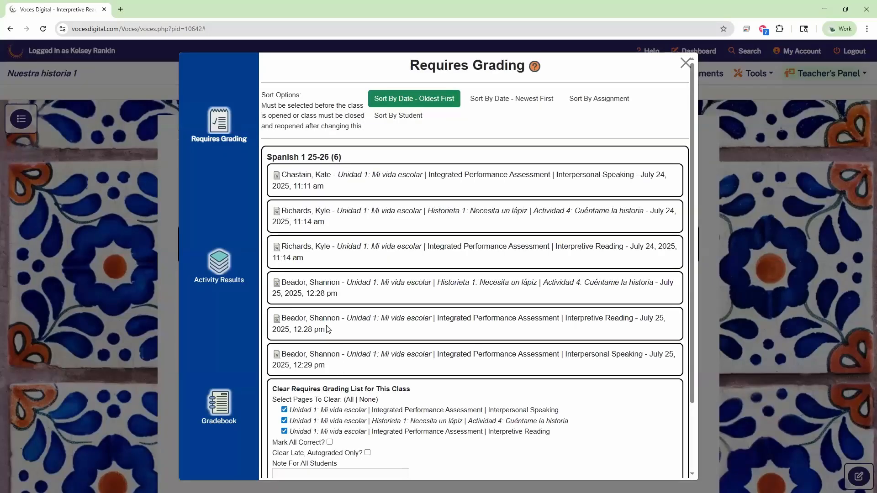
Step: Open Activity Results and show the student results for Unidad 1, Historieta 1, Actividad 1: Opción múltiple
{"action": "left_click", "coordinate": [224, 268]}
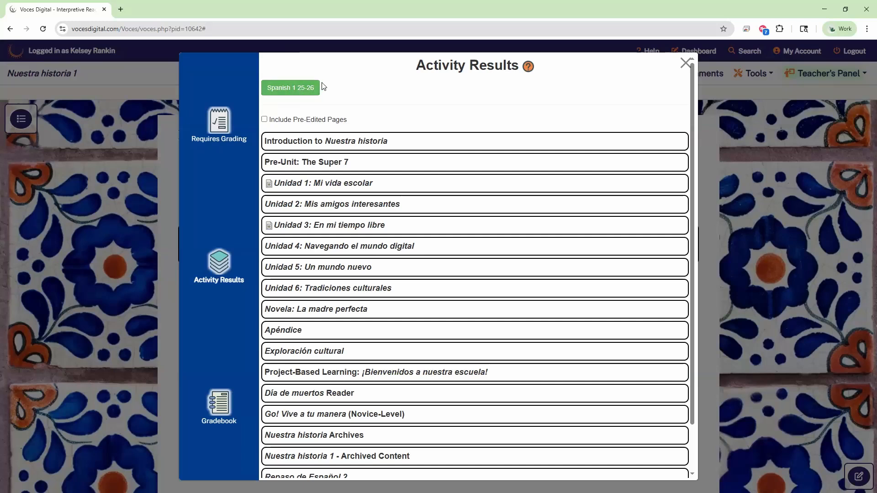
{"action": "left_click", "coordinate": [312, 186]}
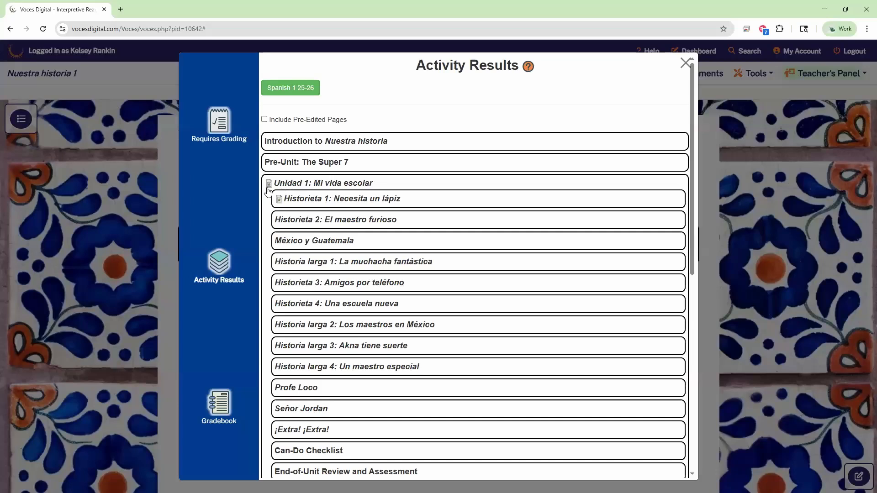
{"action": "left_click", "coordinate": [279, 202]}
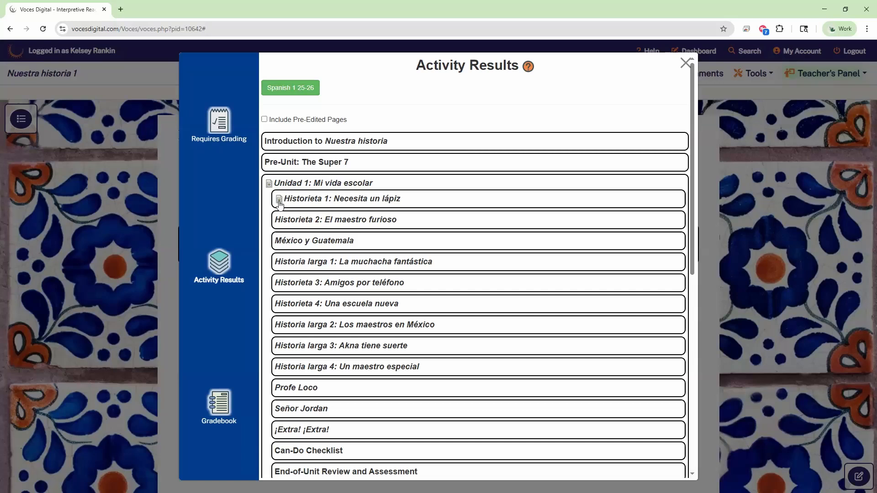
{"action": "left_click", "coordinate": [313, 201]}
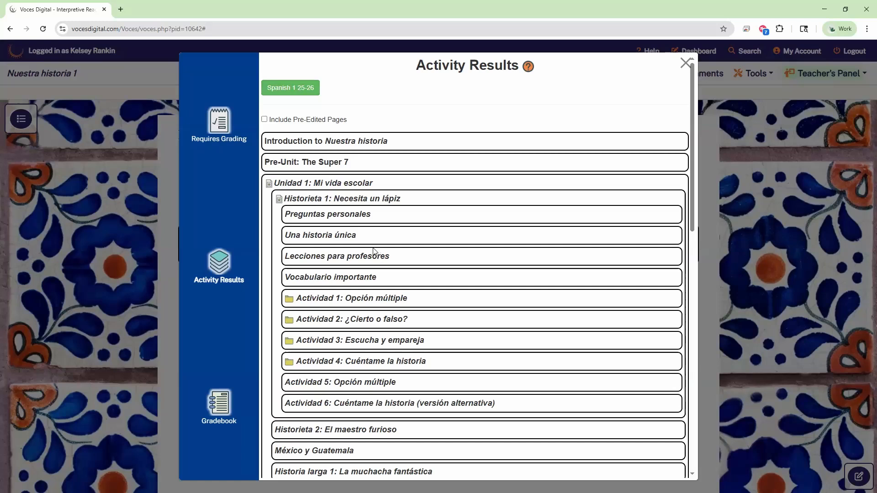
{"action": "left_click", "coordinate": [307, 303]}
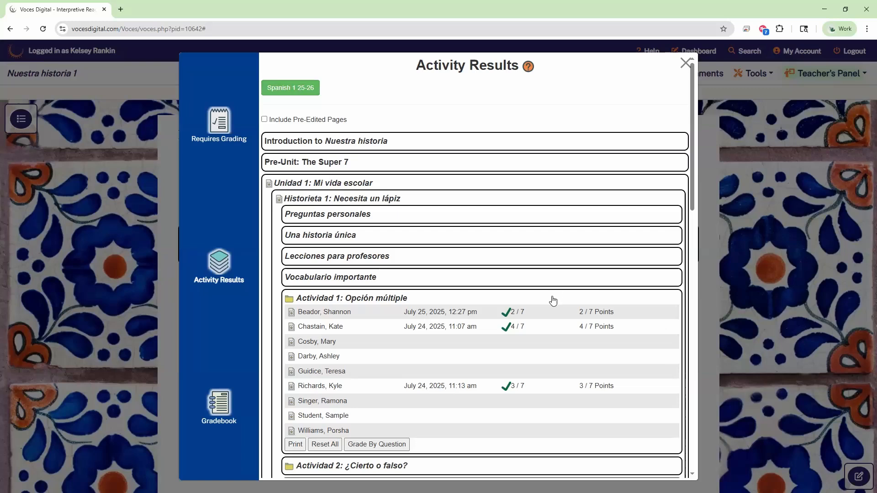
Step: Open the first student's Actividad 1 submission and review the answers, marks, points, and feedback options
{"action": "left_click", "coordinate": [520, 316]}
{"action": "left_click", "coordinate": [401, 315]}
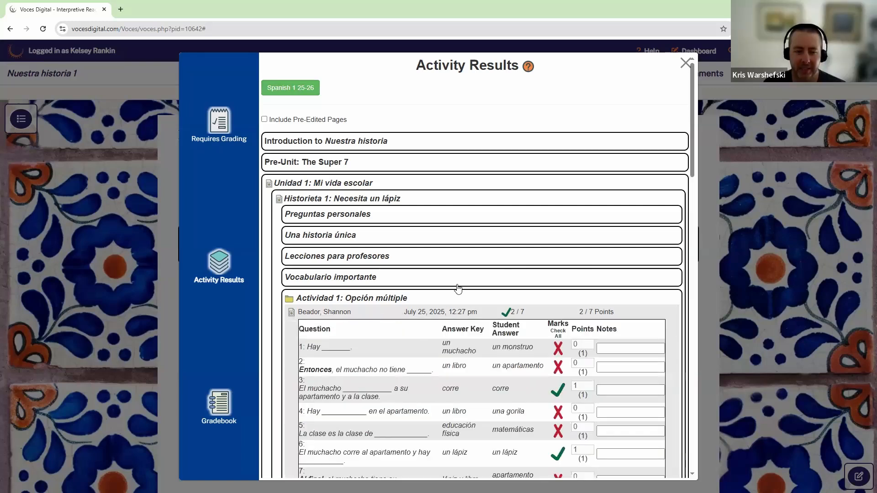
{"action": "scroll", "coordinate": [479, 277], "scroll_direction": "down", "scroll_amount": 1}
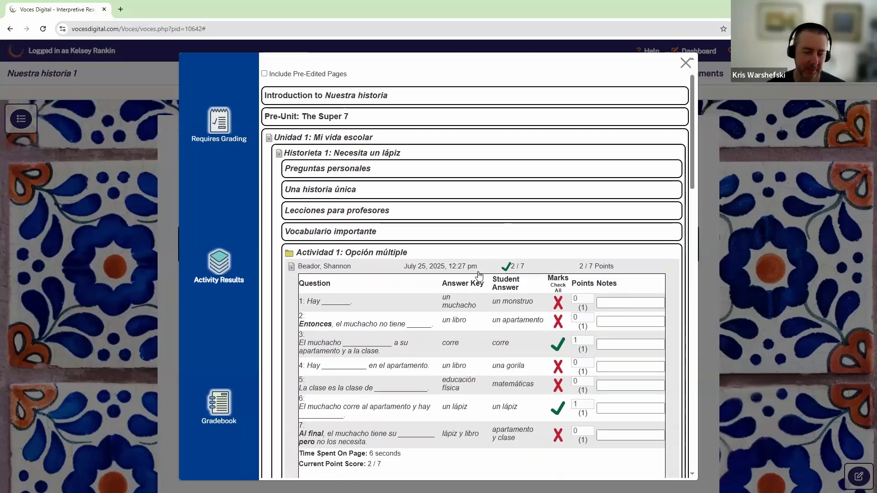
{"action": "scroll", "coordinate": [479, 275], "scroll_direction": "down", "scroll_amount": 1}
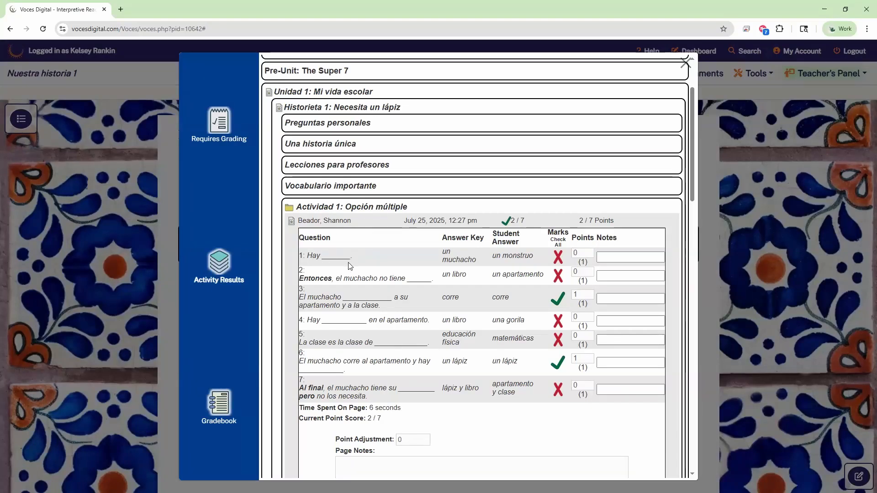
{"action": "scroll", "coordinate": [311, 208], "scroll_direction": "down", "scroll_amount": 1}
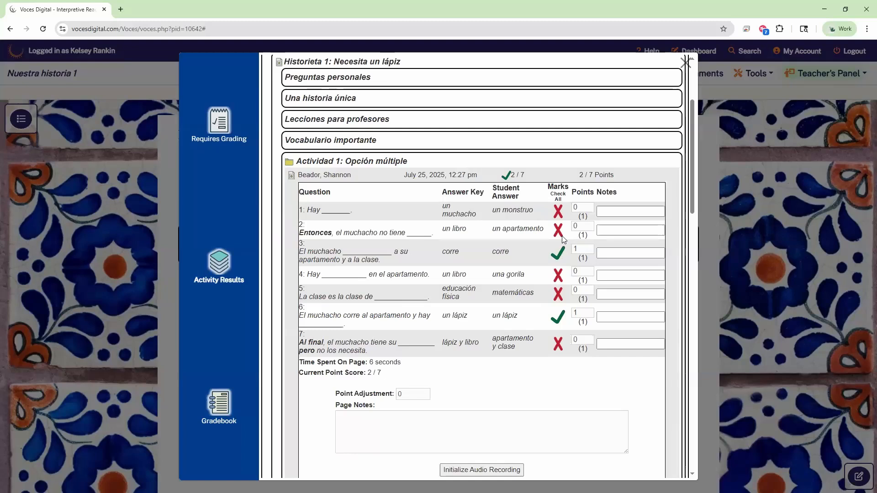
{"action": "scroll", "coordinate": [566, 235], "scroll_direction": "down", "scroll_amount": 4}
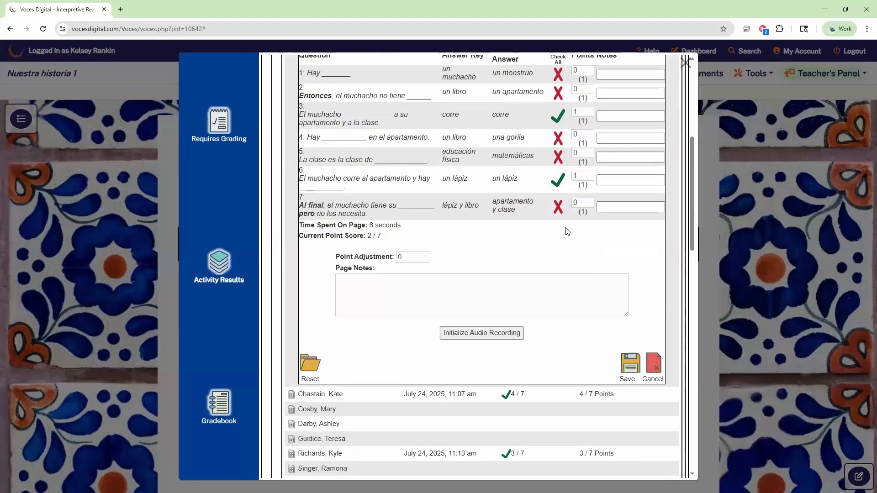
{"action": "scroll", "coordinate": [566, 232], "scroll_direction": "up", "scroll_amount": 2}
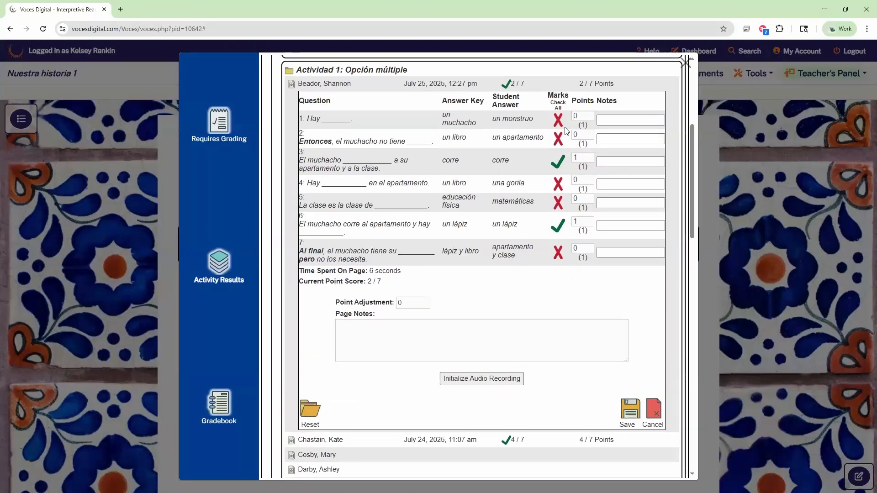
Step: Try changing the mark on question 1 and marking every answer in the submission correct
{"action": "left_click", "coordinate": [558, 120]}
{"action": "left_click", "coordinate": [558, 121]}
{"action": "left_click", "coordinate": [559, 121]}
{"action": "left_click", "coordinate": [559, 108]}
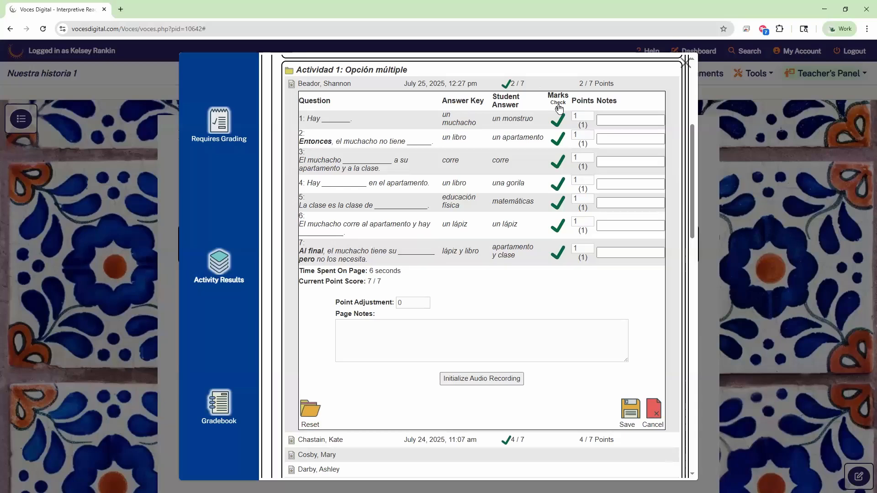
Step: Examine the submission's Point Adjustment, Page Notes, per-question note fields, and Time Spent On Page
{"action": "left_click", "coordinate": [425, 305]}
{"action": "left_click", "coordinate": [361, 338]}
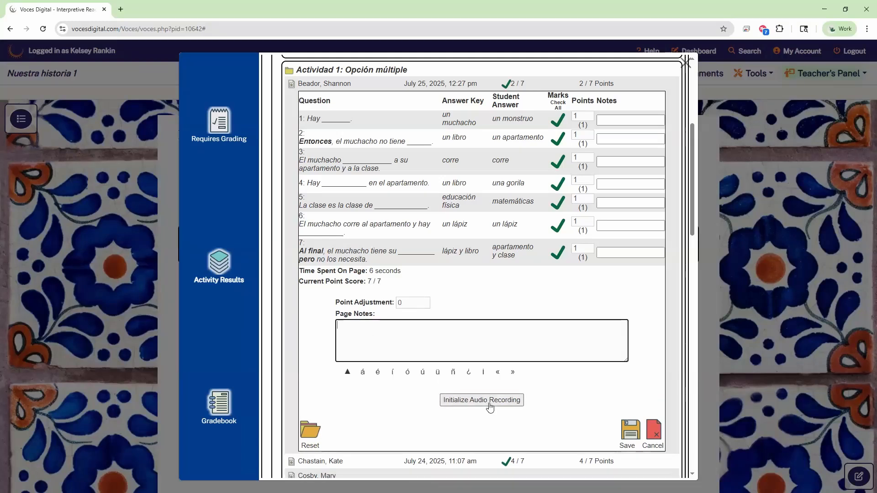
{"action": "left_click", "coordinate": [491, 298]}
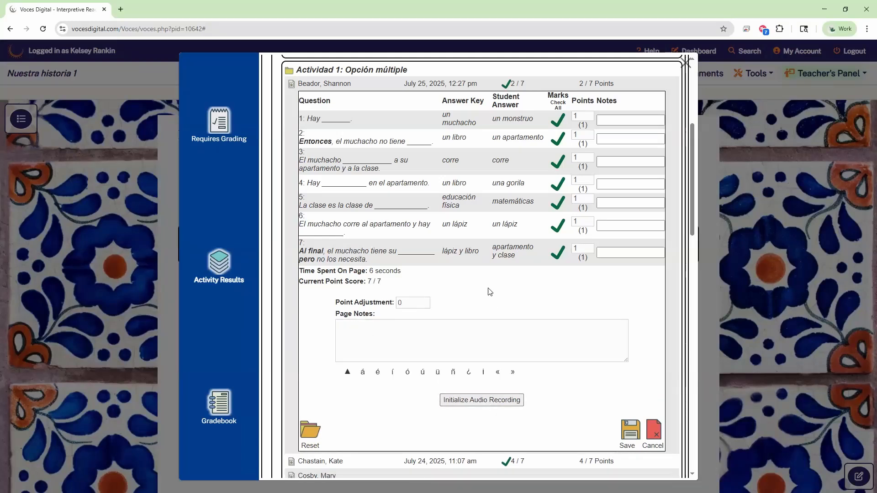
{"action": "left_click", "coordinate": [630, 120]}
{"action": "key", "text": "Tab"}
{"action": "key", "text": "Tab"}
{"action": "key", "text": "Tab"}
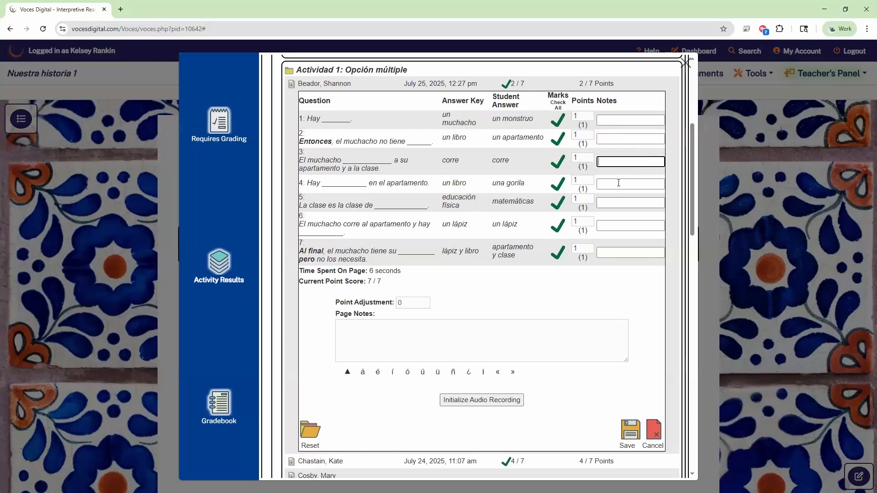
{"action": "left_click_drag", "start_coordinate": [424, 272], "coordinate": [299, 271]}
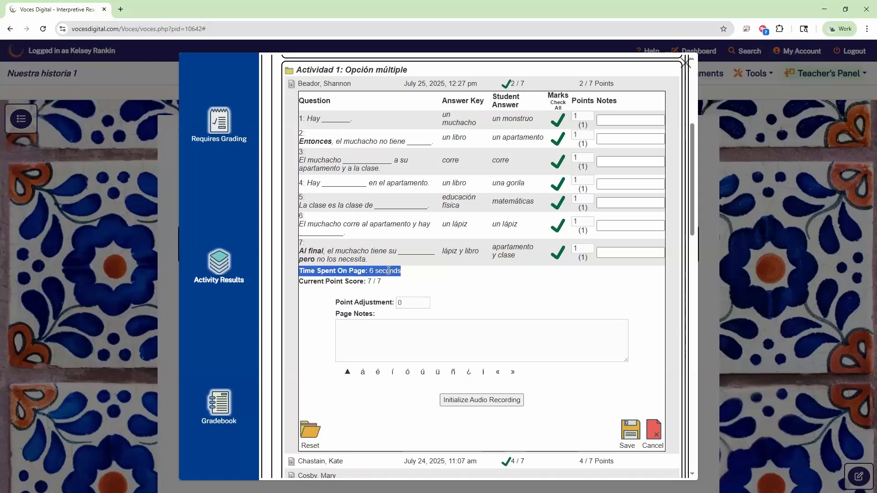
{"action": "left_click", "coordinate": [452, 271]}
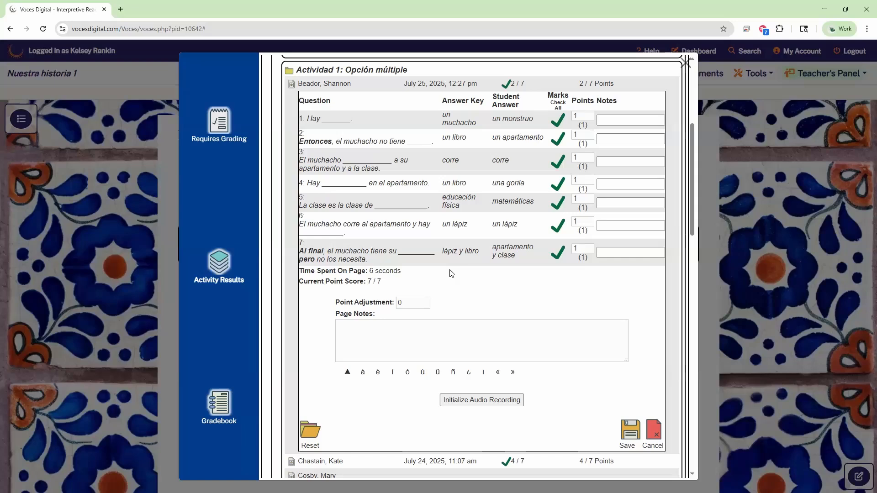
Step: Leave the first student's submission without saving and reopen the Actividad 1 student list
{"action": "scroll", "coordinate": [523, 279], "scroll_direction": "down", "scroll_amount": 1}
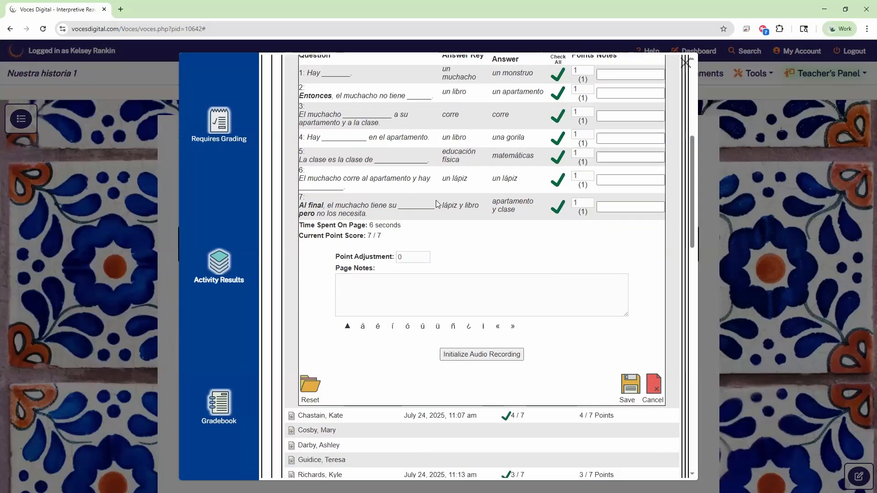
{"action": "scroll", "coordinate": [436, 201], "scroll_direction": "up", "scroll_amount": 6}
{"action": "left_click", "coordinate": [324, 299]}
{"action": "left_click", "coordinate": [323, 299]}
{"action": "left_click", "coordinate": [340, 312]}
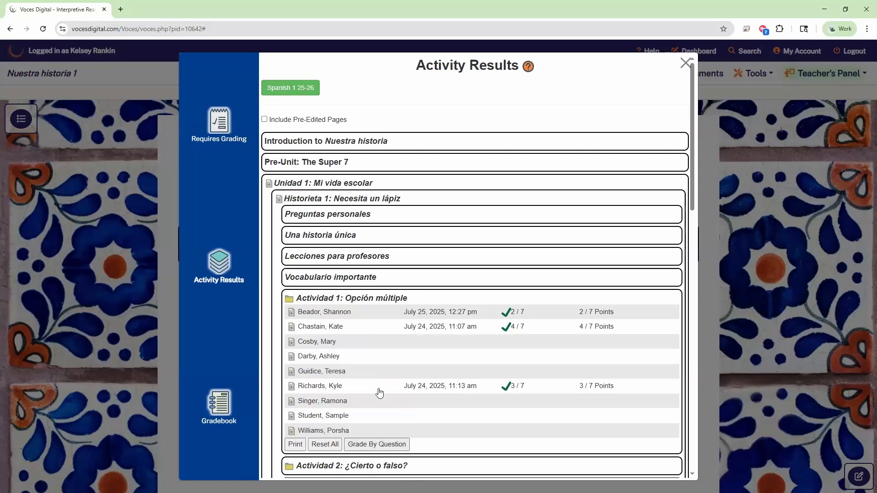
Step: Look through the Grade By Question view of Actividad 1: Opción múltiple and return to its student list
{"action": "left_click", "coordinate": [385, 446]}
{"action": "scroll", "coordinate": [561, 304], "scroll_direction": "down", "scroll_amount": 2}
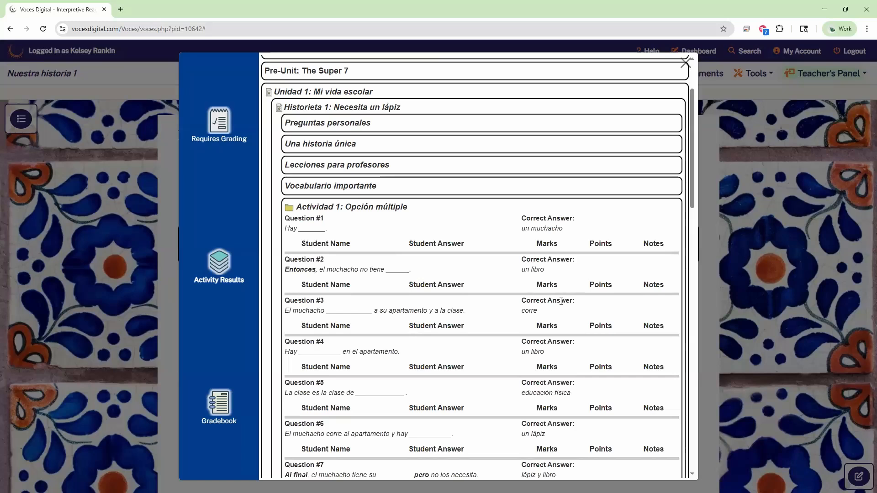
{"action": "scroll", "coordinate": [402, 441], "scroll_direction": "down", "scroll_amount": 1}
{"action": "scroll", "coordinate": [408, 408], "scroll_direction": "down", "scroll_amount": 4}
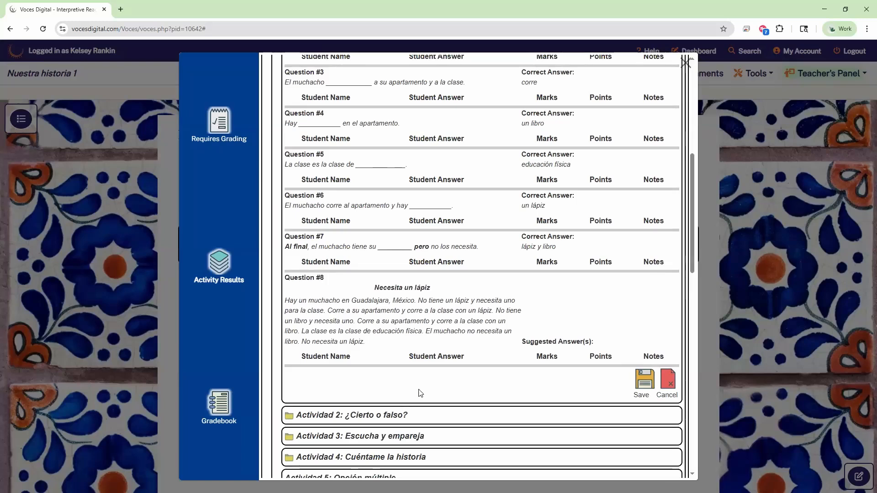
{"action": "scroll", "coordinate": [421, 393], "scroll_direction": "up", "scroll_amount": 3}
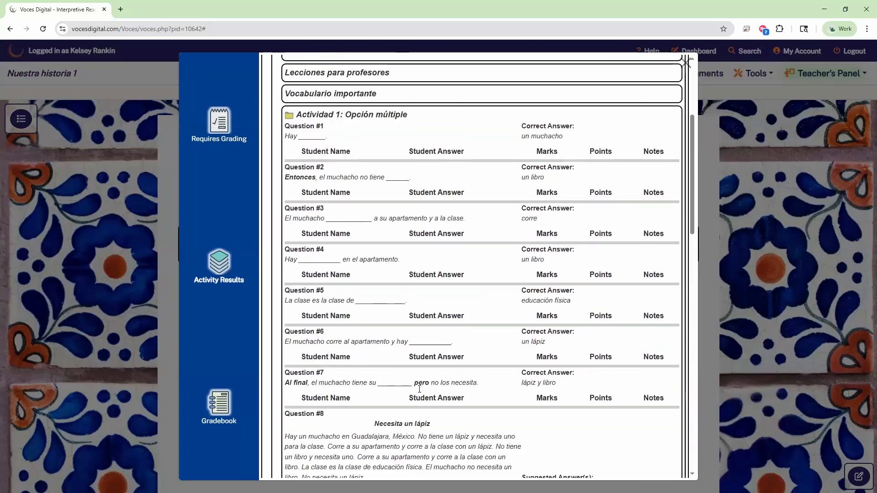
{"action": "scroll", "coordinate": [423, 304], "scroll_direction": "up", "scroll_amount": 1}
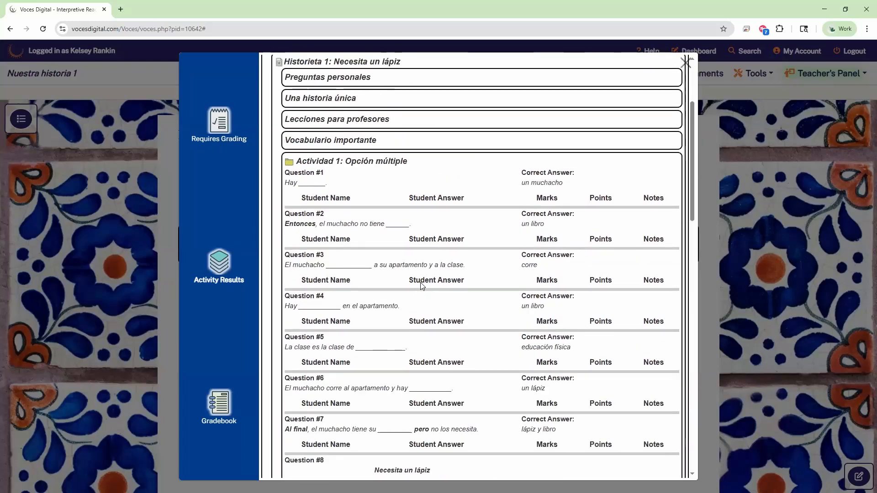
{"action": "left_click", "coordinate": [382, 164]}
{"action": "left_click", "coordinate": [365, 164]}
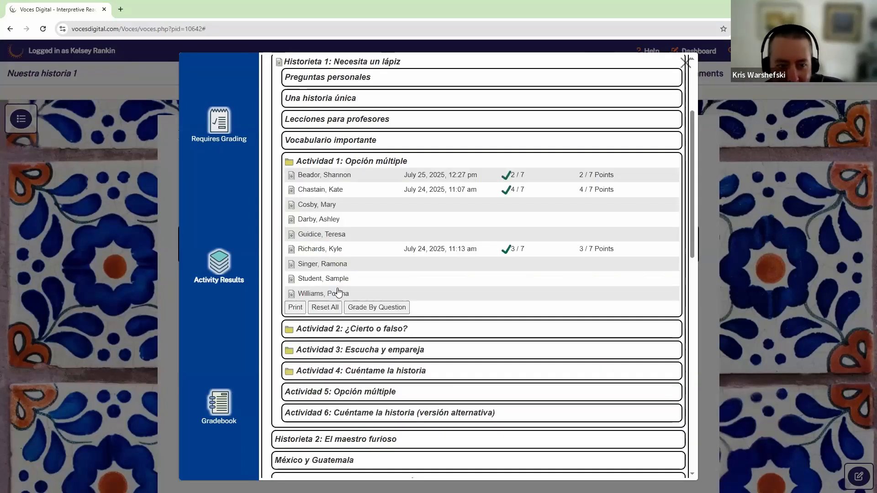
Step: Reopen Grade By Question for Actividad 1, examine the student name and answer columns, and collapse the activity
{"action": "left_click", "coordinate": [364, 307]}
{"action": "scroll", "coordinate": [437, 265], "scroll_direction": "down", "scroll_amount": 1}
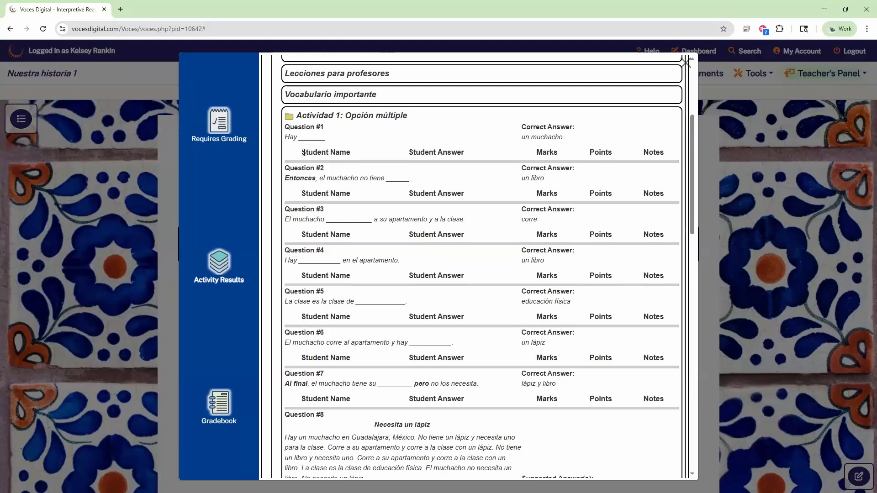
{"action": "left_click_drag", "start_coordinate": [304, 152], "coordinate": [461, 160]}
{"action": "left_click", "coordinate": [461, 160]}
{"action": "scroll", "coordinate": [403, 123], "scroll_direction": "down", "scroll_amount": 1}
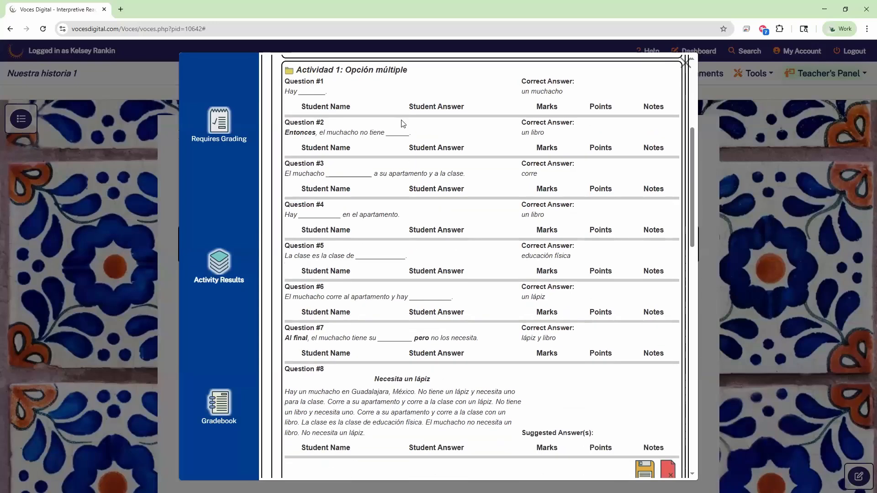
{"action": "scroll", "coordinate": [401, 122], "scroll_direction": "up", "scroll_amount": 1}
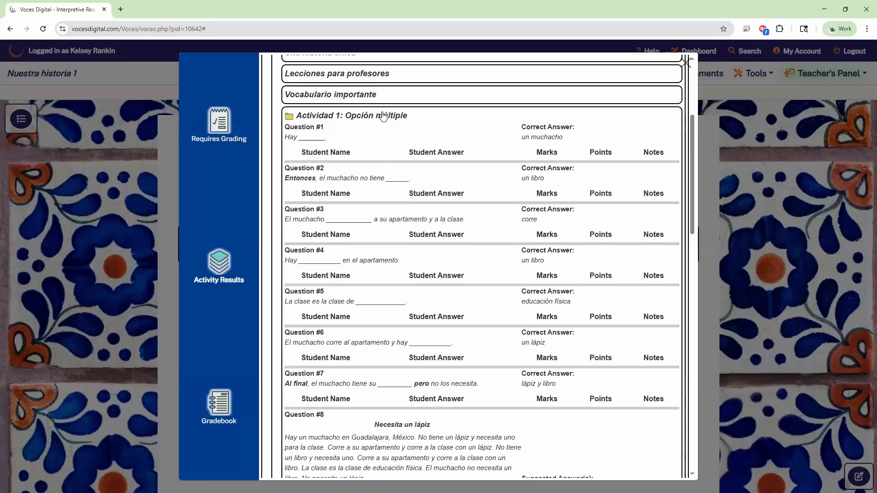
{"action": "scroll", "coordinate": [434, 201], "scroll_direction": "down", "scroll_amount": 5}
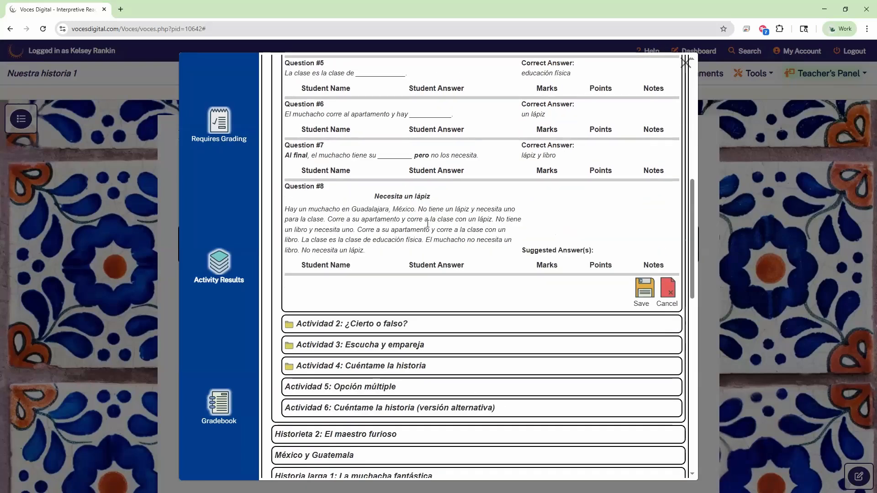
{"action": "scroll", "coordinate": [366, 274], "scroll_direction": "up", "scroll_amount": 10}
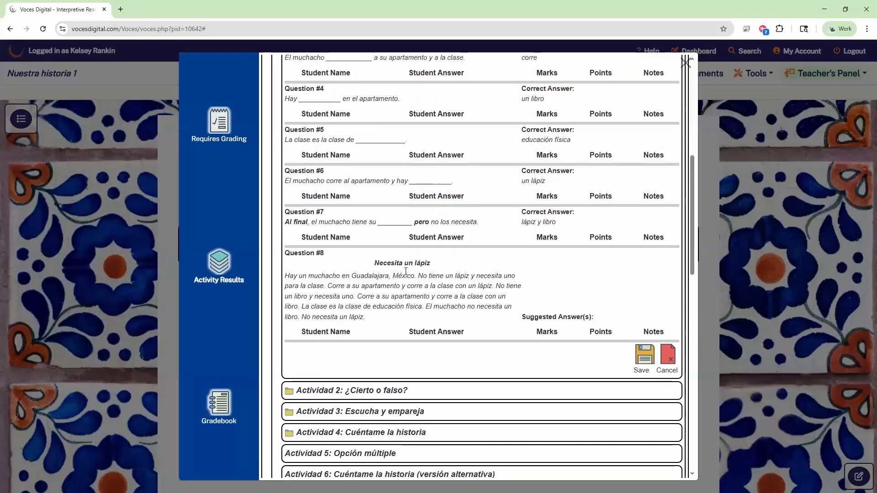
{"action": "left_click", "coordinate": [334, 302]}
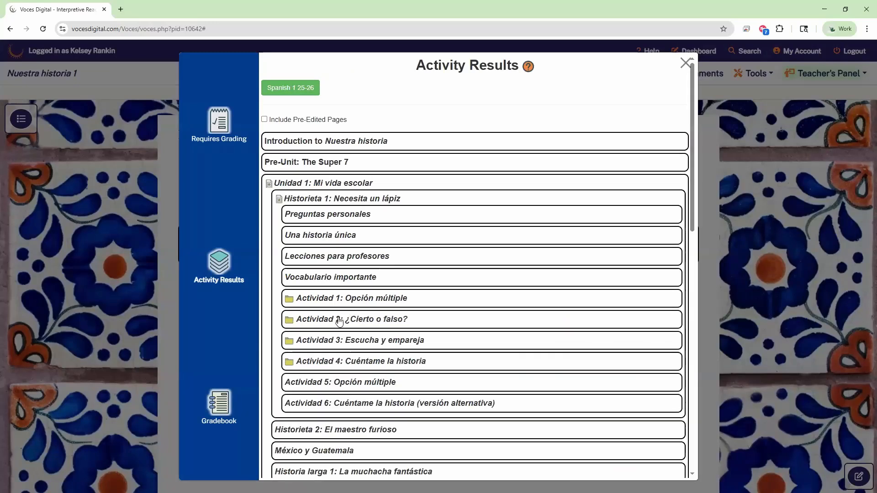
Step: Show the student results for Actividad 2: ¿Cierto o falso? and locate its Reset All option
{"action": "left_click", "coordinate": [339, 320]}
{"action": "scroll", "coordinate": [438, 296], "scroll_direction": "down", "scroll_amount": 1}
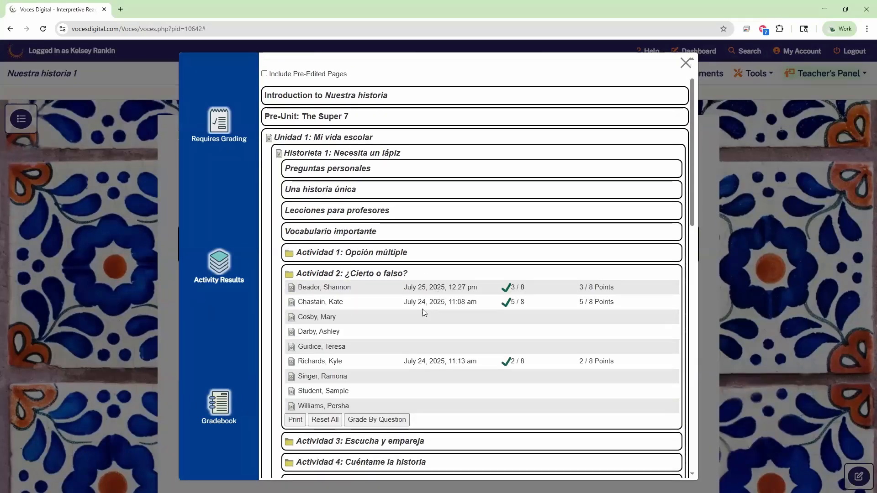
{"action": "left_click", "coordinate": [326, 420]}
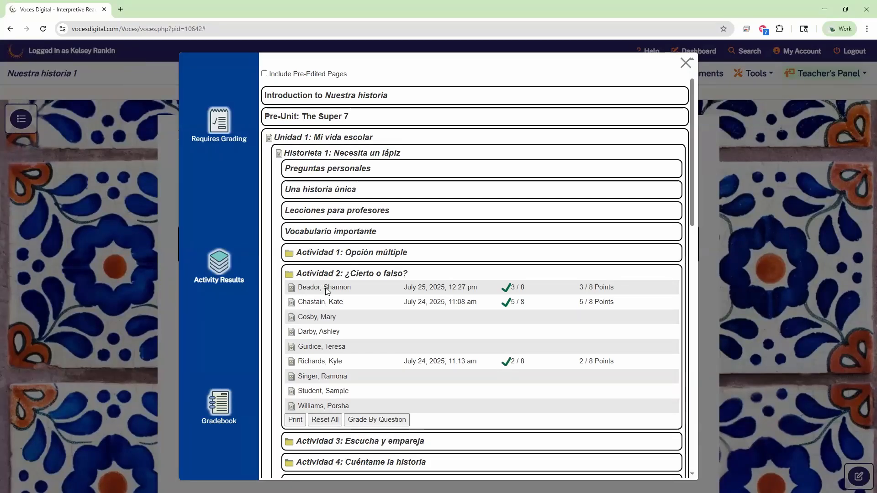
Step: Open the second student's Actividad 2 submission and locate the option to reset that student's work
{"action": "left_click", "coordinate": [320, 303]}
{"action": "scroll", "coordinate": [458, 317], "scroll_direction": "down", "scroll_amount": 5}
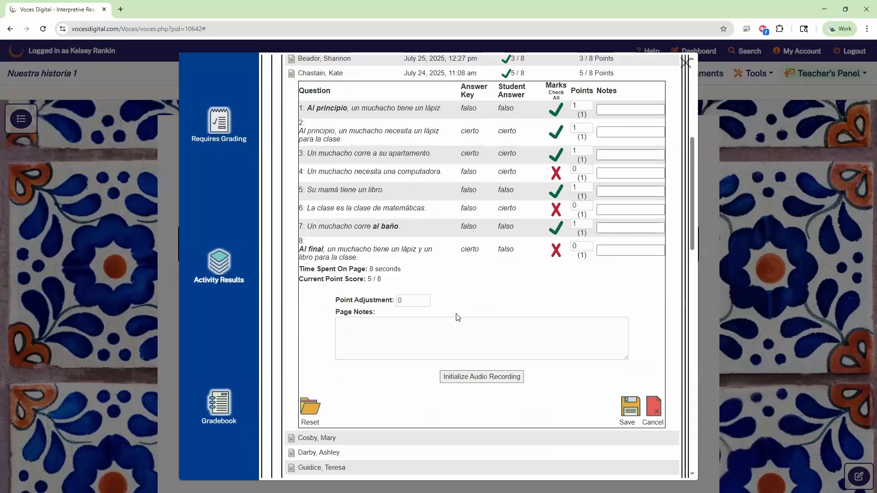
{"action": "scroll", "coordinate": [459, 317], "scroll_direction": "down", "scroll_amount": 3}
{"action": "left_click", "coordinate": [312, 278]}
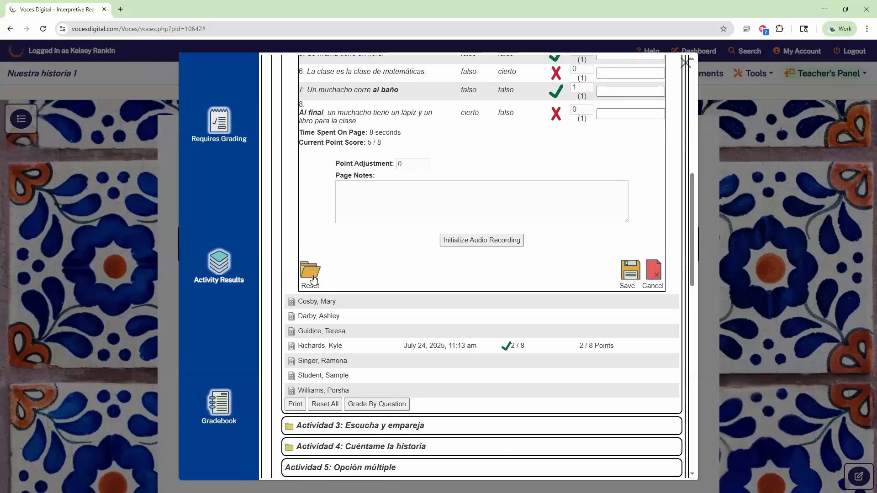
{"action": "scroll", "coordinate": [338, 269], "scroll_direction": "up", "scroll_amount": 8}
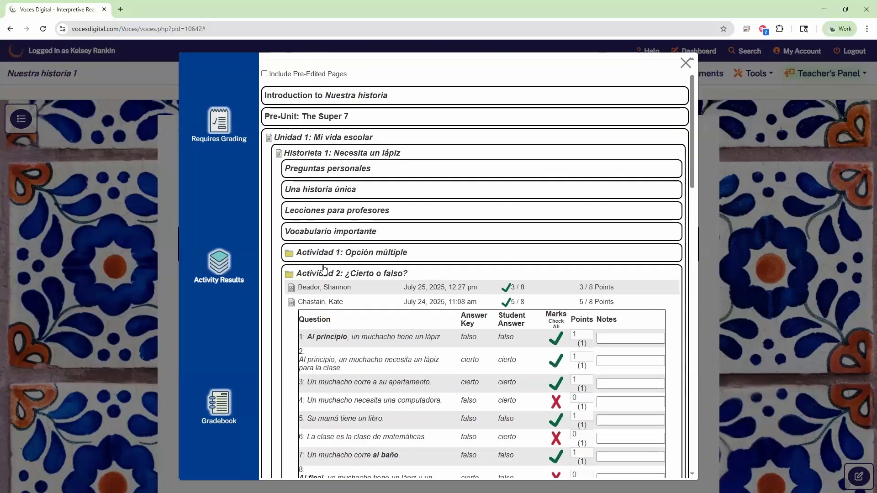
Step: Close the open student submission, collapse Actividad 2: ¿Cierto o falso?, and open the Gradebook report settings
{"action": "left_click", "coordinate": [314, 303]}
{"action": "left_click", "coordinate": [323, 274]}
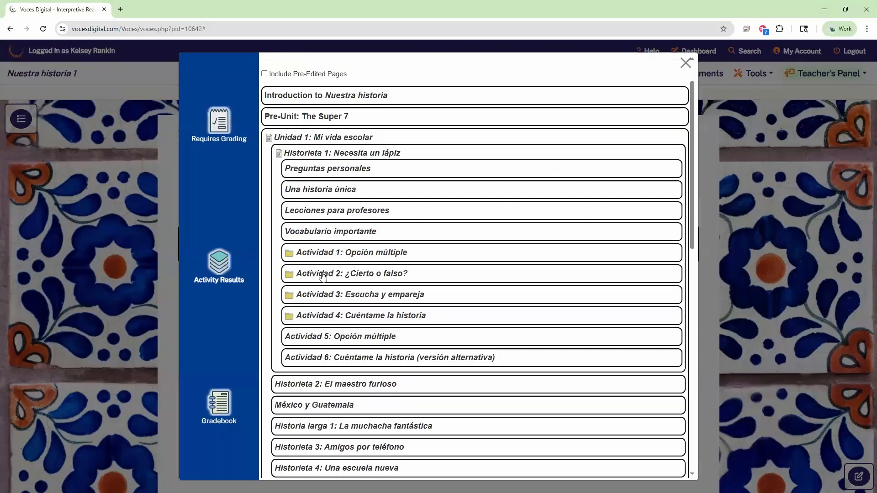
{"action": "left_click", "coordinate": [222, 415]}
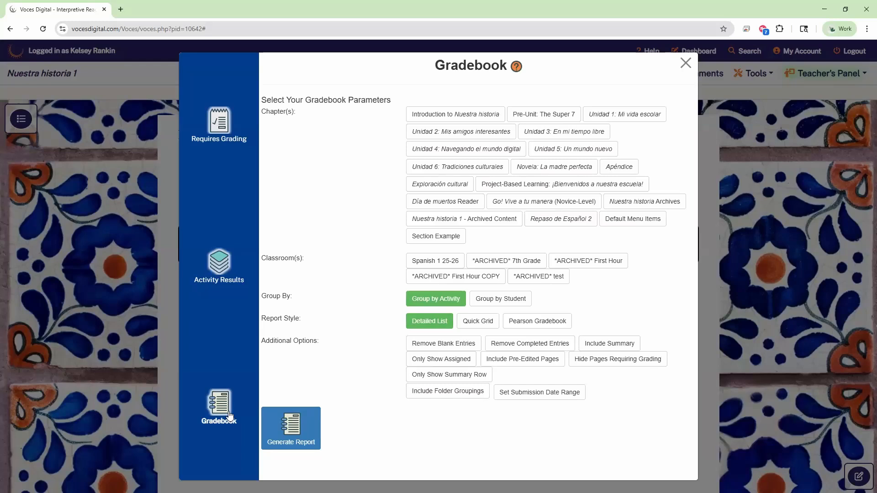
Step: Set the gradebook report to Unidad 1: Mi vida escolar and the Spanish 1 25-26 classroom, grouped by student
{"action": "left_click", "coordinate": [549, 116]}
{"action": "left_click", "coordinate": [602, 115]}
{"action": "left_click", "coordinate": [449, 263]}
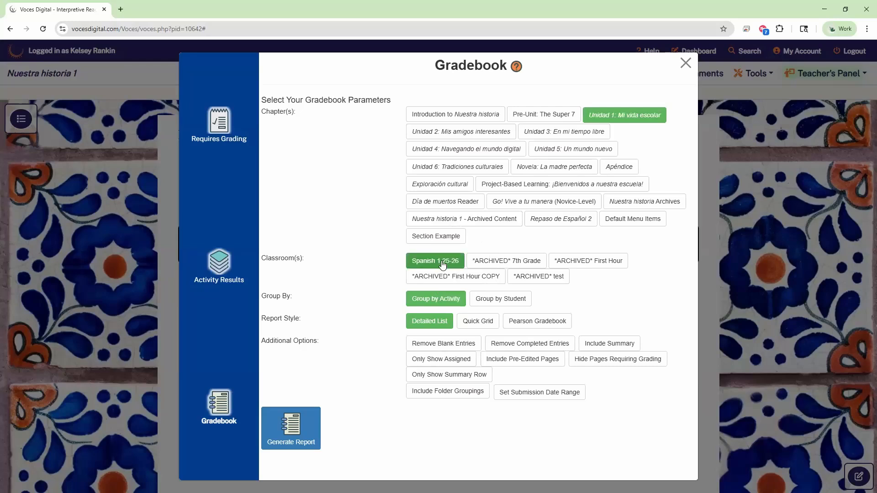
{"action": "left_click", "coordinate": [522, 275]}
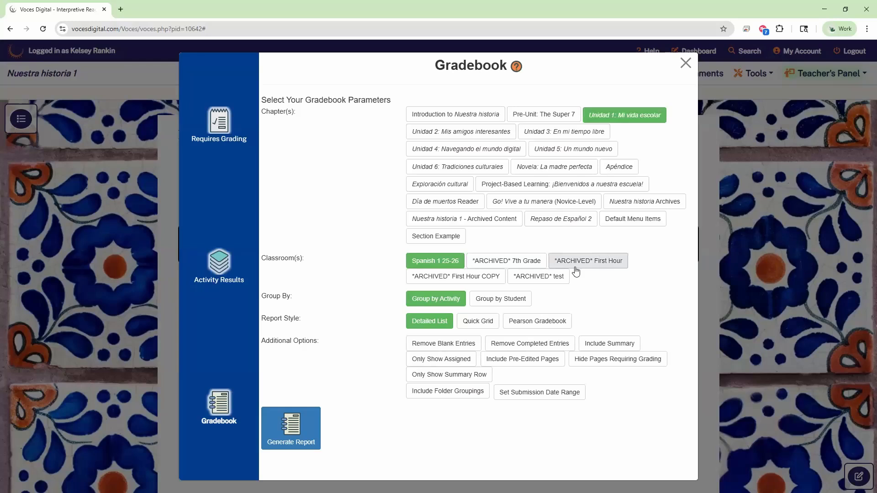
{"action": "left_click", "coordinate": [492, 301]}
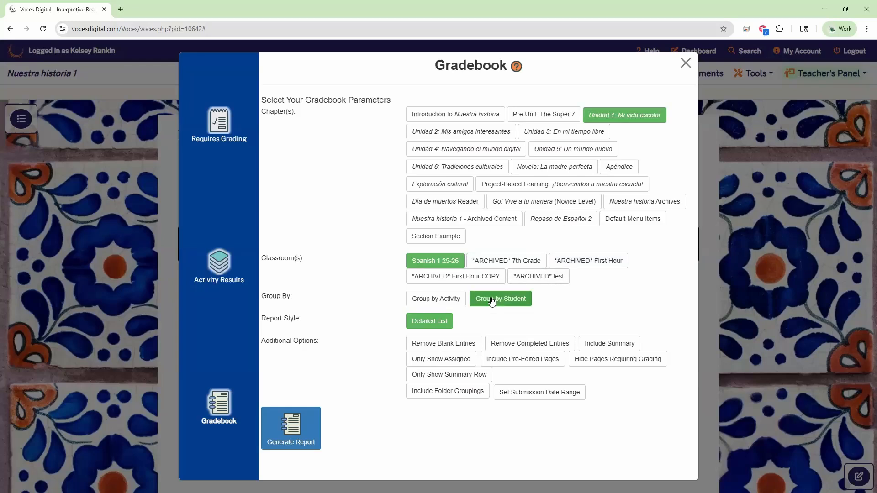
Step: Enable only Only Show Assigned and Include Summary as additional options, and generate the gradebook report
{"action": "left_click", "coordinate": [460, 349]}
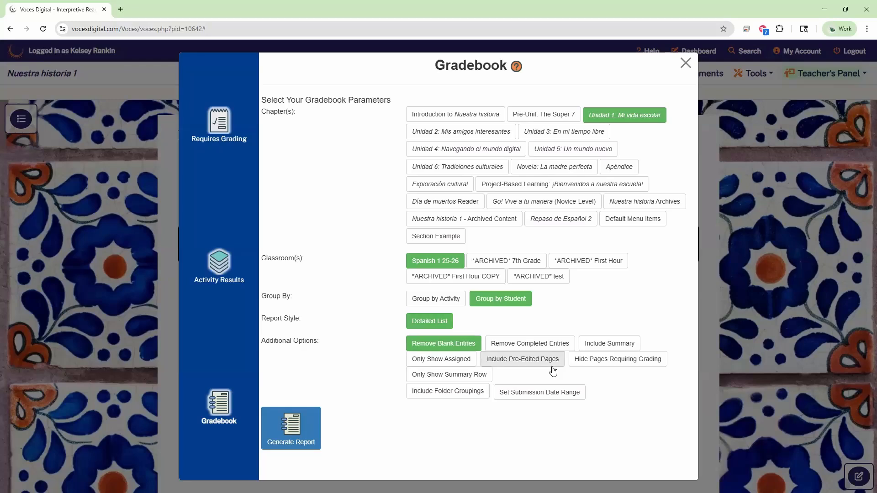
{"action": "left_click", "coordinate": [452, 348]}
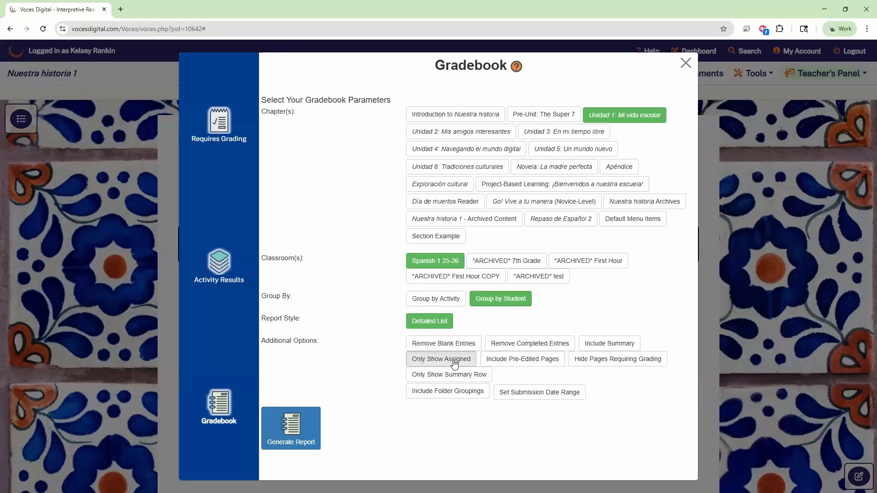
{"action": "left_click", "coordinate": [449, 361]}
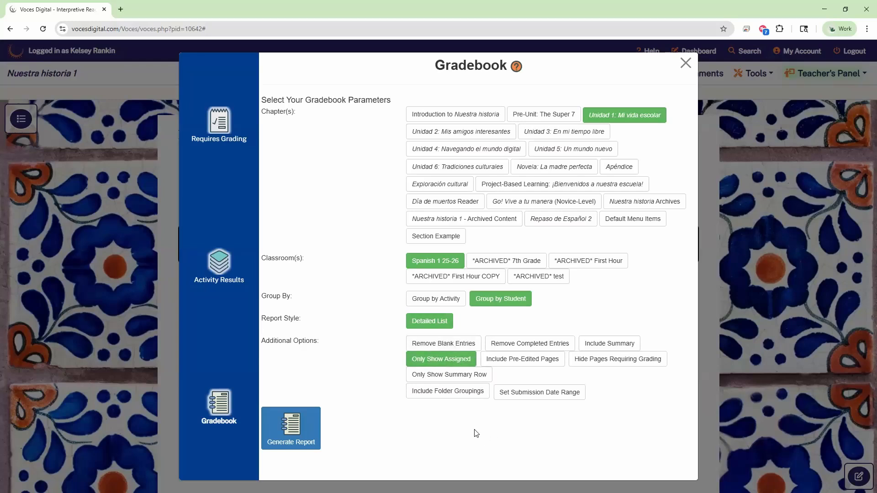
{"action": "left_click", "coordinate": [608, 347]}
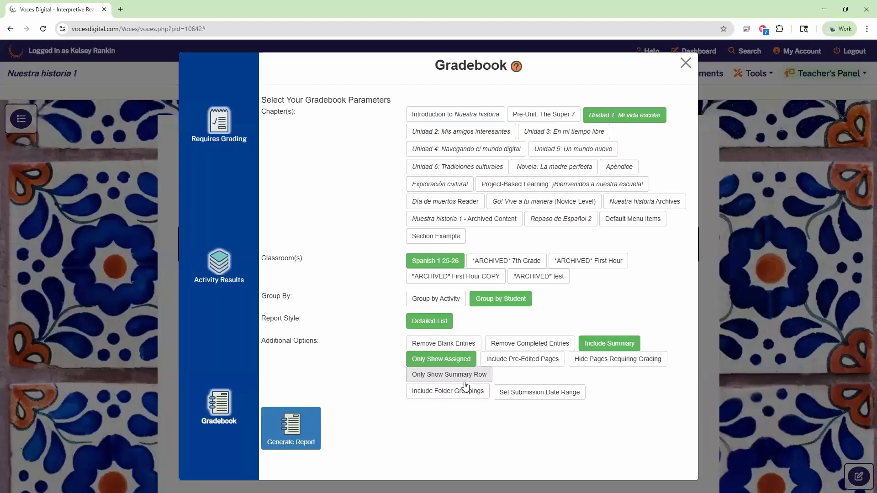
{"action": "left_click", "coordinate": [503, 398]}
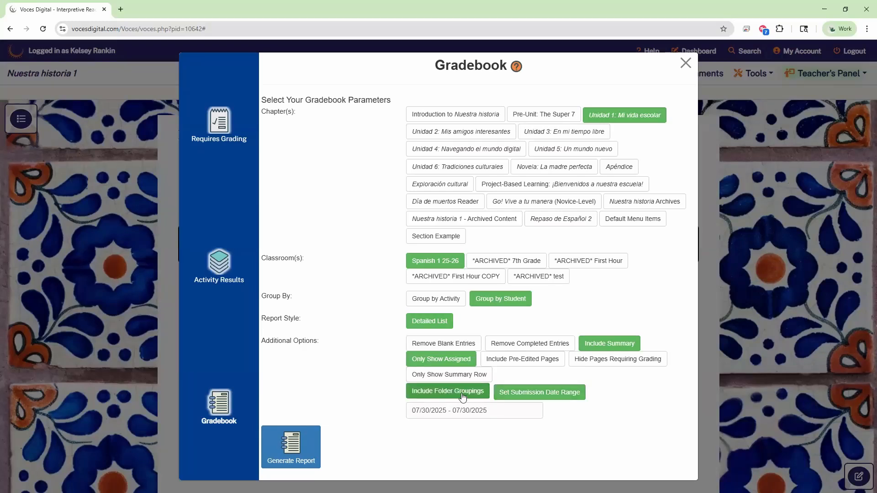
{"action": "left_click", "coordinate": [521, 397]}
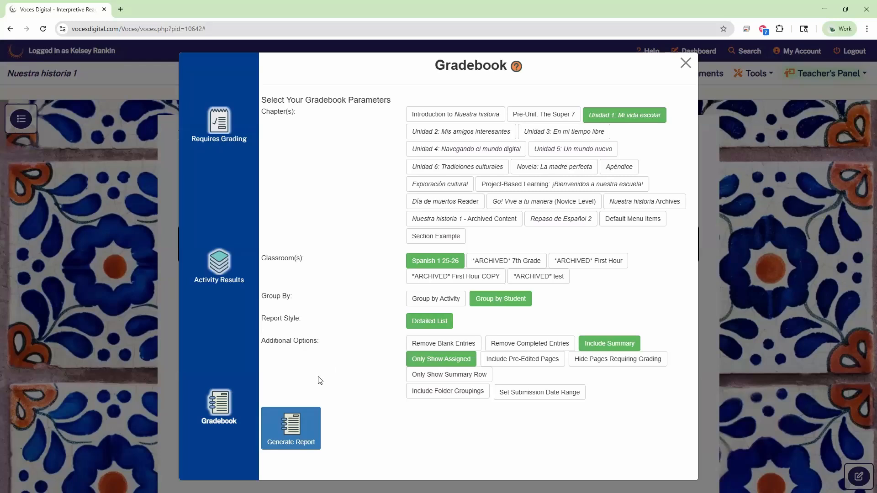
{"action": "left_click", "coordinate": [289, 431]}
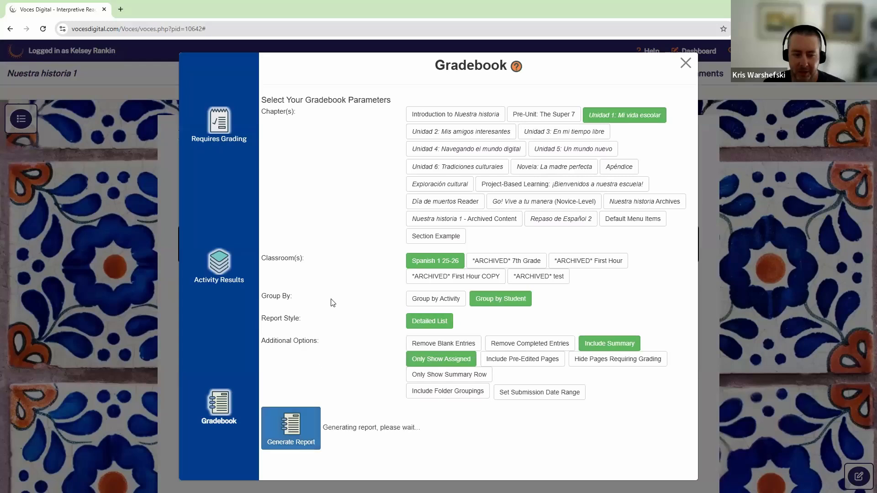
Step: Examine the report's correct, total, points and max points columns and the first student's summary row, and close the gradebook
{"action": "scroll", "coordinate": [336, 320], "scroll_direction": "down", "scroll_amount": 5}
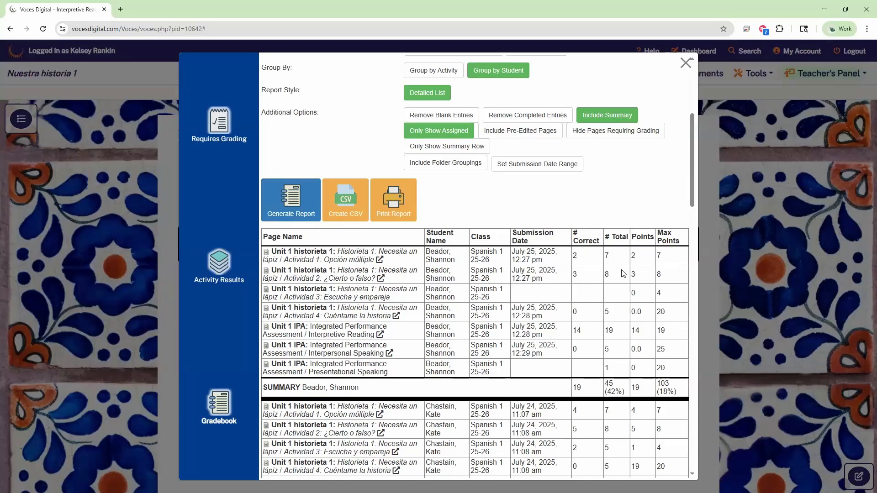
{"action": "left_click_drag", "start_coordinate": [573, 233], "coordinate": [621, 247]}
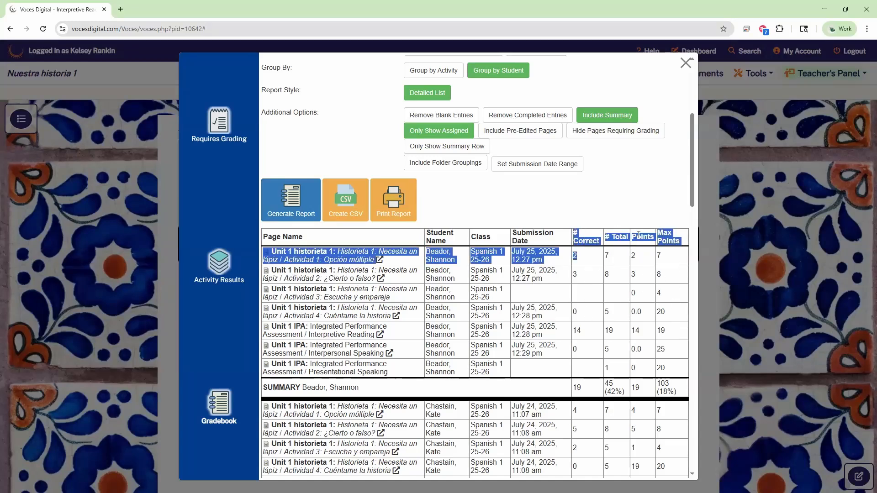
{"action": "left_click", "coordinate": [638, 235]}
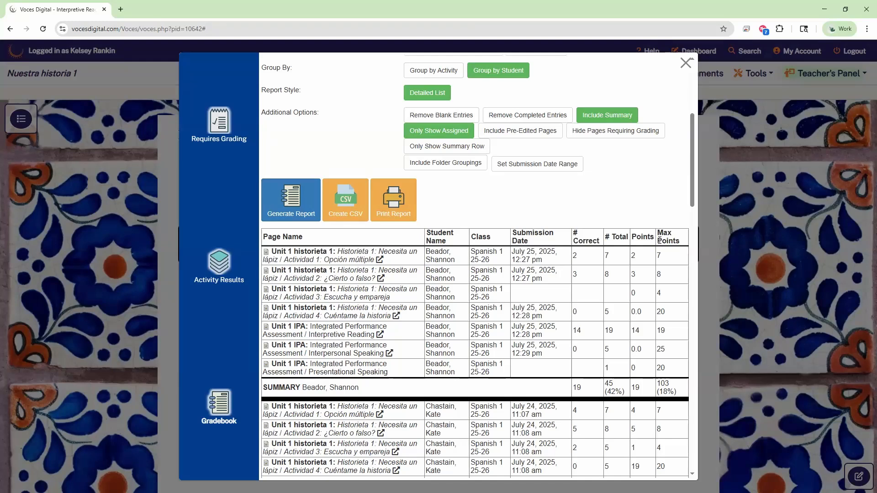
{"action": "left_click_drag", "start_coordinate": [270, 388], "coordinate": [571, 392]}
{"action": "left_click", "coordinate": [571, 391]}
{"action": "scroll", "coordinate": [457, 293], "scroll_direction": "up", "scroll_amount": 1}
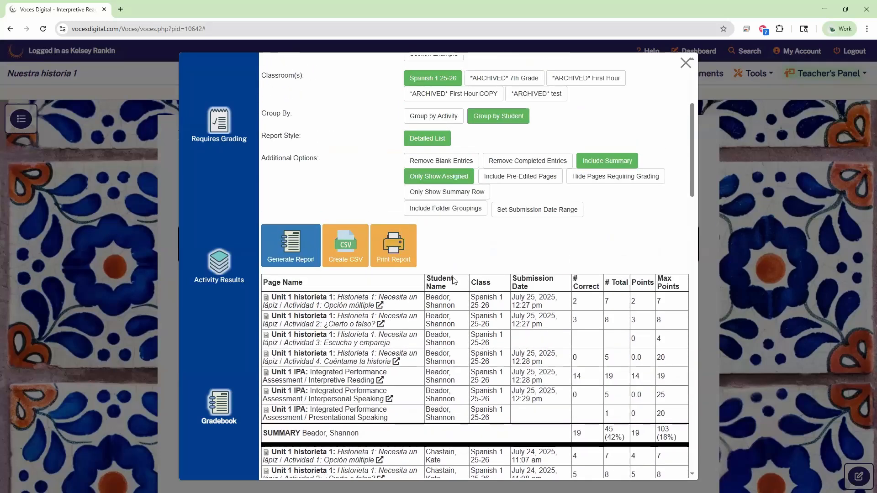
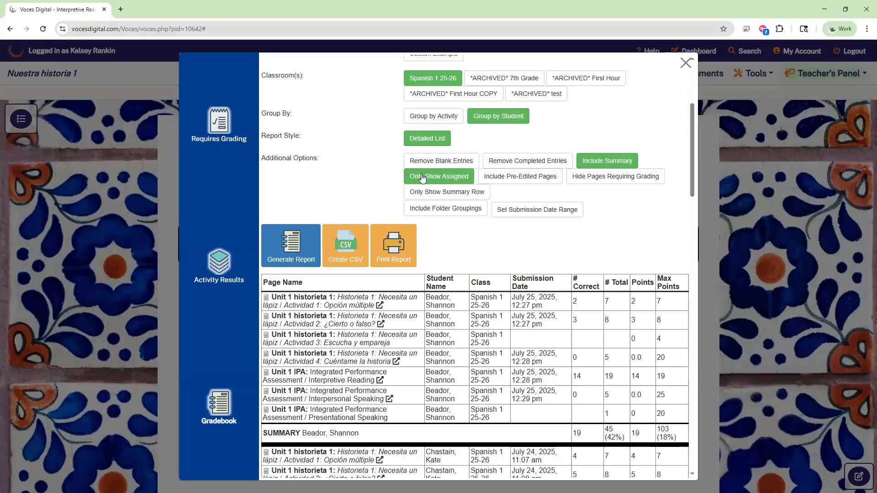
{"action": "scroll", "coordinate": [635, 201], "scroll_direction": "down", "scroll_amount": 2}
{"action": "left_click", "coordinate": [684, 64]}
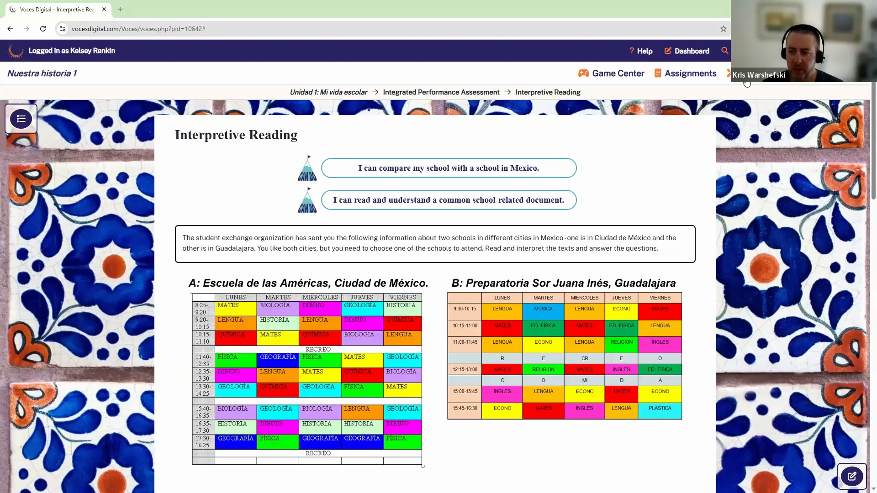
Step: Reopen the grading tools and revisit the Requires Grading and Activity Results sections
{"action": "mouse_move", "coordinate": [815, 74]}
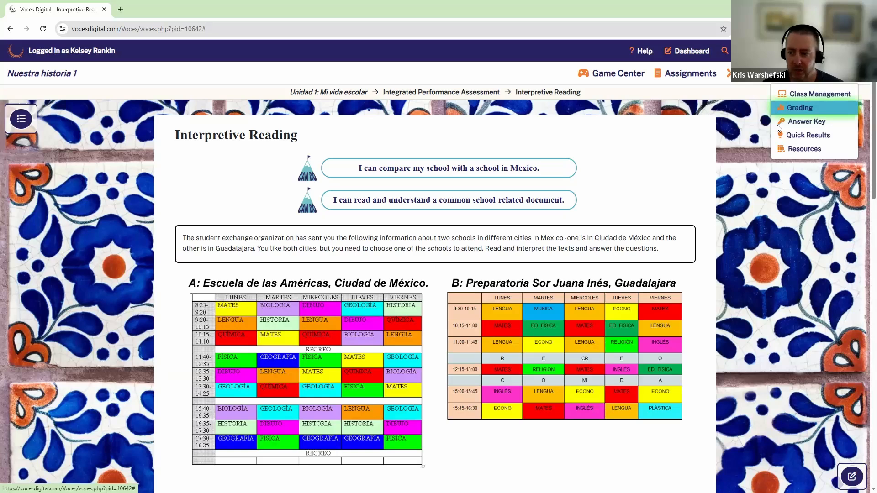
{"action": "left_click", "coordinate": [802, 108]}
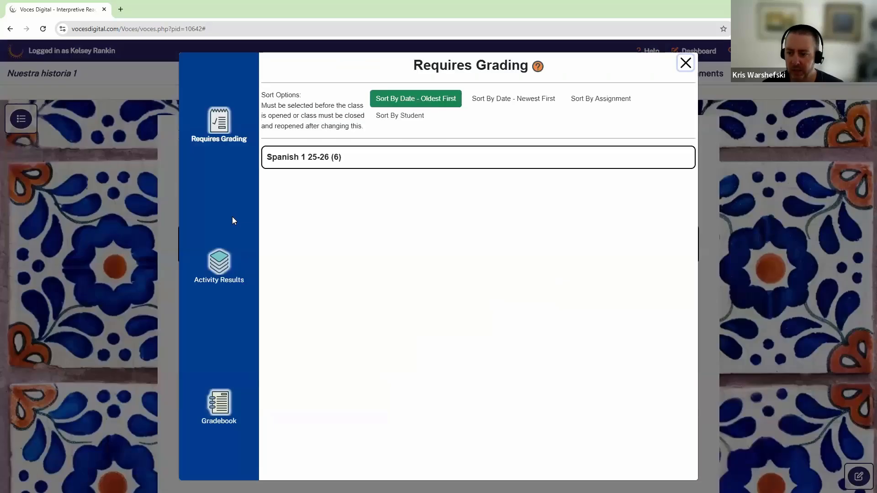
{"action": "left_click", "coordinate": [221, 263]}
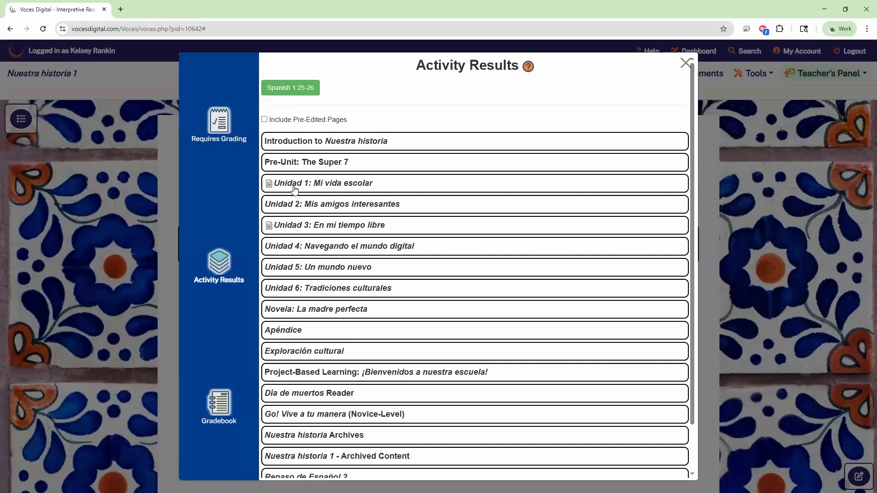
{"action": "left_click", "coordinate": [223, 133]}
{"action": "left_click", "coordinate": [218, 263]}
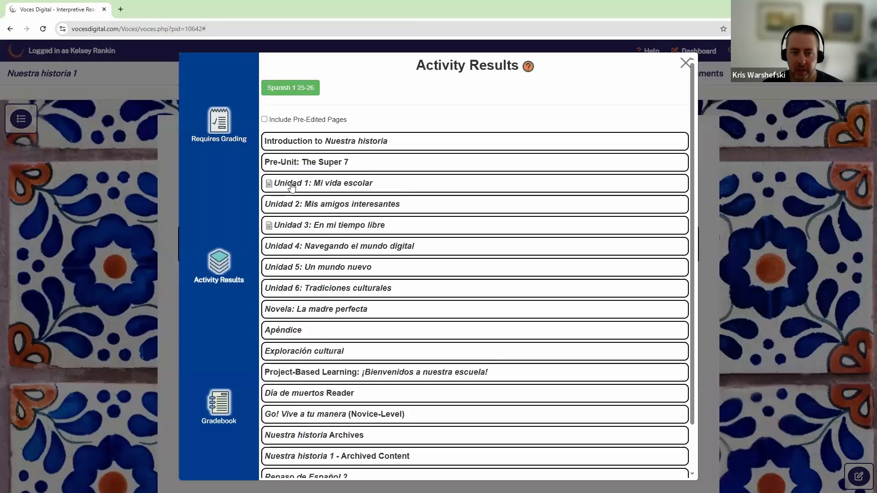
Step: Show the student results for Actividad 1: Opción múltiple under Unidad 1, Historieta 1: Necesita un lápiz
{"action": "left_click", "coordinate": [292, 185]}
{"action": "left_click", "coordinate": [316, 206]}
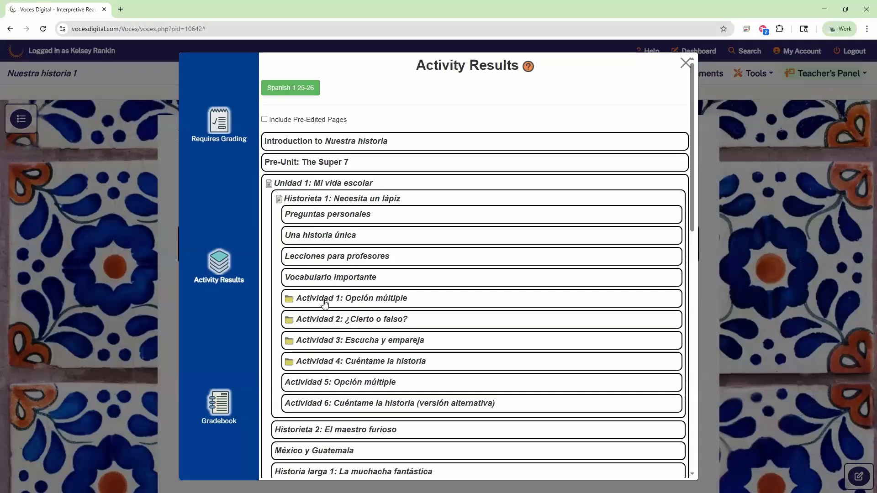
{"action": "left_click", "coordinate": [325, 300]}
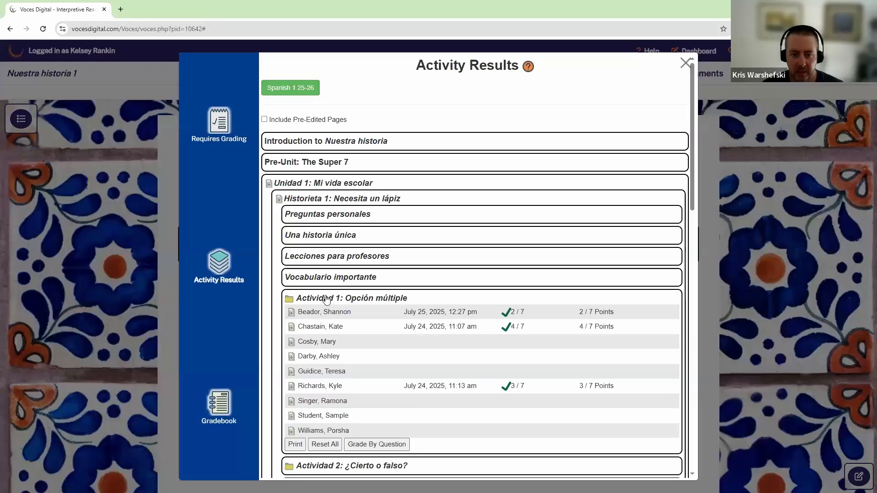
{"action": "scroll", "coordinate": [322, 262], "scroll_direction": "down", "scroll_amount": 1}
{"action": "scroll", "coordinate": [321, 262], "scroll_direction": "up", "scroll_amount": 1}
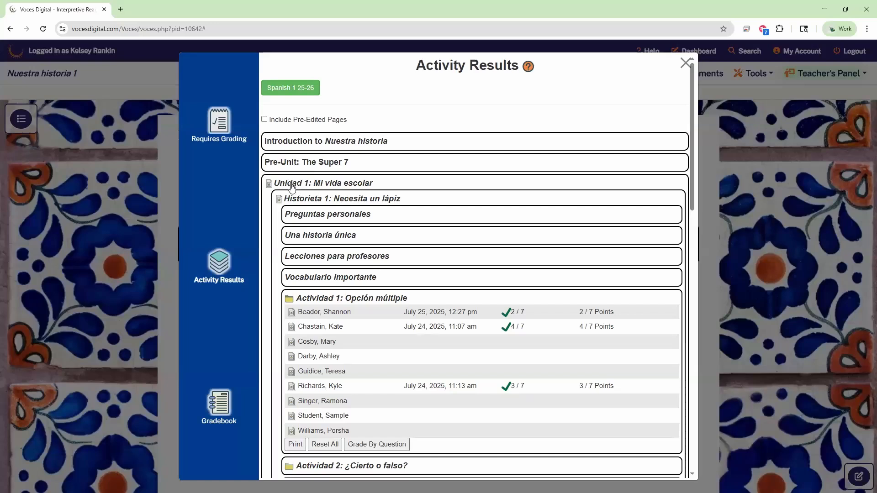
Step: Open the Actividad 1 submission dated July 24, 2025, 11:13 am and locate the Check All option for its marks
{"action": "left_click", "coordinate": [327, 386]}
{"action": "scroll", "coordinate": [332, 389], "scroll_direction": "down", "scroll_amount": 6}
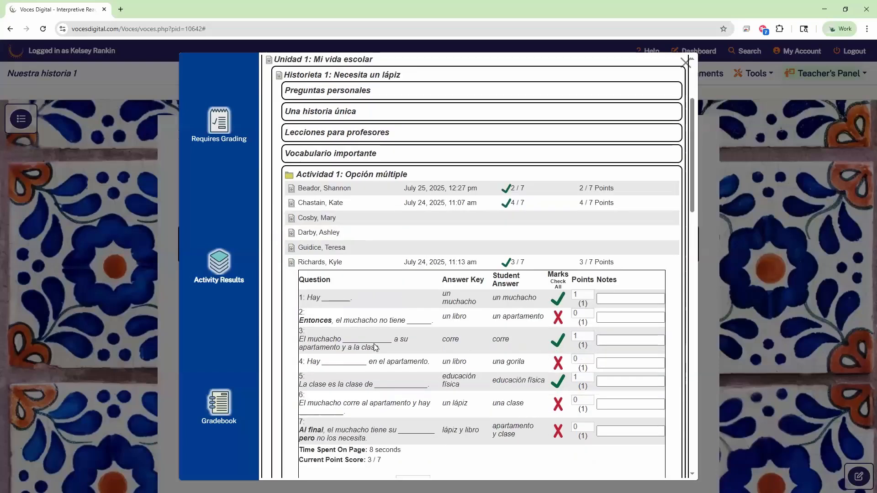
{"action": "left_click_drag", "start_coordinate": [549, 124], "coordinate": [574, 129]}
{"action": "left_click", "coordinate": [556, 136]}
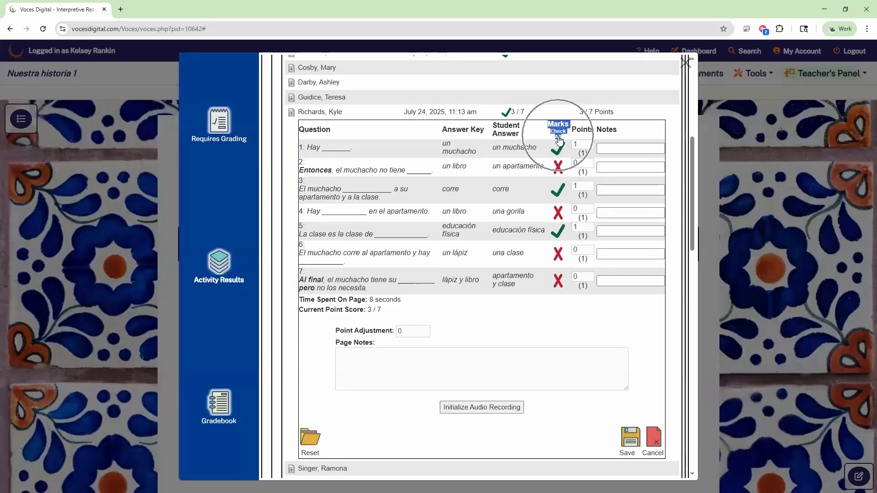